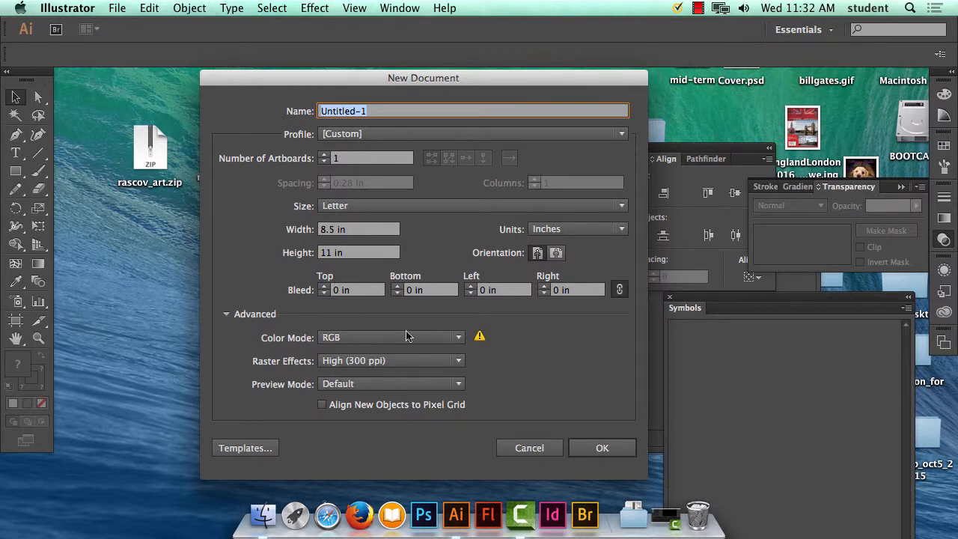
# Step: Create a new document measured in pixels, with a width of 512 px and a height of 512 px
pyautogui.click(577, 232)
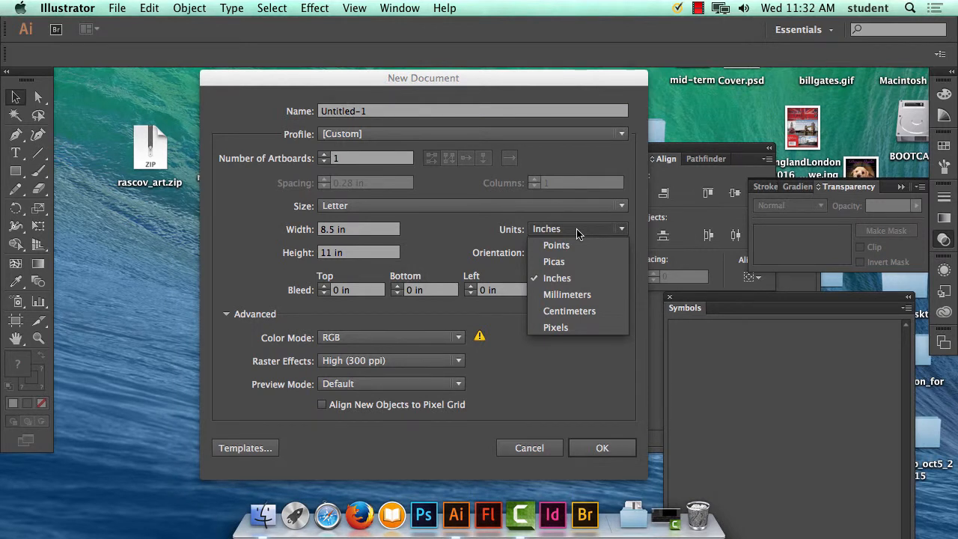
pyautogui.click(571, 328)
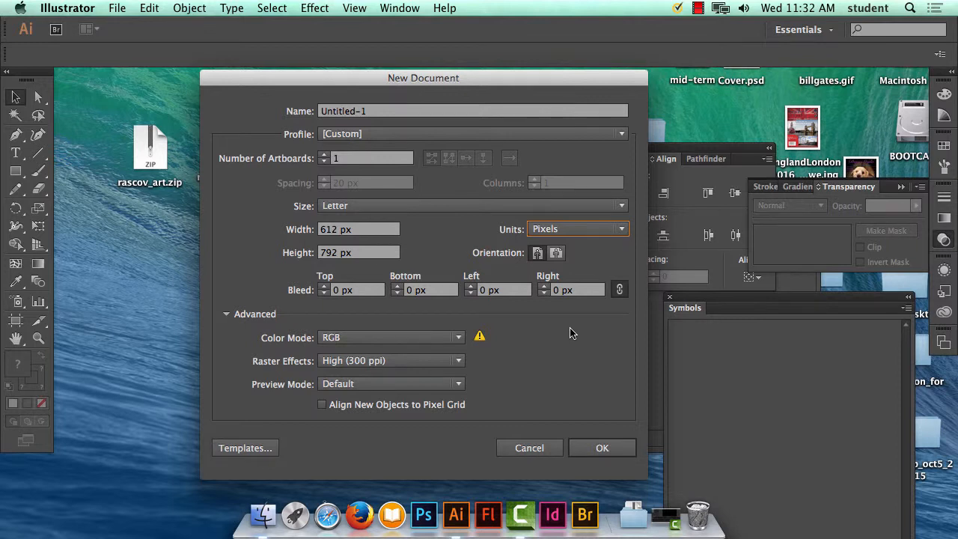
pyautogui.click(337, 233)
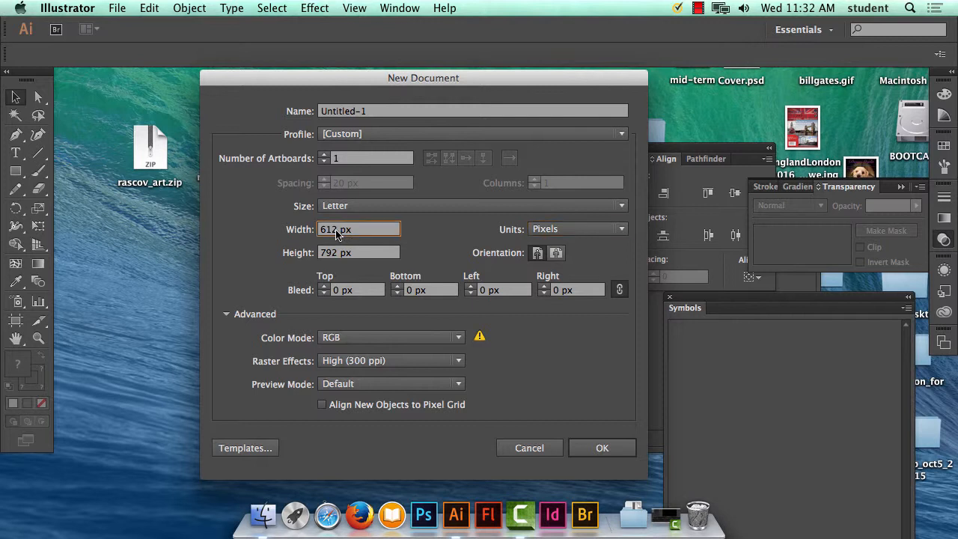
pyautogui.moveTo(337, 233); pyautogui.dragTo(311, 233)
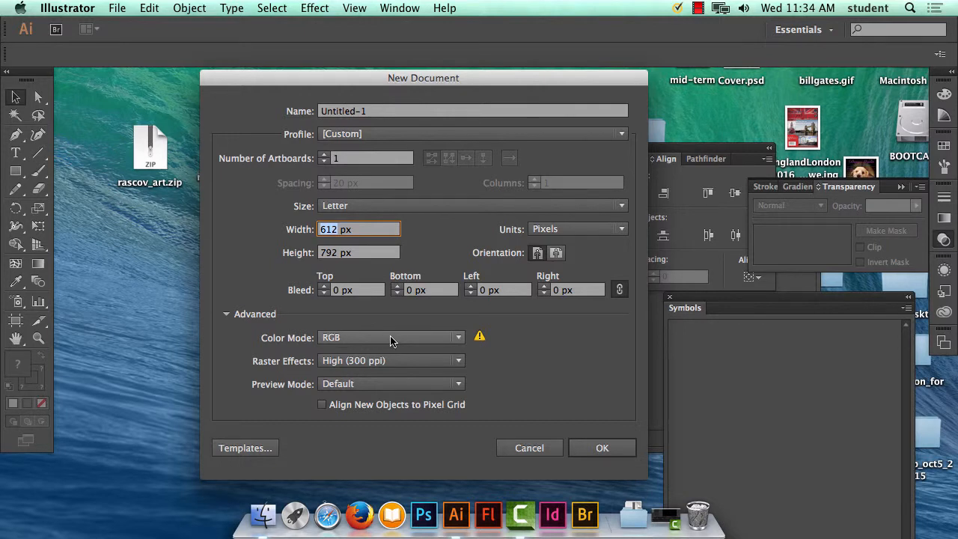
pyautogui.write('512')
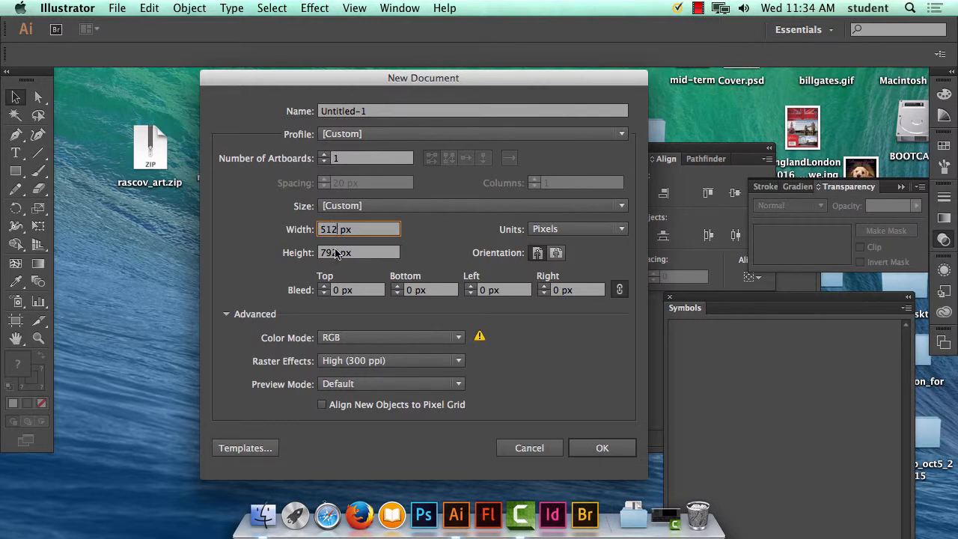
pyautogui.press('Tab')
pyautogui.write('512')
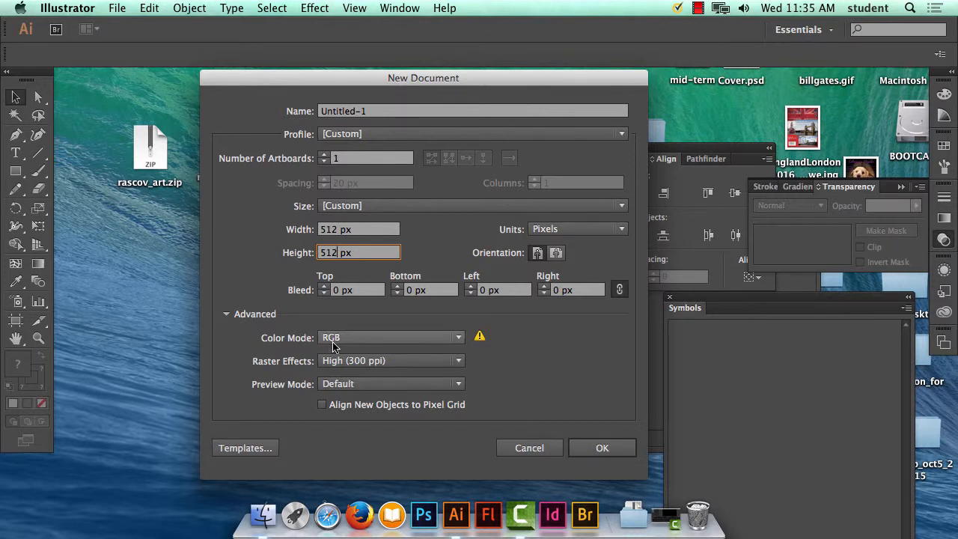
pyautogui.click(603, 447)
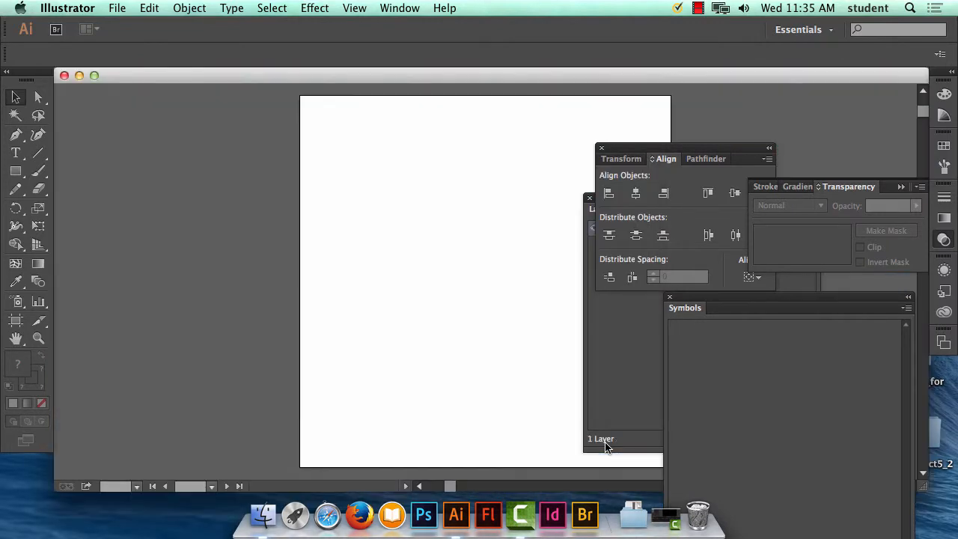
# Step: Display the Pathfinder panel and move its panel group over the upper-left corner of the artboard
pyautogui.press('space')
pyautogui.moveTo(421, 216); pyautogui.dragTo(246, 215)
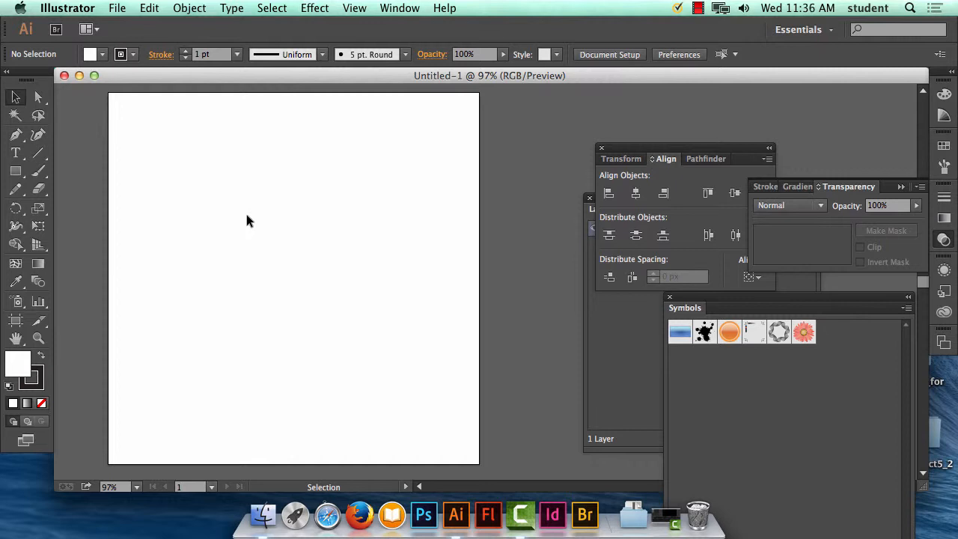
pyautogui.click(399, 8)
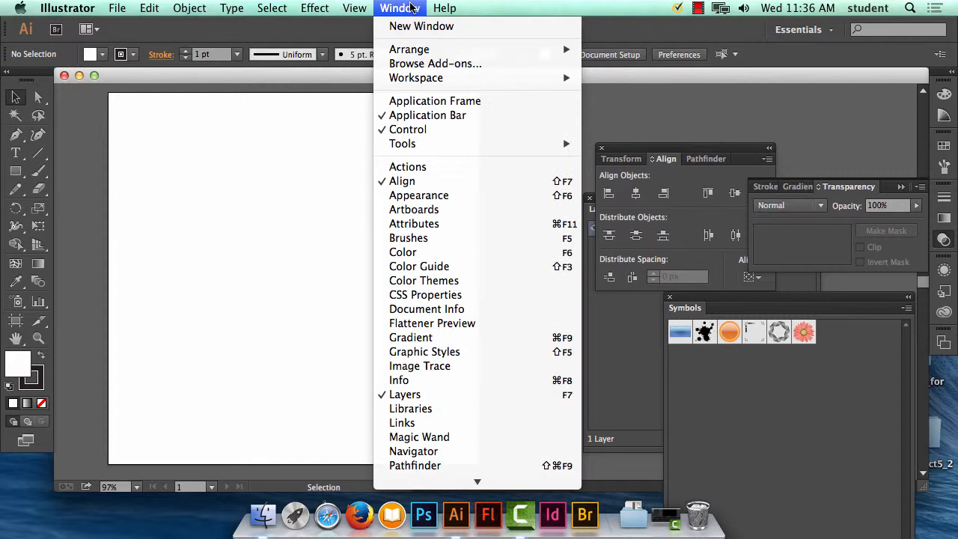
pyautogui.moveTo(360, 8)
pyautogui.moveTo(399, 7)
pyautogui.scroll(-3, 476, 382)
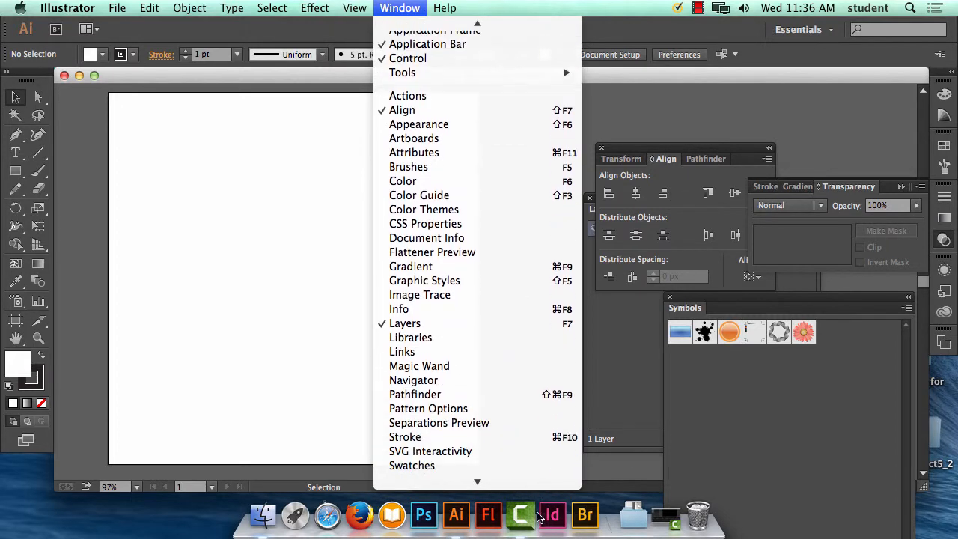
pyautogui.click(476, 382)
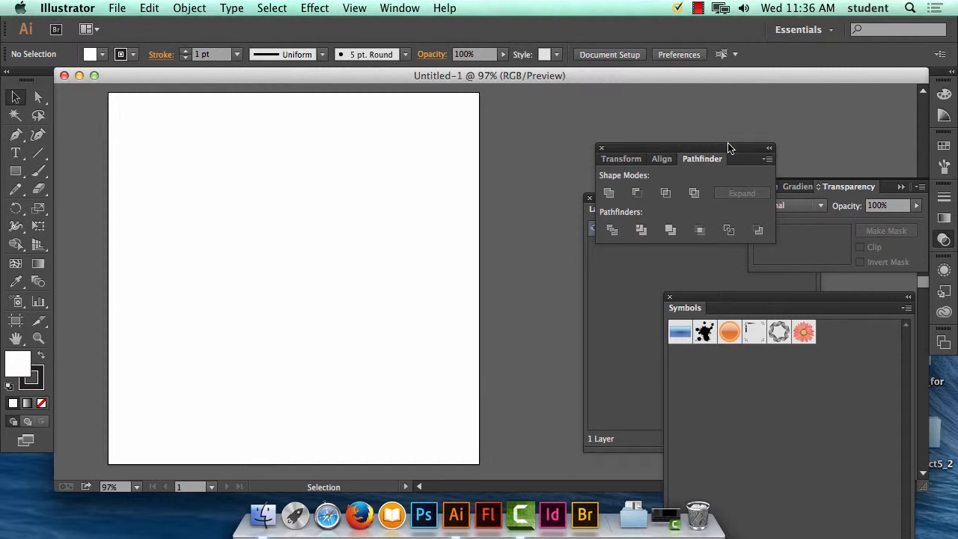
pyautogui.moveTo(724, 148); pyautogui.dragTo(195, 122)
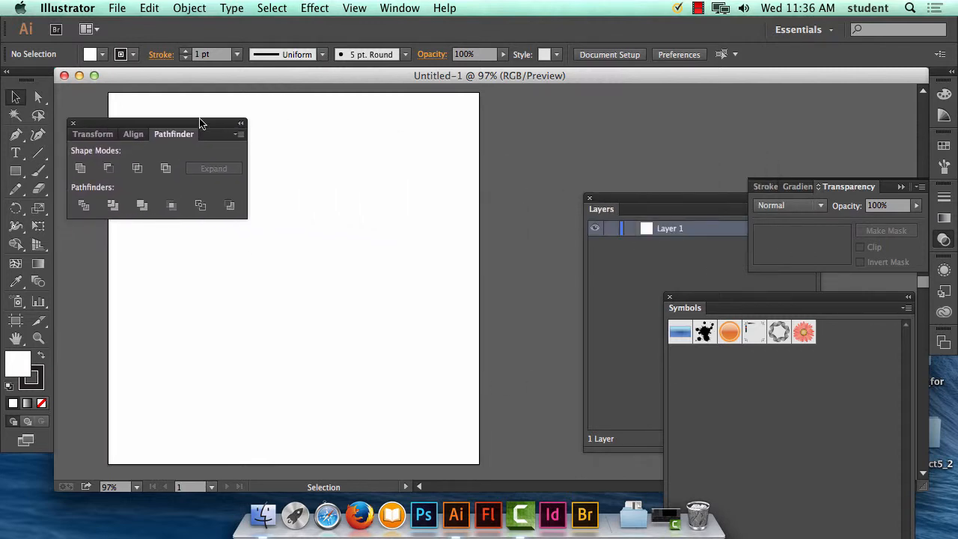
# Step: Show the Appearance panel as a separate floating panel beside the artboard, and place the Pathfinder group on its far side
pyautogui.click(407, 8)
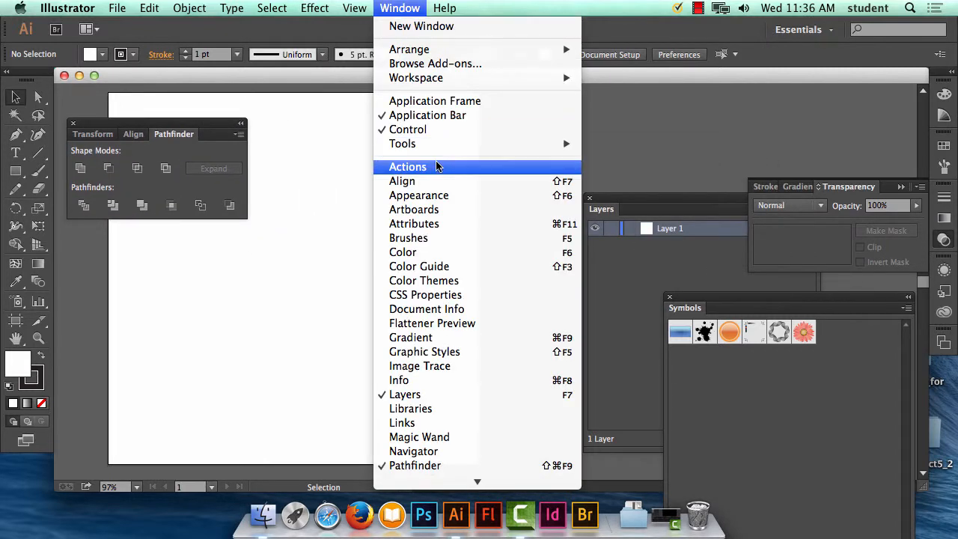
pyautogui.click(441, 198)
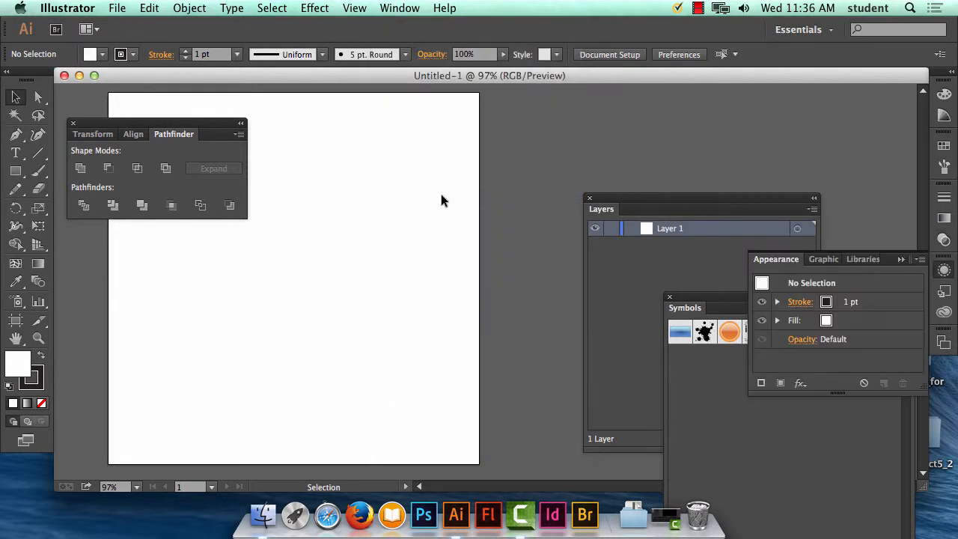
pyautogui.moveTo(788, 260); pyautogui.dragTo(522, 112)
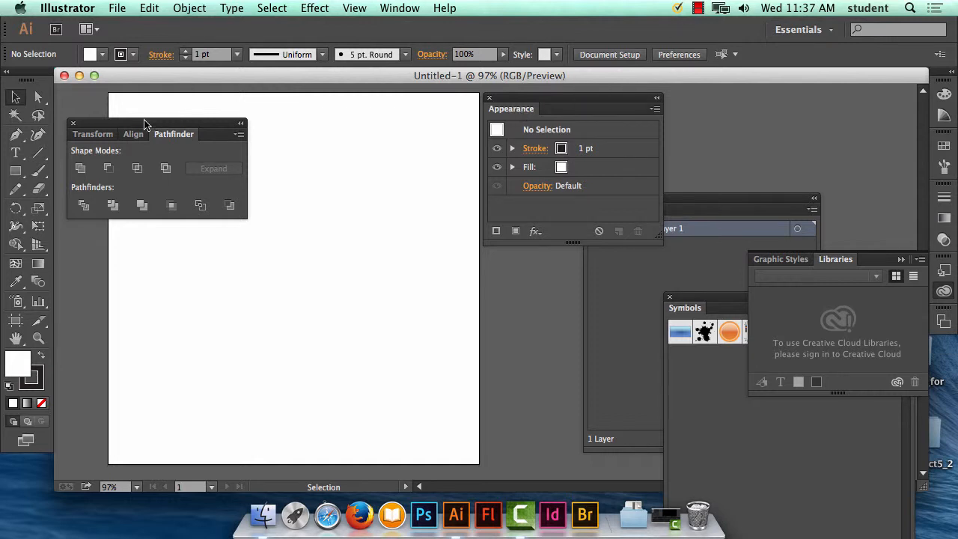
pyautogui.moveTo(150, 124); pyautogui.dragTo(786, 103)
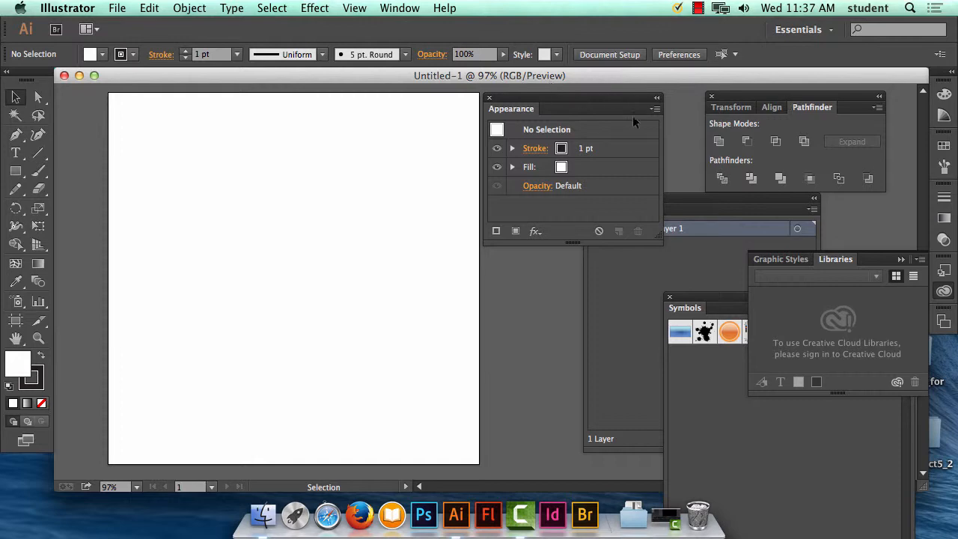
# Step: Show the Align panel and detach it from the Pathfinder group, placing it below the Appearance panel
pyautogui.click(395, 8)
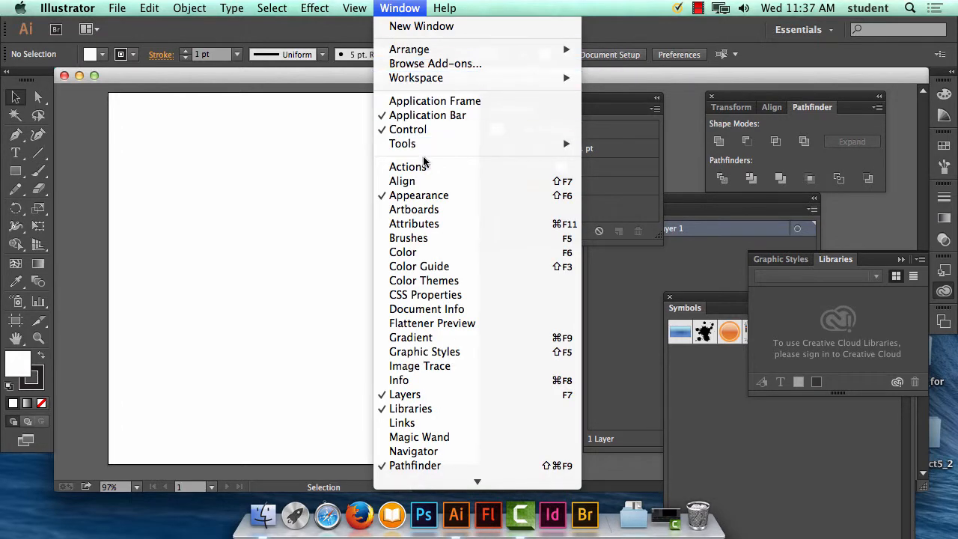
pyautogui.click(424, 181)
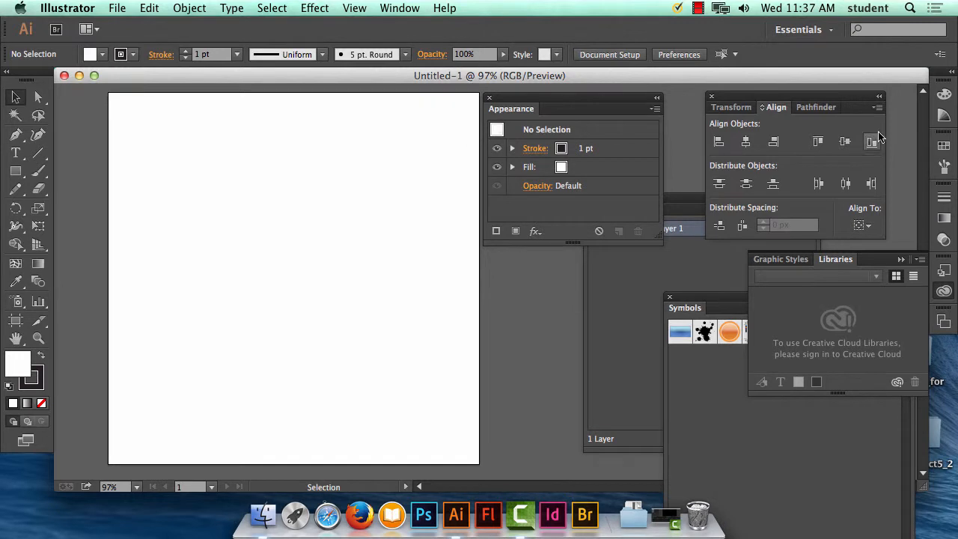
pyautogui.moveTo(794, 107); pyautogui.dragTo(541, 285)
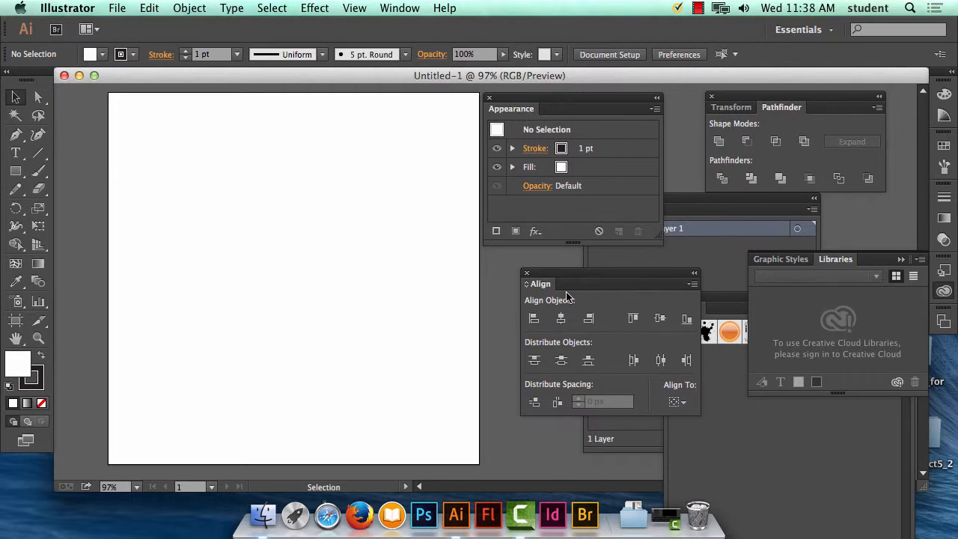
# Step: Activate the Ellipse tool and show the document rulers
pyautogui.click(17, 171)
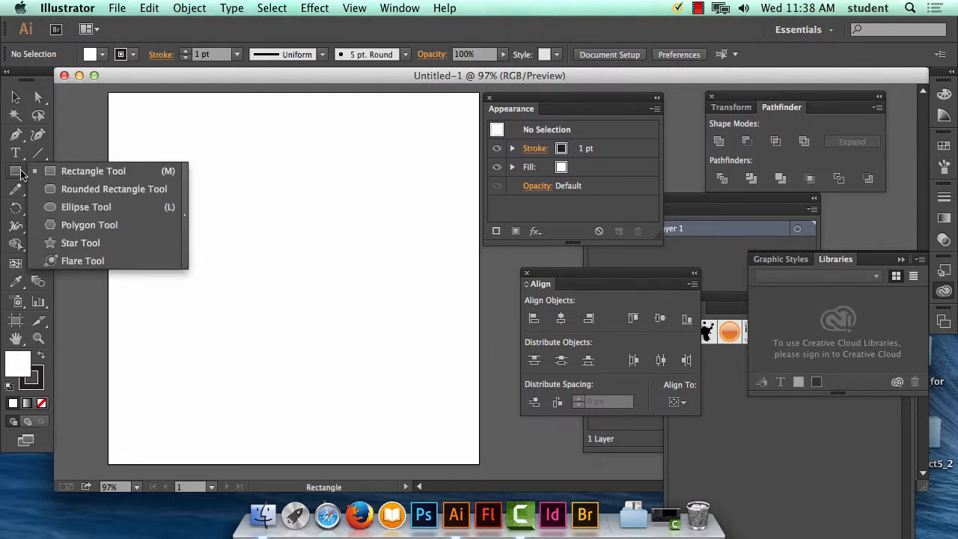
pyautogui.click(86, 206)
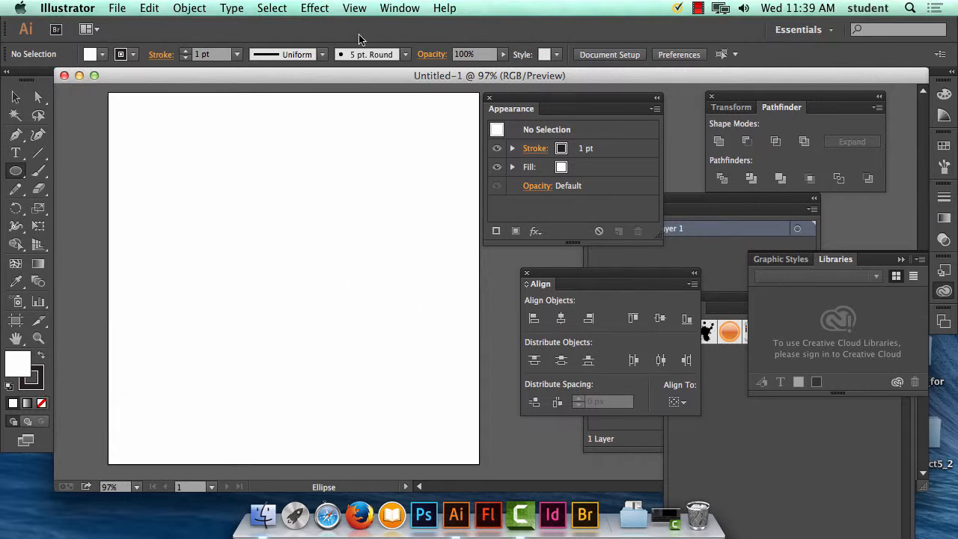
pyautogui.click(354, 8)
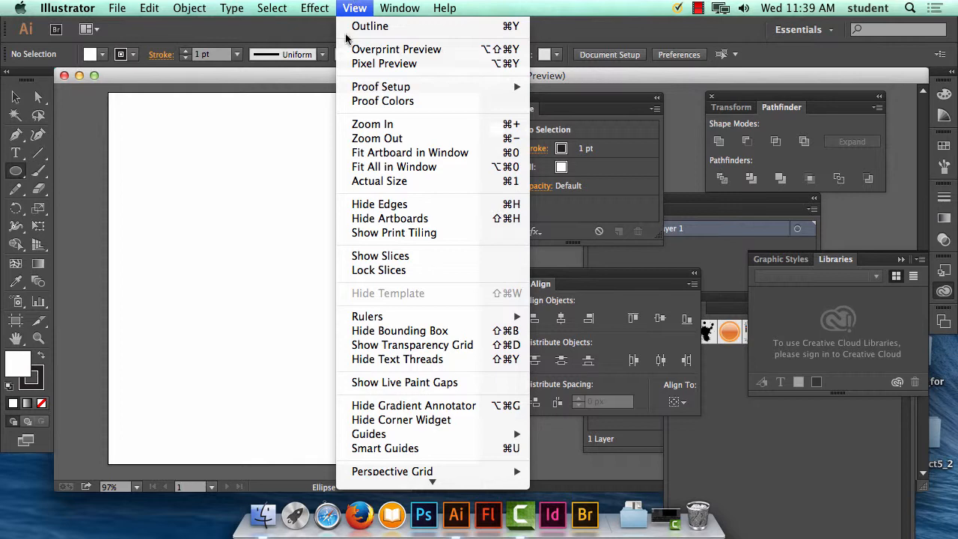
pyautogui.moveTo(421, 277)
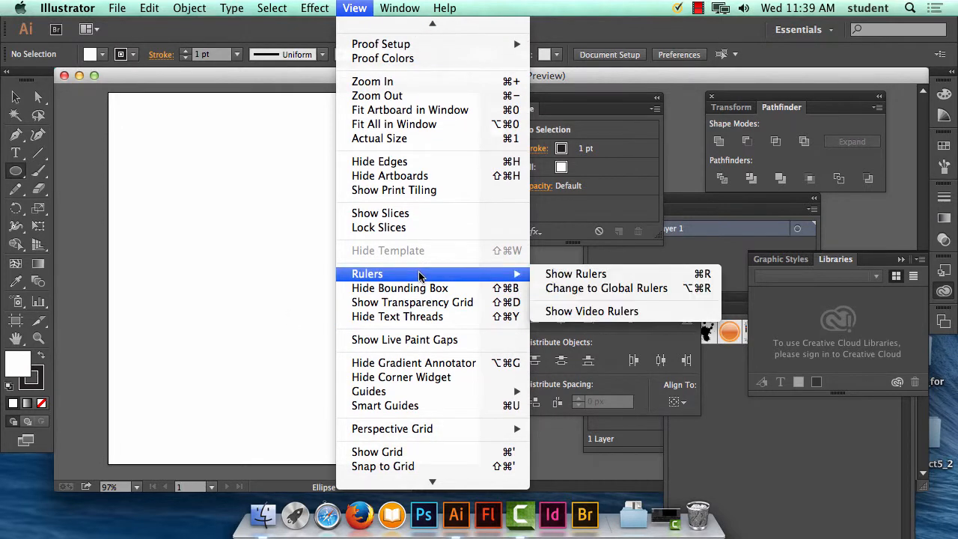
pyautogui.click(642, 279)
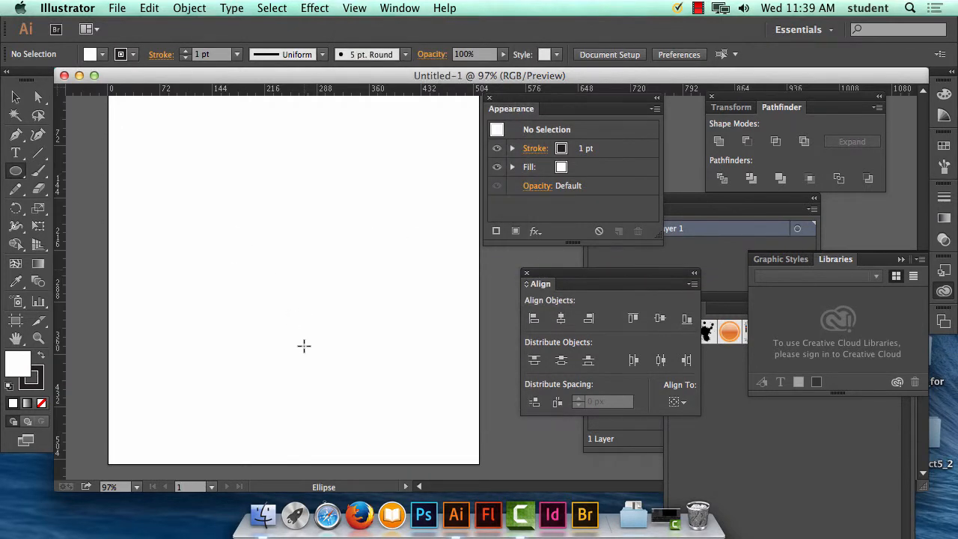
pyautogui.click(397, 7)
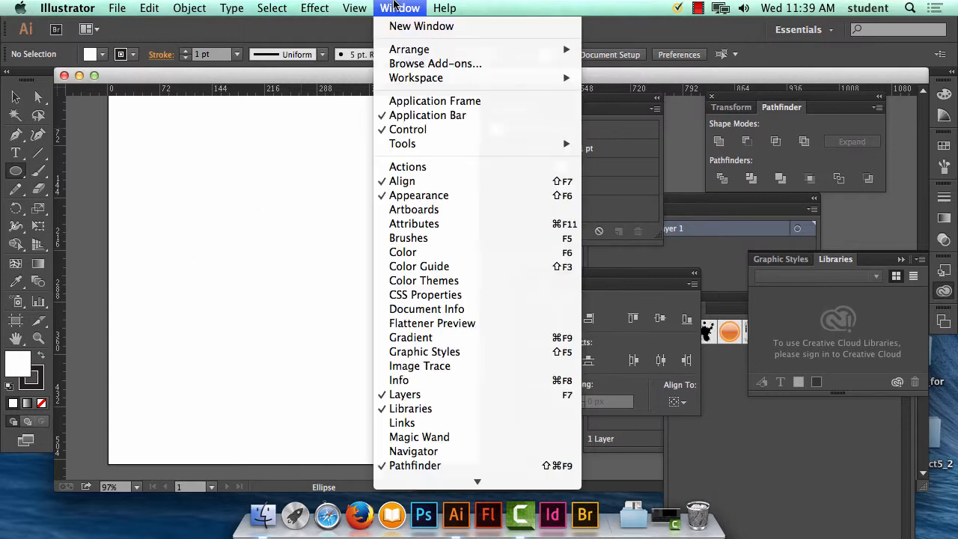
pyautogui.moveTo(361, 6)
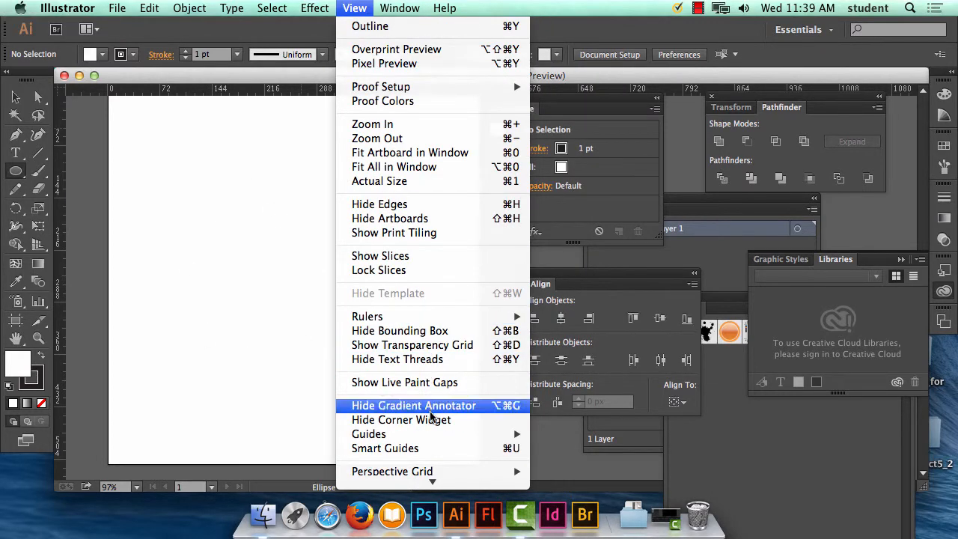
pyautogui.moveTo(436, 442)
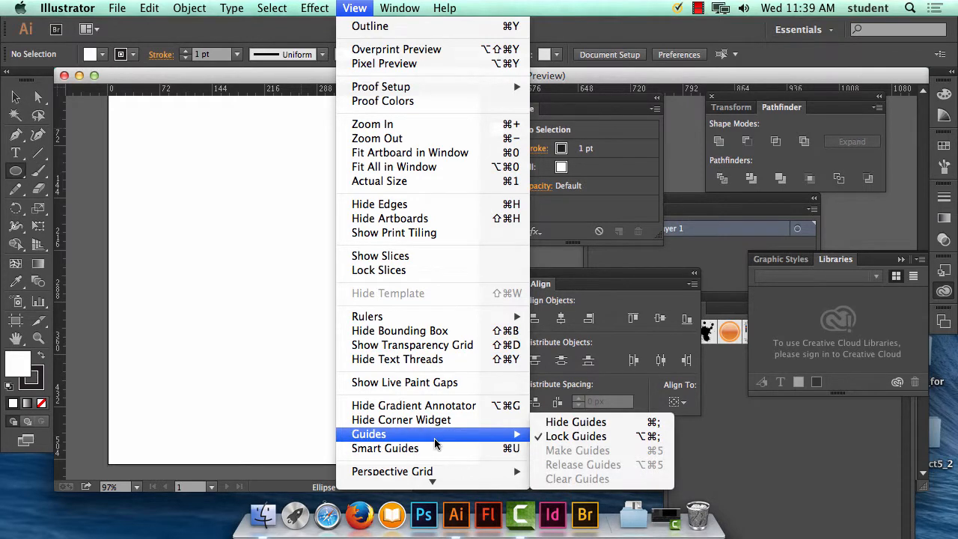
pyautogui.moveTo(433, 482)
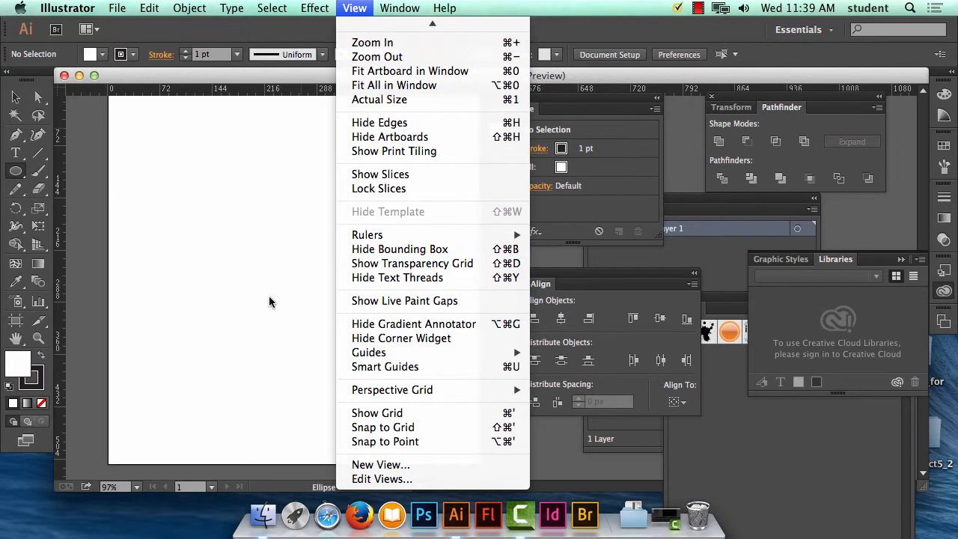
pyautogui.click(262, 259)
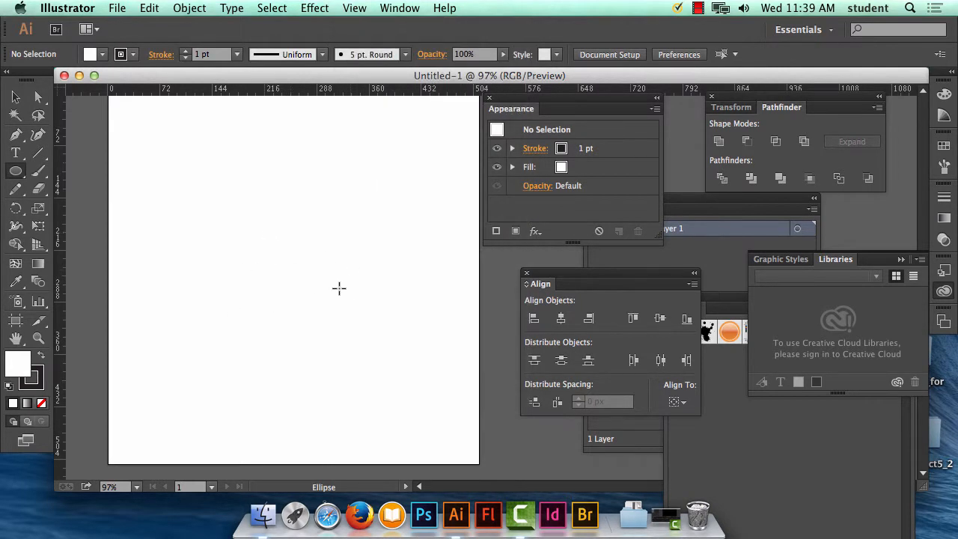
# Step: Draw a circle about 256 px in diameter outward from the centre of the artboard
pyautogui.press('super+minus')
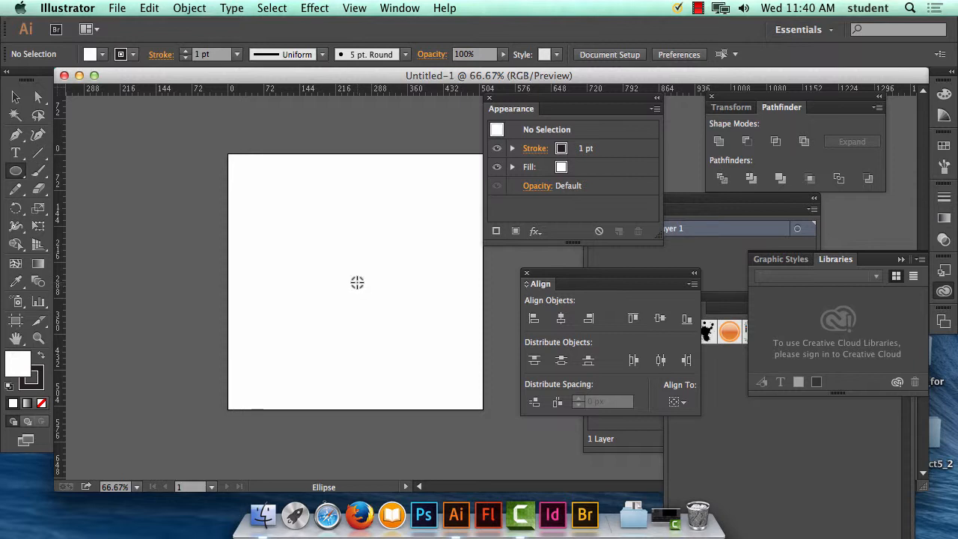
pyautogui.moveTo(357, 283); pyautogui.dragTo(421, 336)
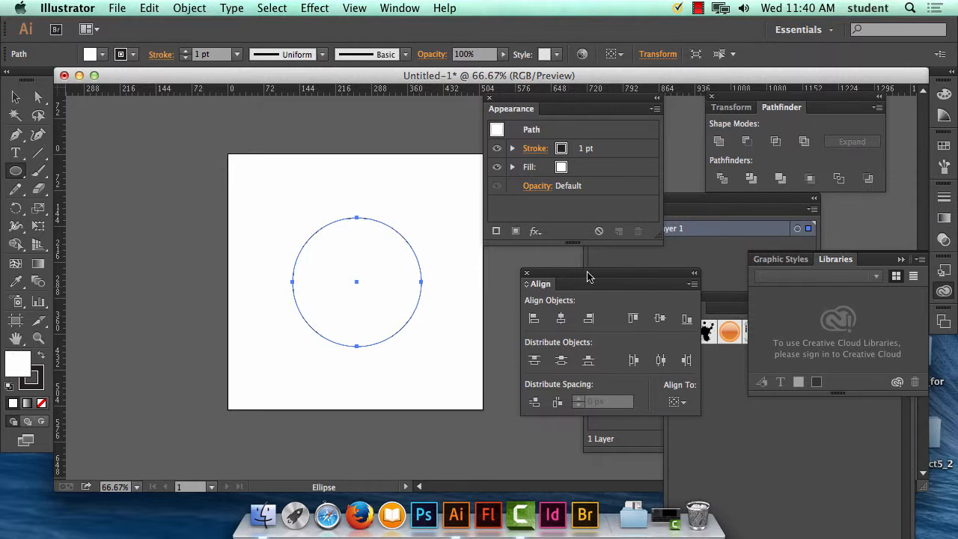
# Step: Move the floating Align panel beside the upper-left corner of the artboard
pyautogui.moveTo(589, 274); pyautogui.dragTo(137, 122)
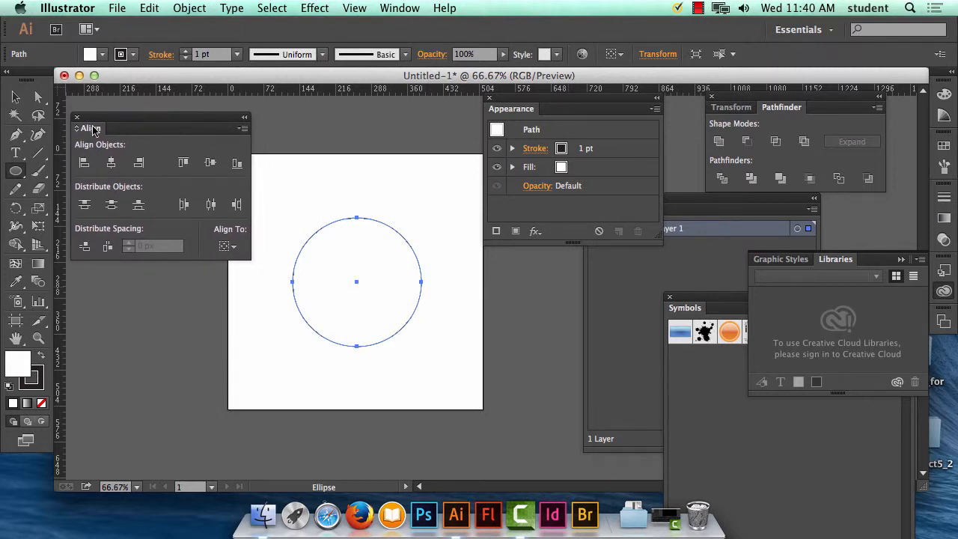
pyautogui.click(404, 8)
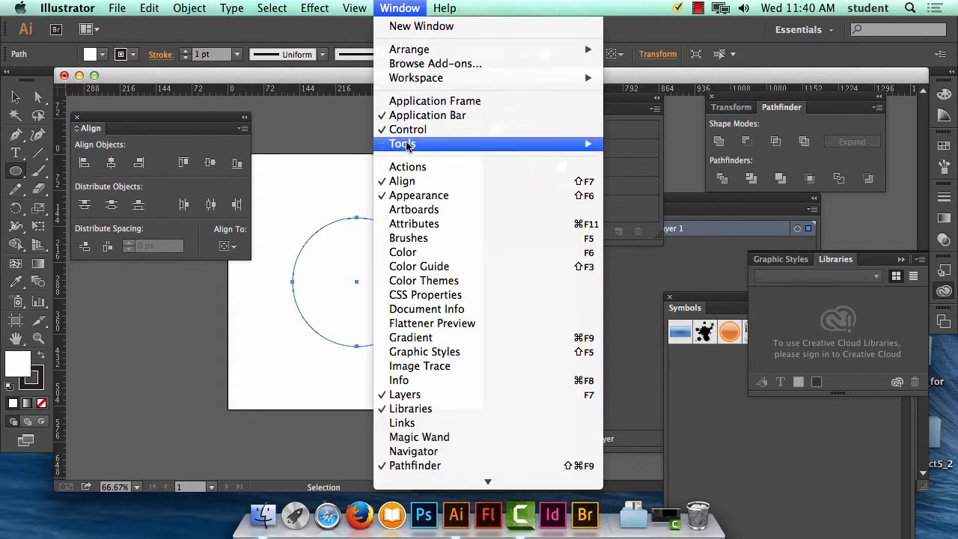
pyautogui.click(221, 126)
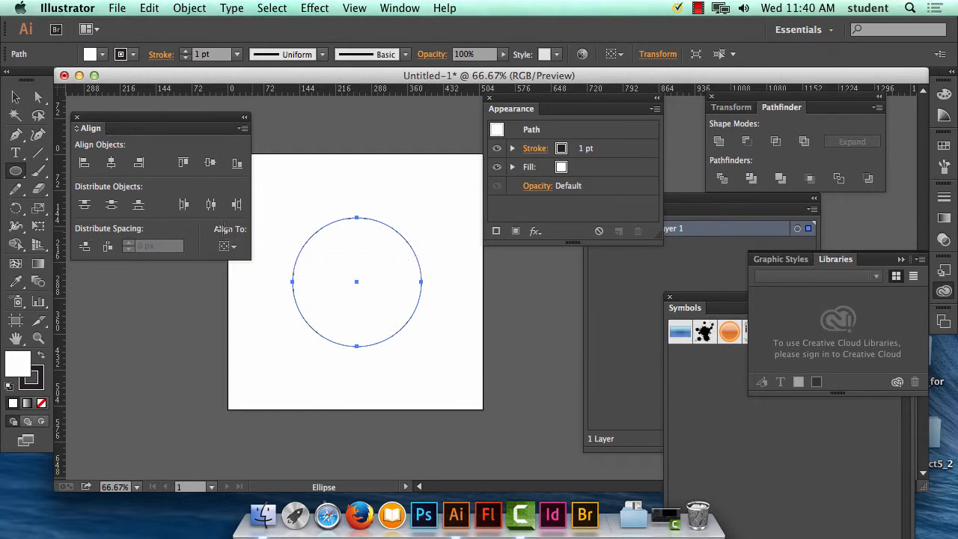
# Step: Hide the Align panel's extra options and show them again
pyautogui.click(243, 129)
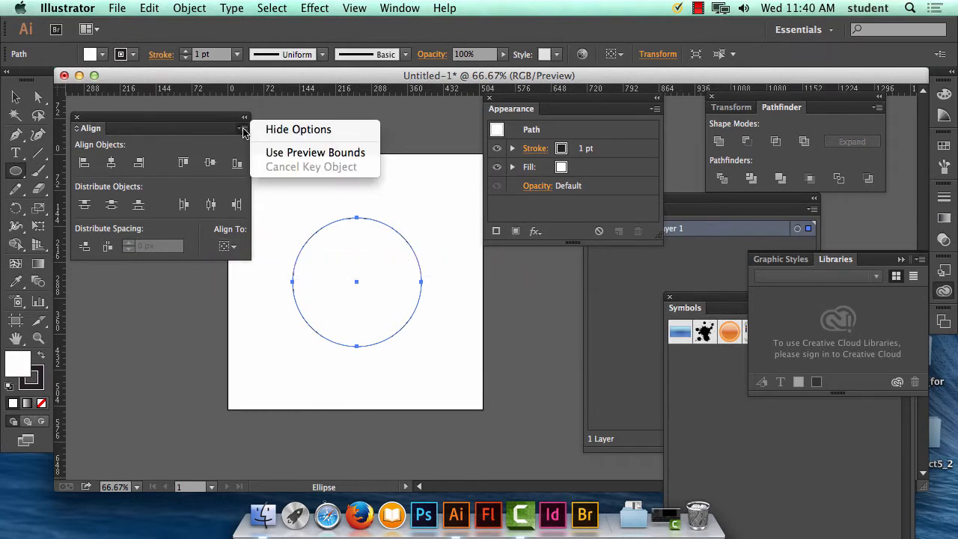
pyautogui.click(267, 131)
pyautogui.click(243, 130)
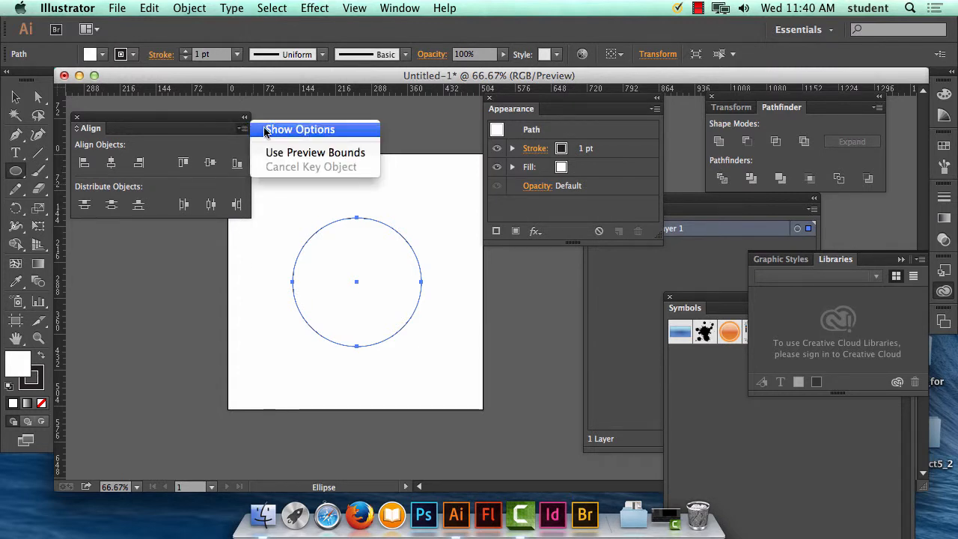
pyautogui.click(268, 131)
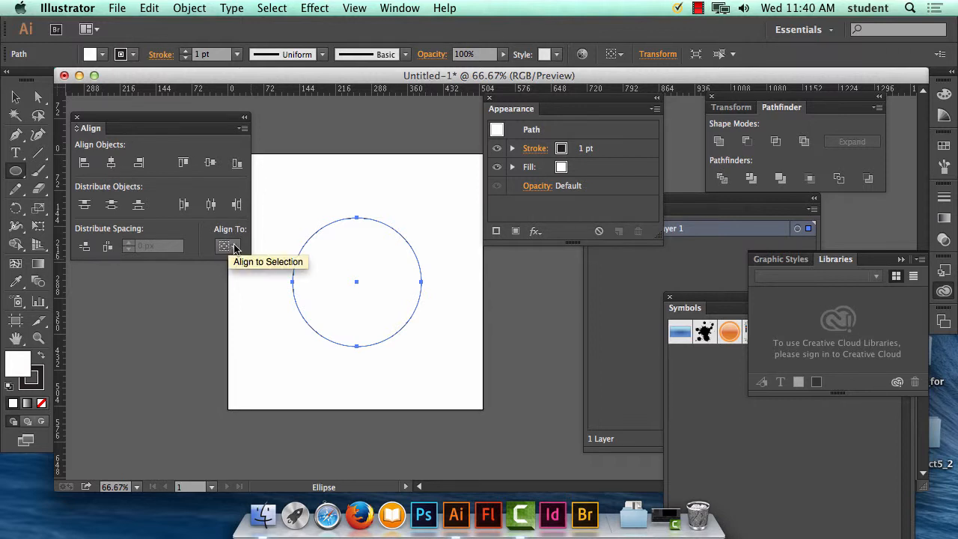
# Step: Set the alignment reference to Align to Artboard for the selected circle
pyautogui.click(233, 247)
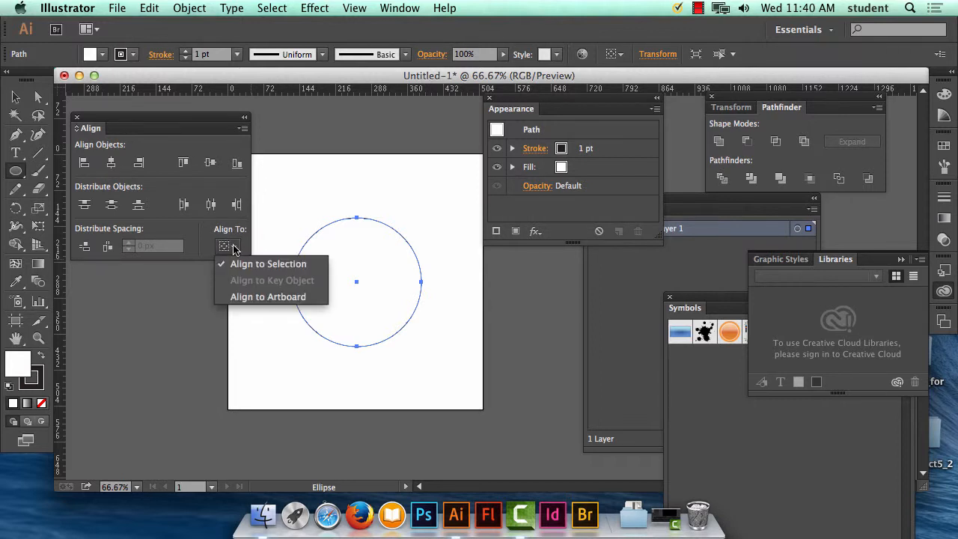
pyautogui.click(250, 298)
pyautogui.click(252, 297)
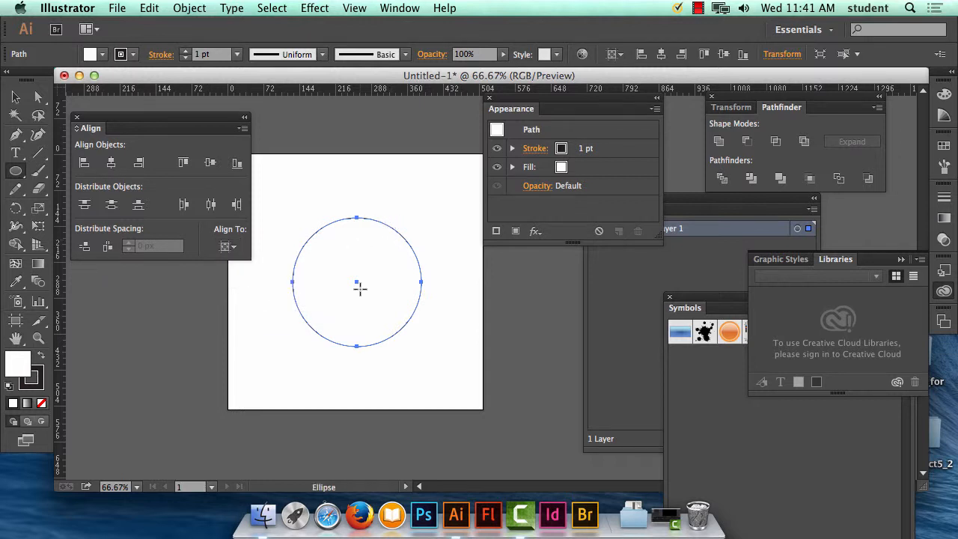
# Step: Move the circle toward the artboard's lower-left area, and centre it horizontally and vertically on the artboard with Align to Artboard active
pyautogui.click(15, 98)
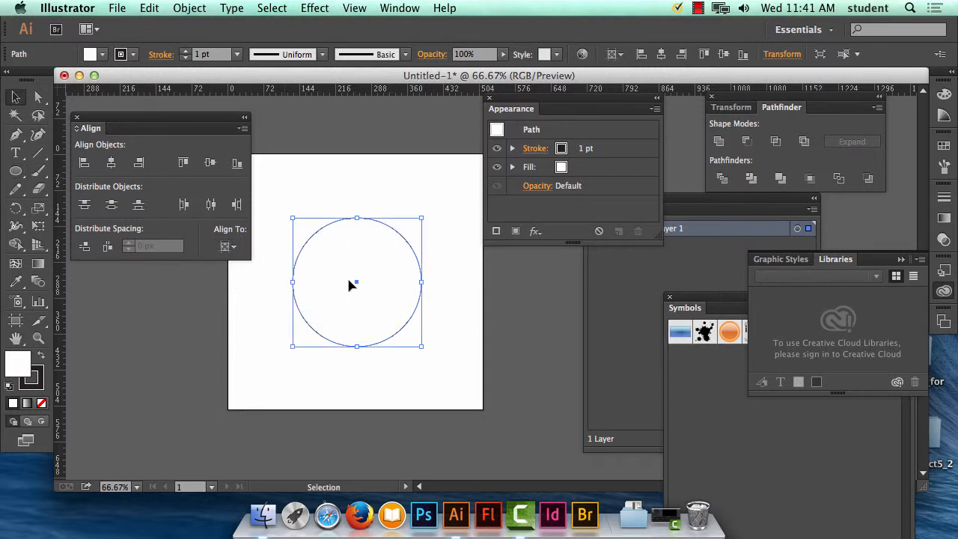
pyautogui.moveTo(351, 283); pyautogui.dragTo(311, 342)
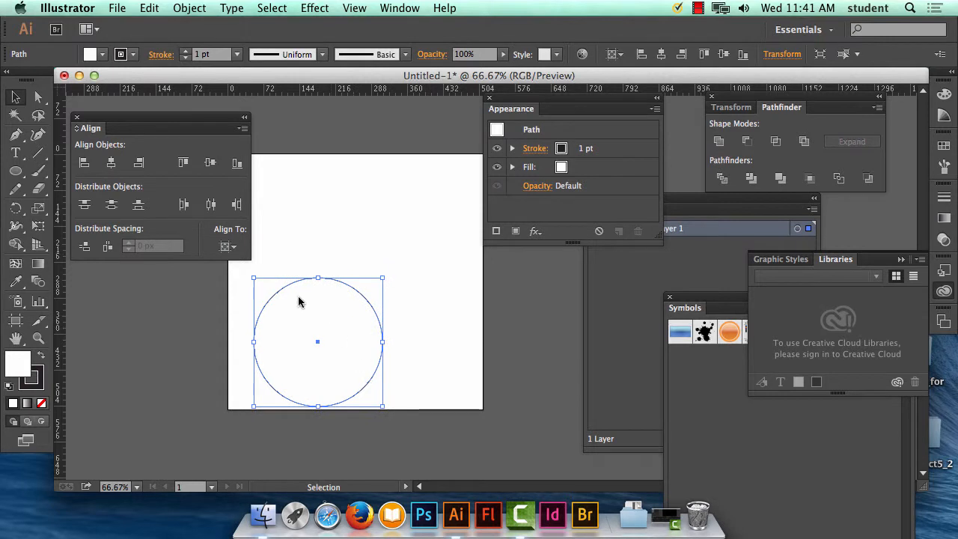
pyautogui.click(227, 247)
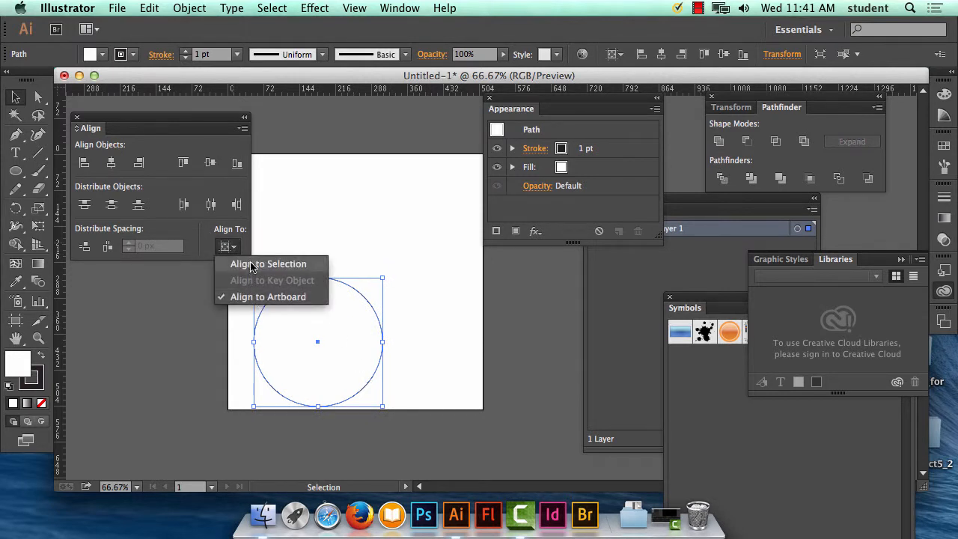
pyautogui.click(251, 297)
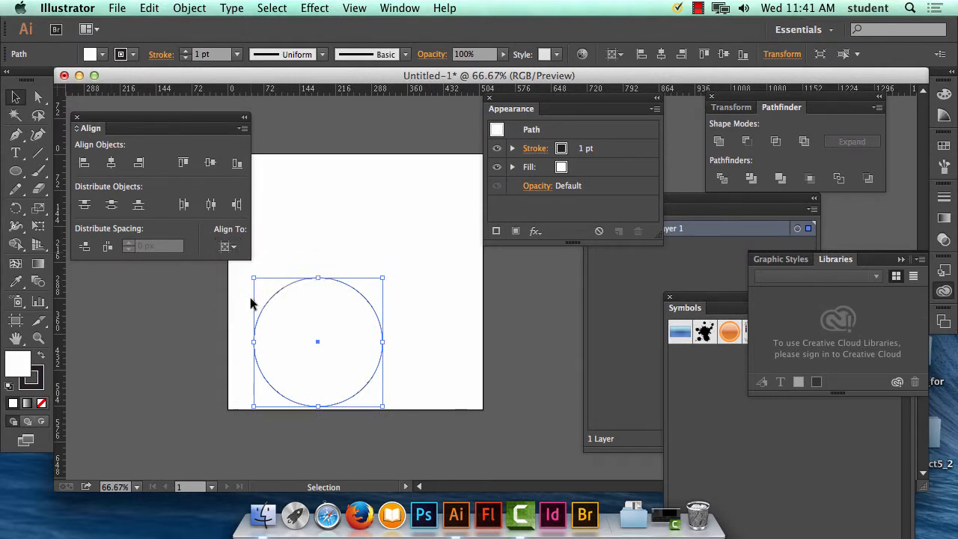
pyautogui.click(224, 248)
pyautogui.click(262, 297)
pyautogui.click(113, 165)
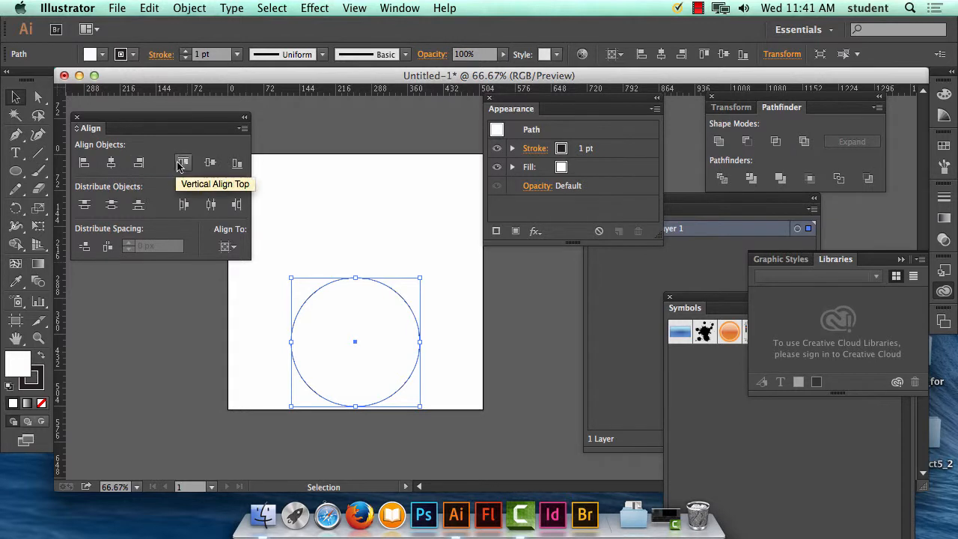
pyautogui.click(214, 166)
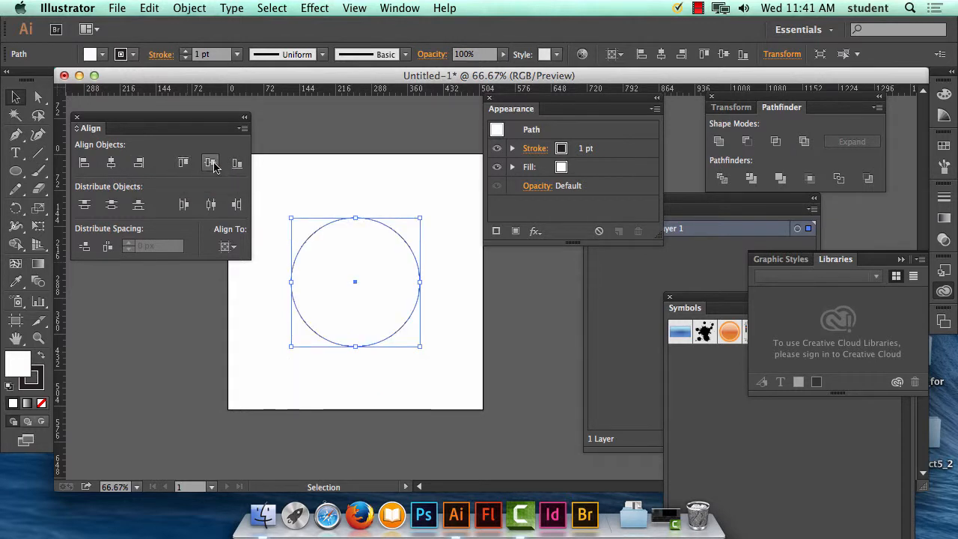
# Step: Reapply horizontal and vertical centring to the circle, and move the Align panel back below the Appearance panel
pyautogui.click(226, 247)
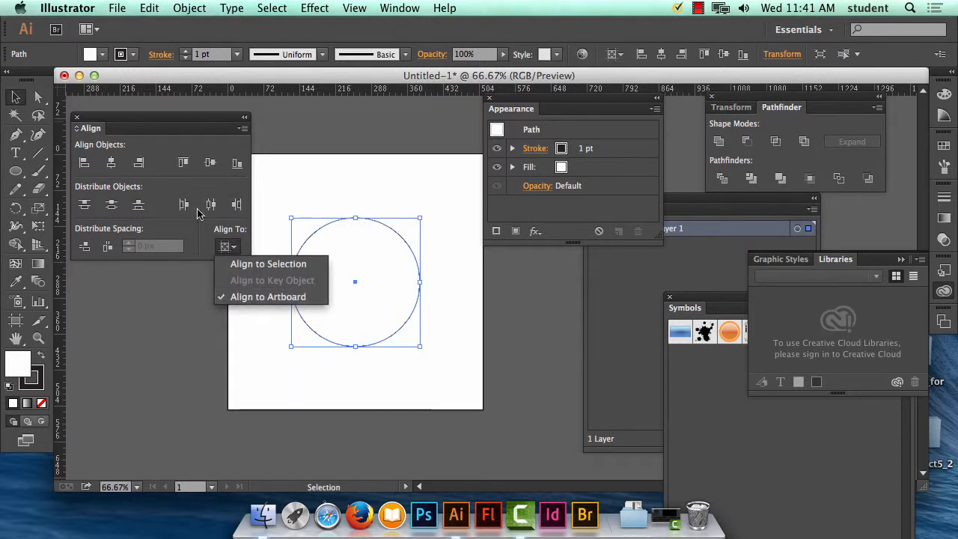
pyautogui.click(110, 165)
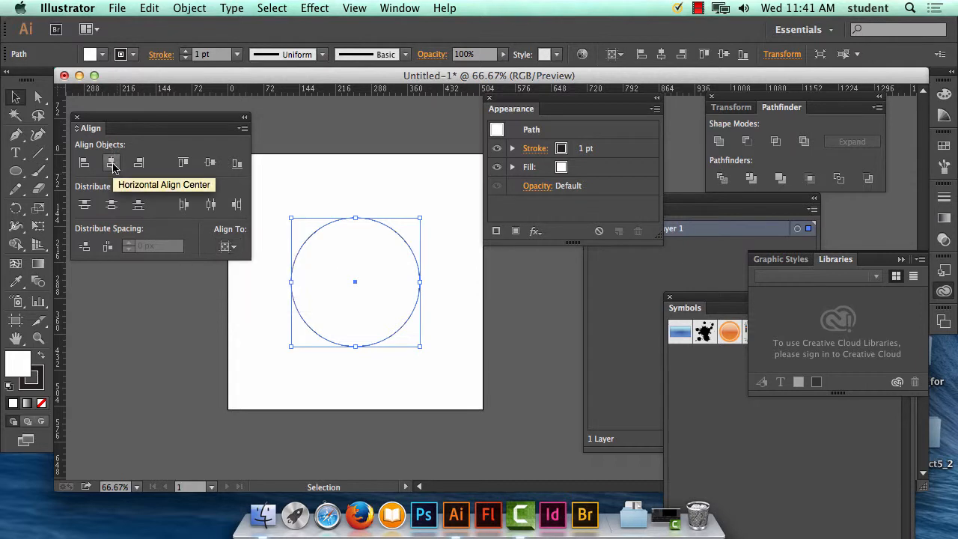
pyautogui.click(212, 163)
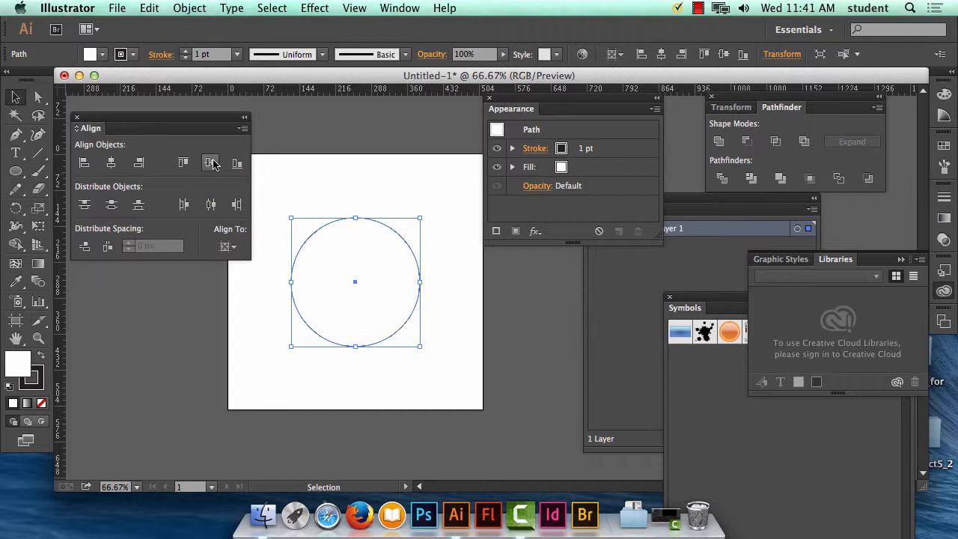
pyautogui.click(227, 246)
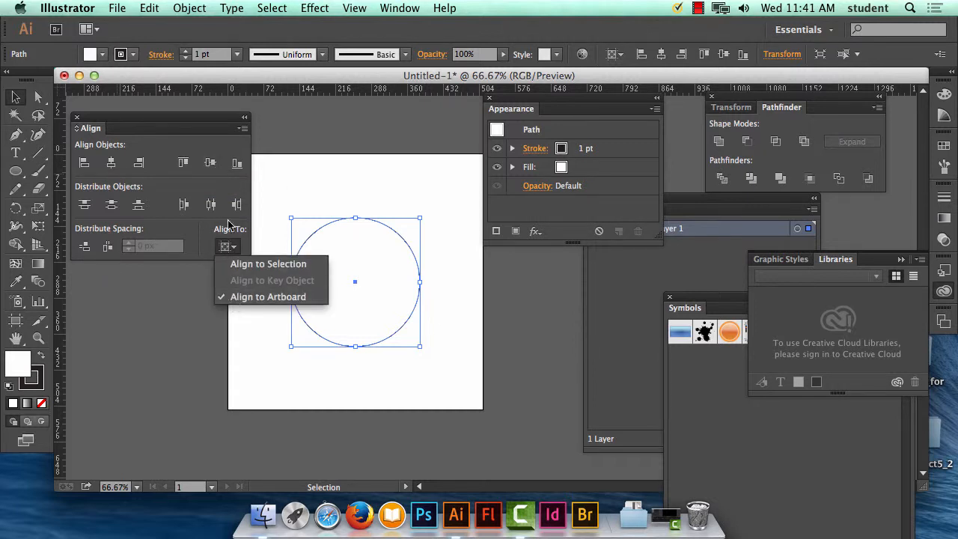
pyautogui.click(114, 162)
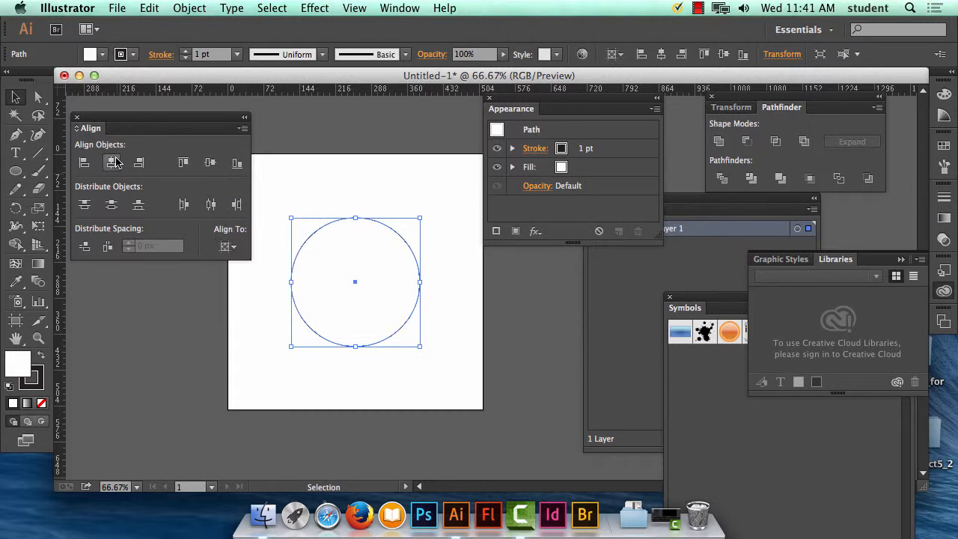
pyautogui.click(211, 164)
pyautogui.moveTo(141, 119); pyautogui.dragTo(613, 273)
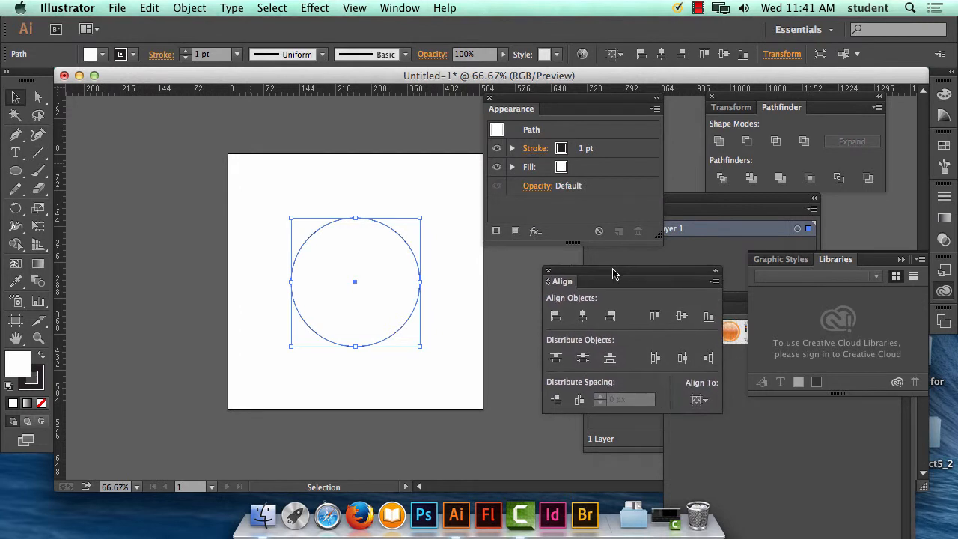
# Step: Draw a tall rounded rectangle about 64 px wide and 340 px high over the middle of the circle
pyautogui.click(21, 172)
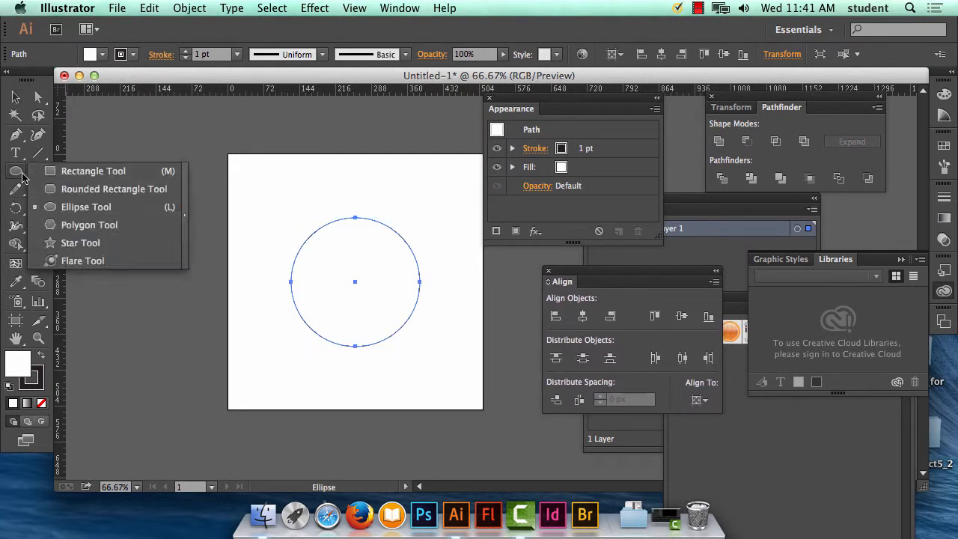
pyautogui.click(75, 190)
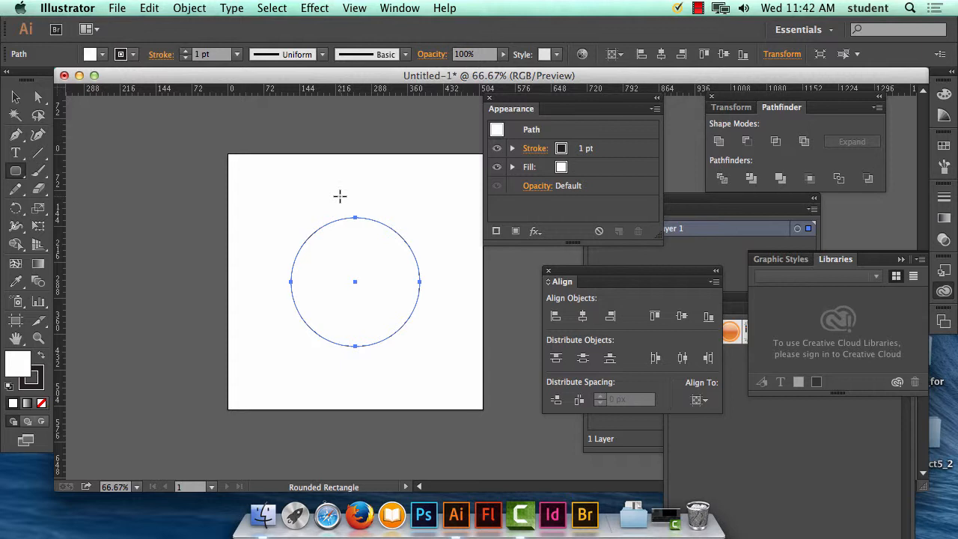
pyautogui.moveTo(339, 196); pyautogui.dragTo(372, 366)
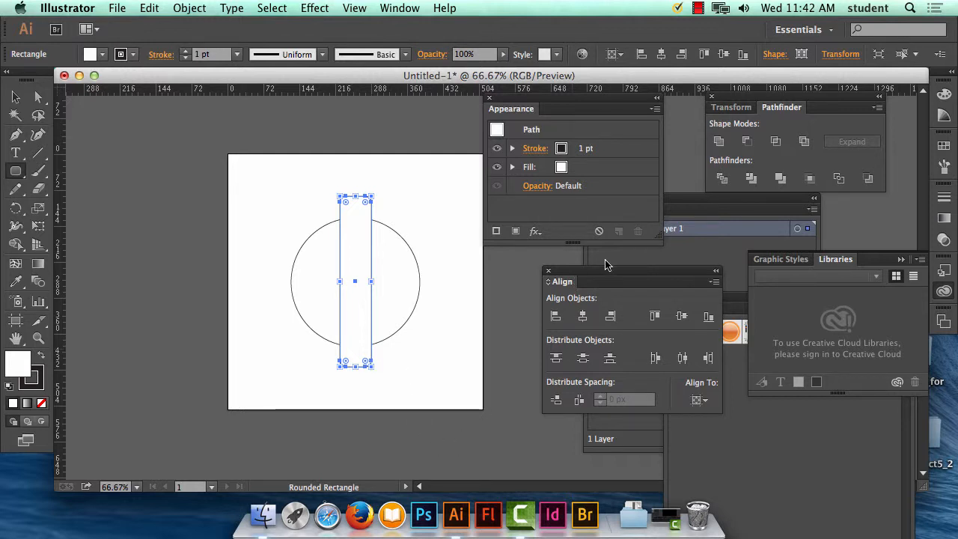
# Step: Centre the rounded rectangle horizontally and vertically on the artboard, returning the Align panel below the Appearance panel once aligned
pyautogui.moveTo(599, 272); pyautogui.dragTo(144, 128)
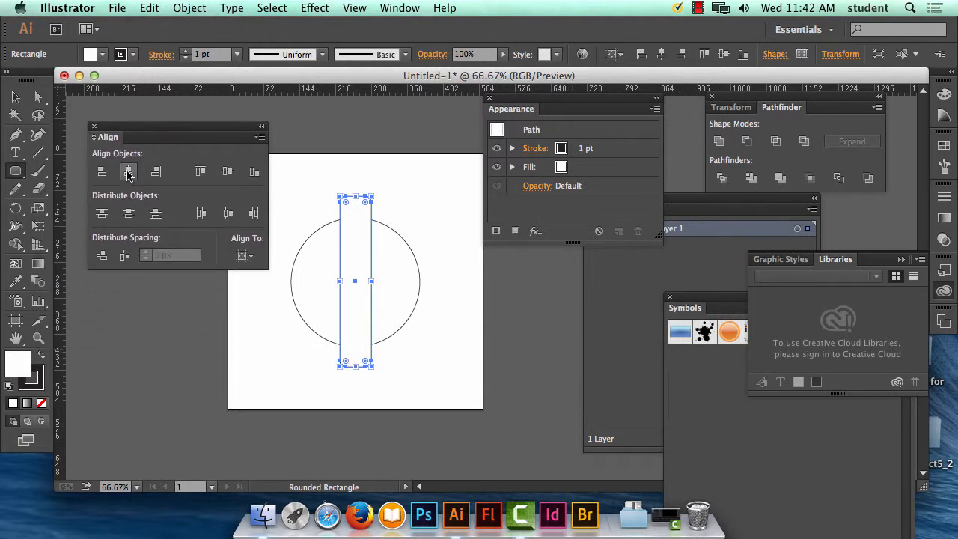
pyautogui.click(128, 174)
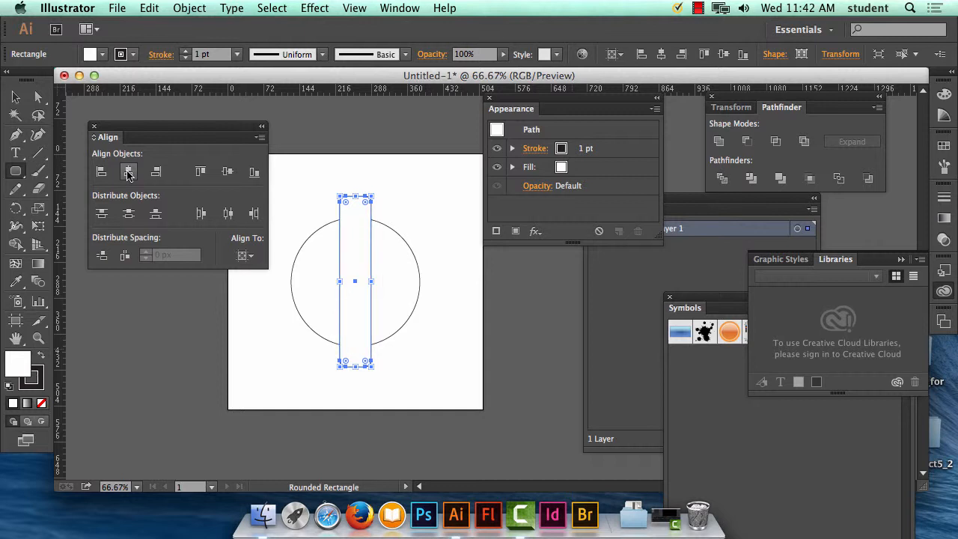
pyautogui.click(227, 172)
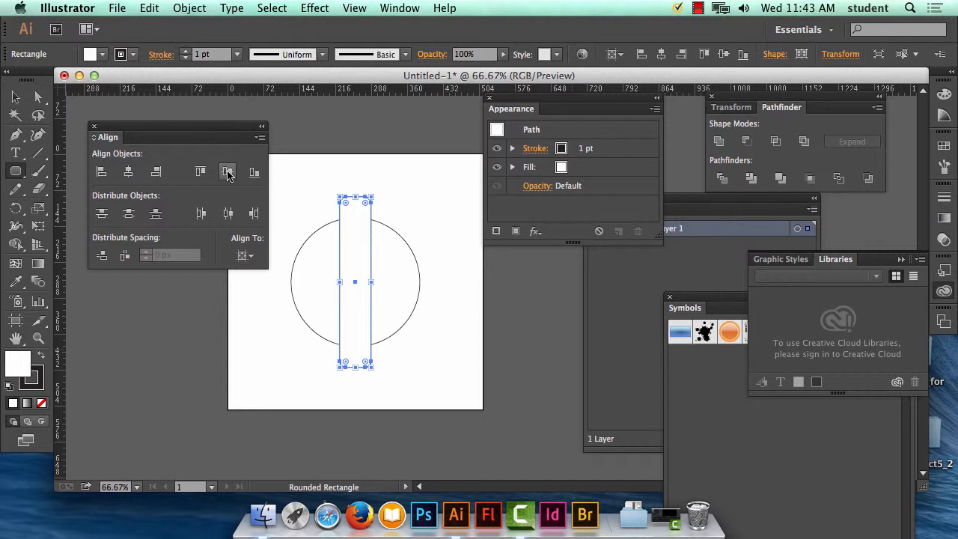
pyautogui.moveTo(149, 127); pyautogui.dragTo(600, 276)
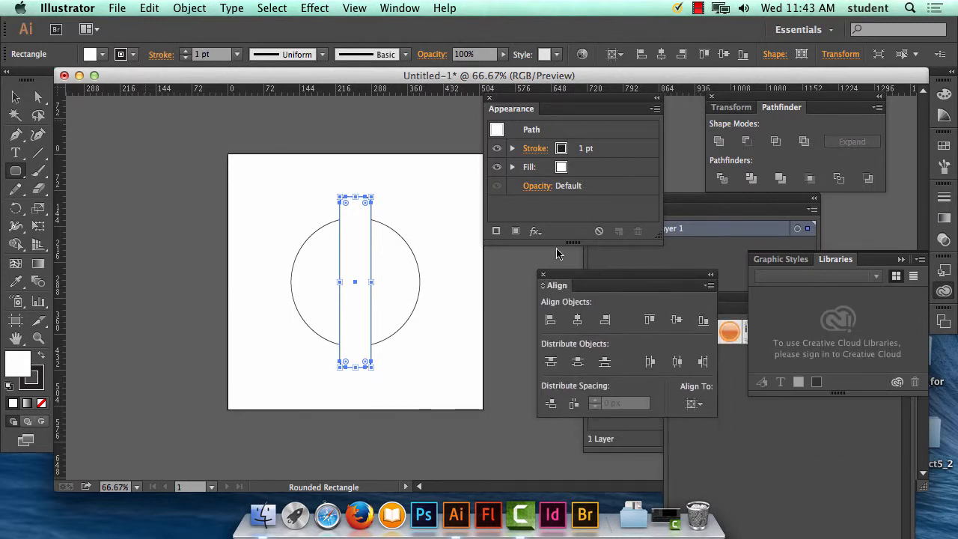
# Step: Make three rotated copies of the rounded rectangle about its centre at 45° increments, forming evenly spaced spokes over the circle
pyautogui.click(12, 211)
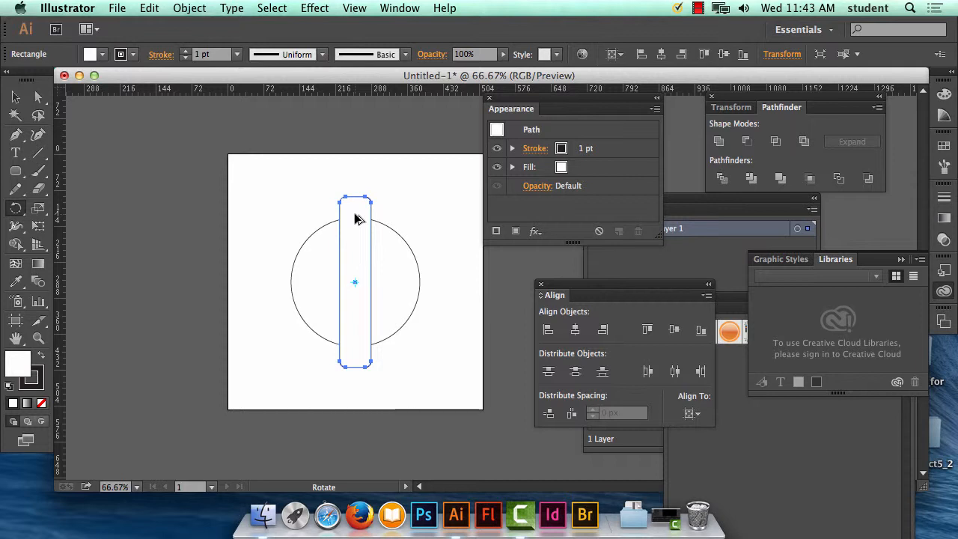
pyautogui.moveTo(356, 215); pyautogui.dragTo(400, 233)
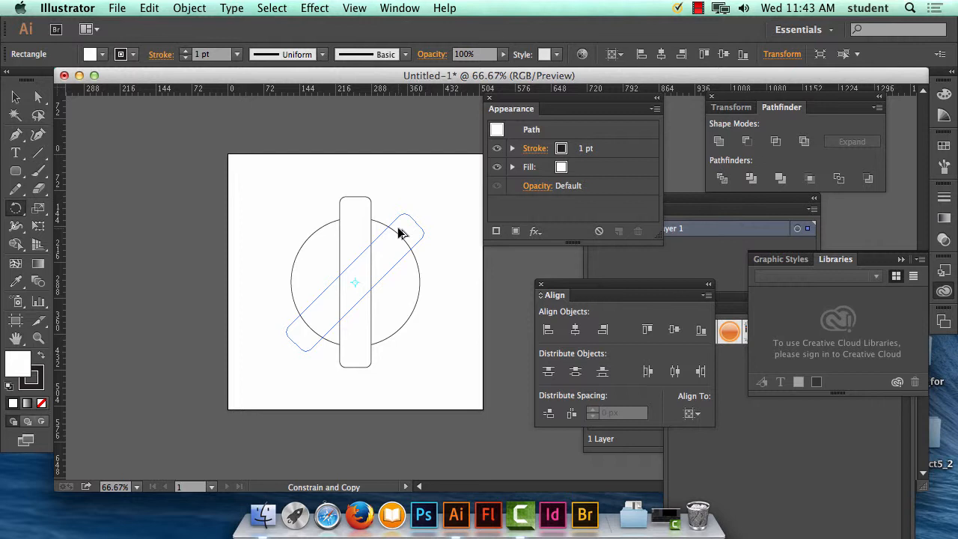
pyautogui.moveTo(400, 233); pyautogui.dragTo(399, 231)
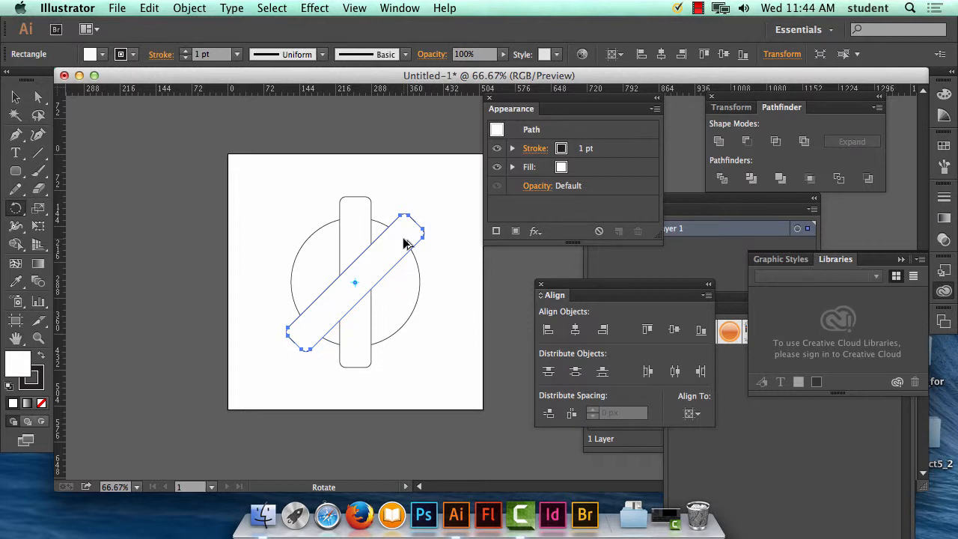
pyautogui.moveTo(404, 243); pyautogui.dragTo(416, 272)
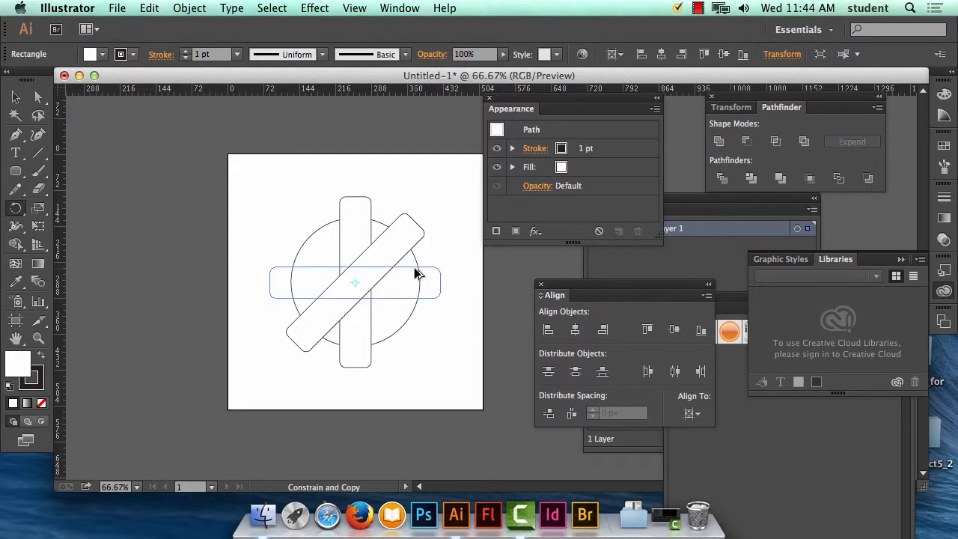
pyautogui.moveTo(415, 269); pyautogui.dragTo(417, 270)
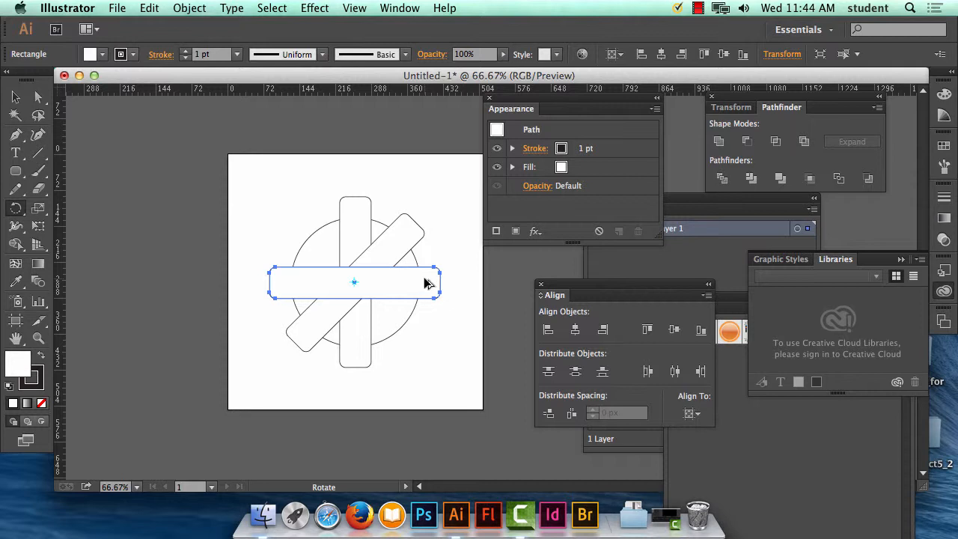
pyautogui.moveTo(424, 283); pyautogui.dragTo(418, 336)
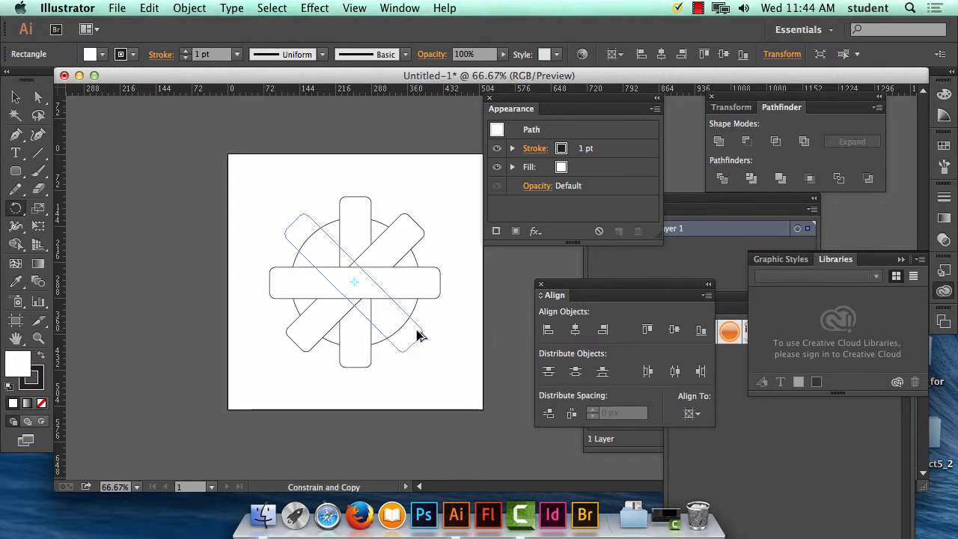
pyautogui.moveTo(416, 331); pyautogui.dragTo(417, 330)
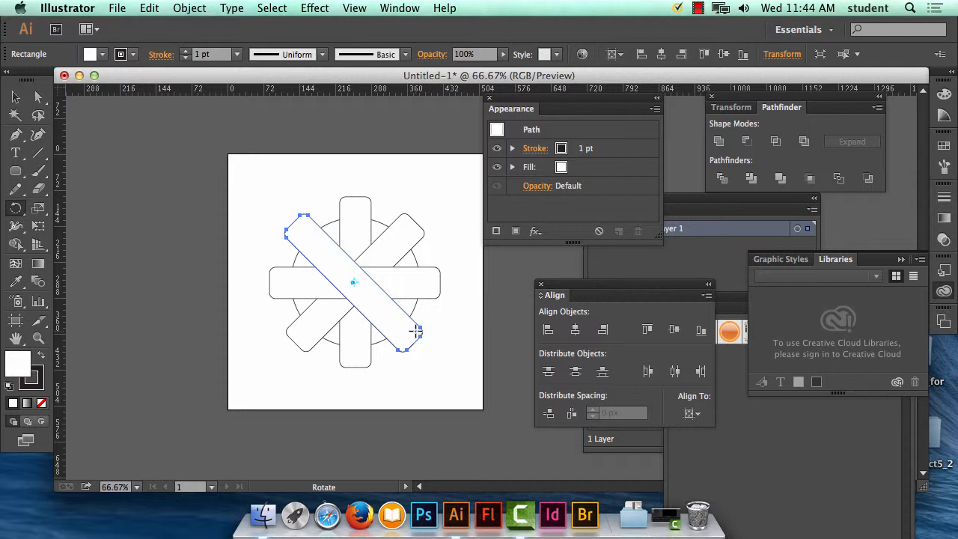
pyautogui.press('v')
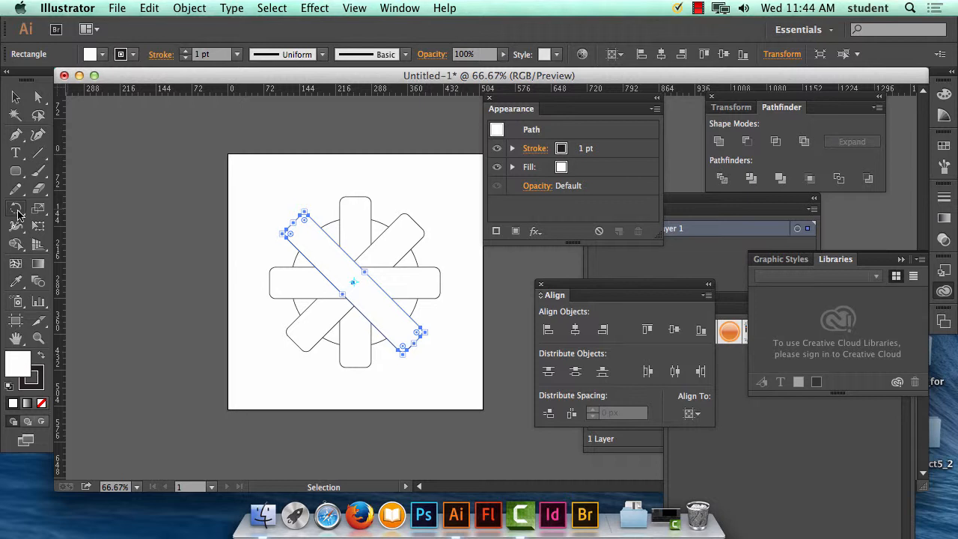
pyautogui.click(18, 213)
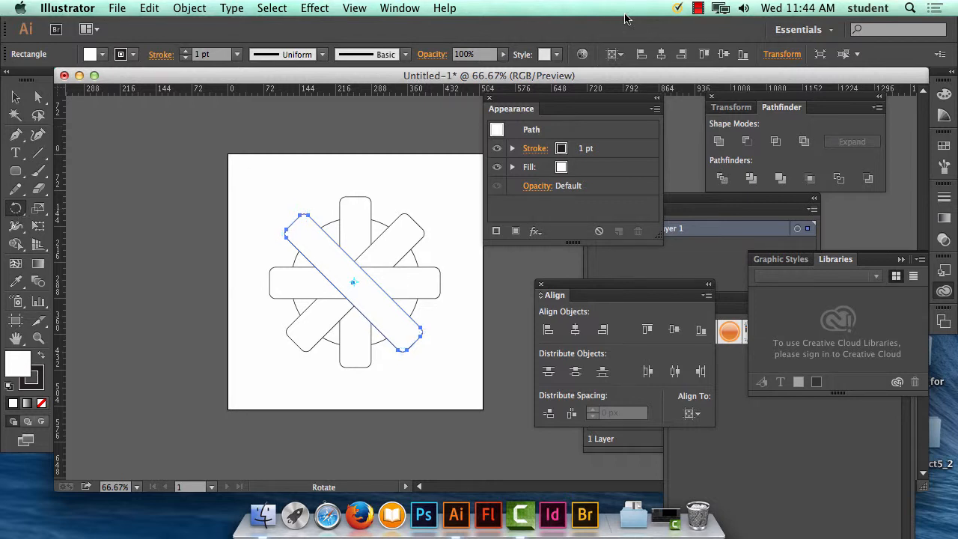
pyautogui.click(699, 8)
pyautogui.click(707, 41)
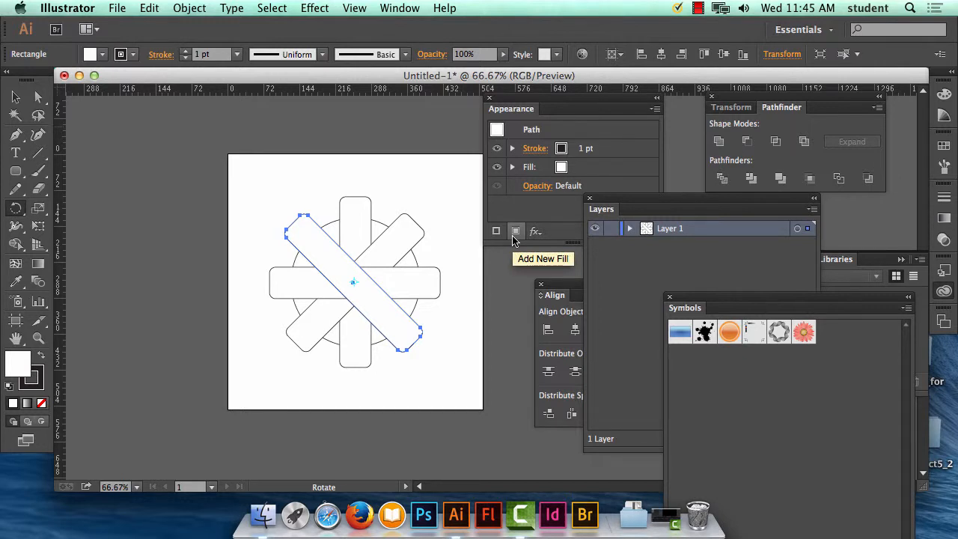
# Step: Move the Pathfinder panel beside the artboard, and unite the circle and all four rounded rectangles into a single gear outline
pyautogui.press('v')
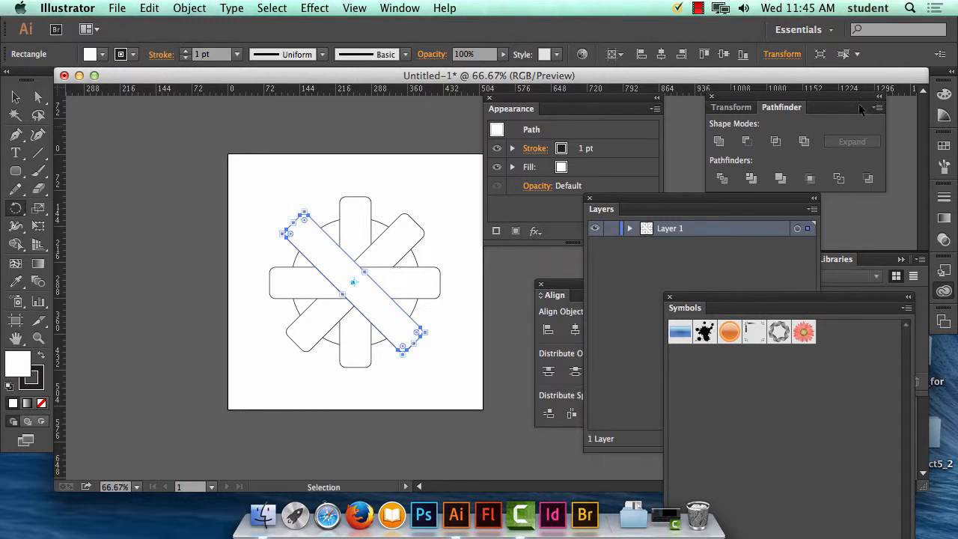
pyautogui.moveTo(771, 102); pyautogui.dragTo(131, 112)
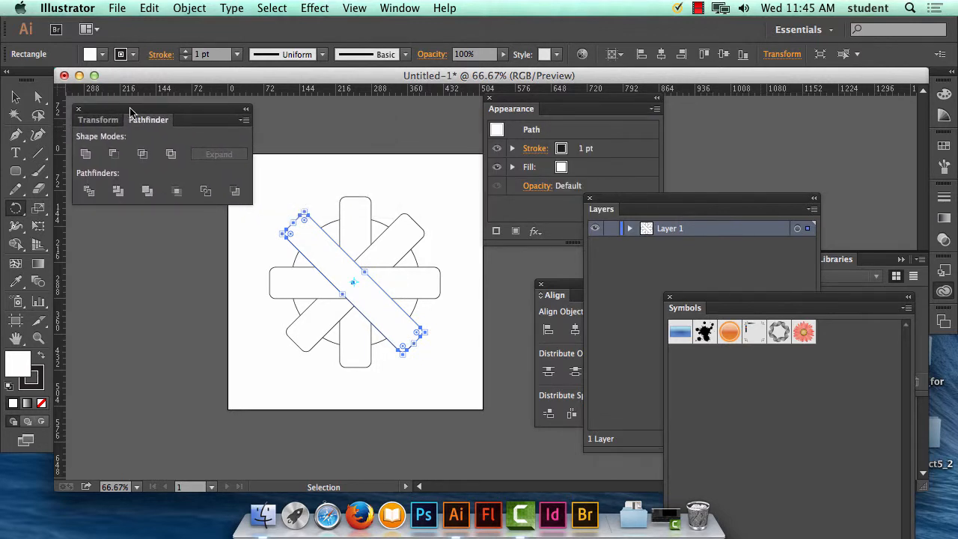
pyautogui.press('super+a')
pyautogui.press('r')
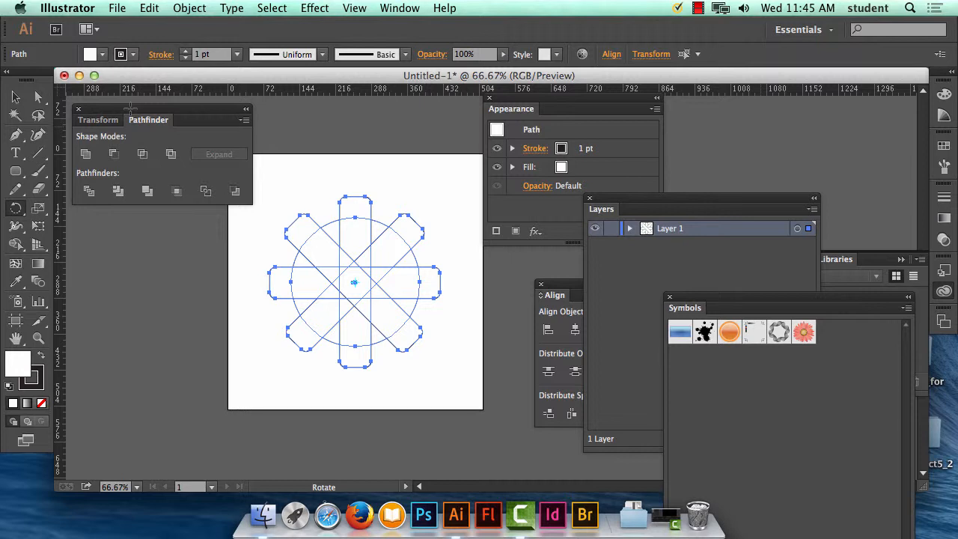
pyautogui.click(86, 155)
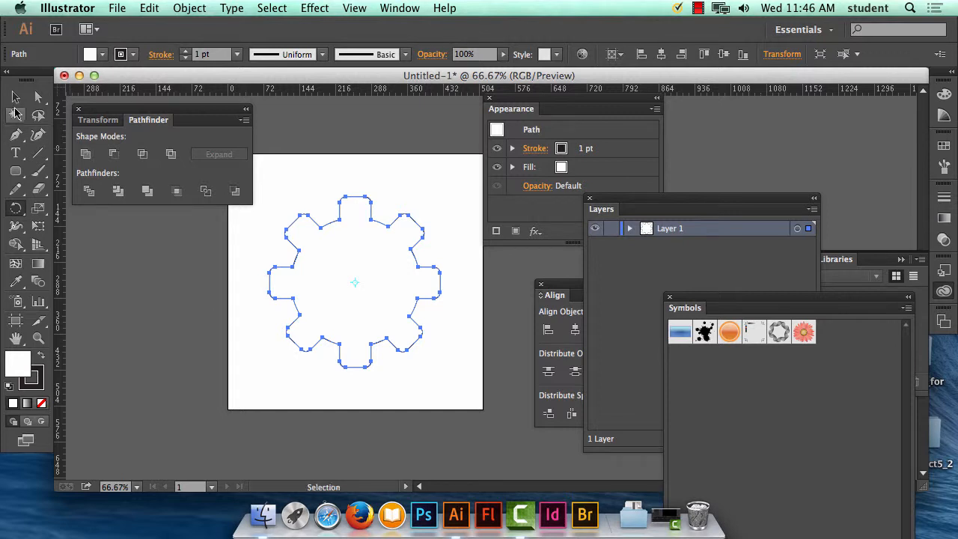
# Step: Create a three-point star at the gear's centre with radii of 25 px and 50 px, forming a triangle
pyautogui.click(16, 98)
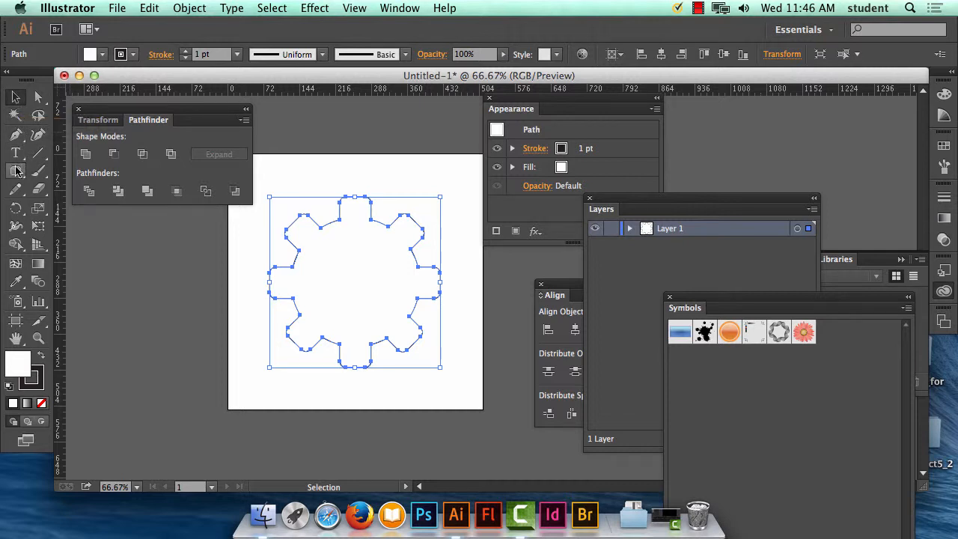
pyautogui.click(16, 171)
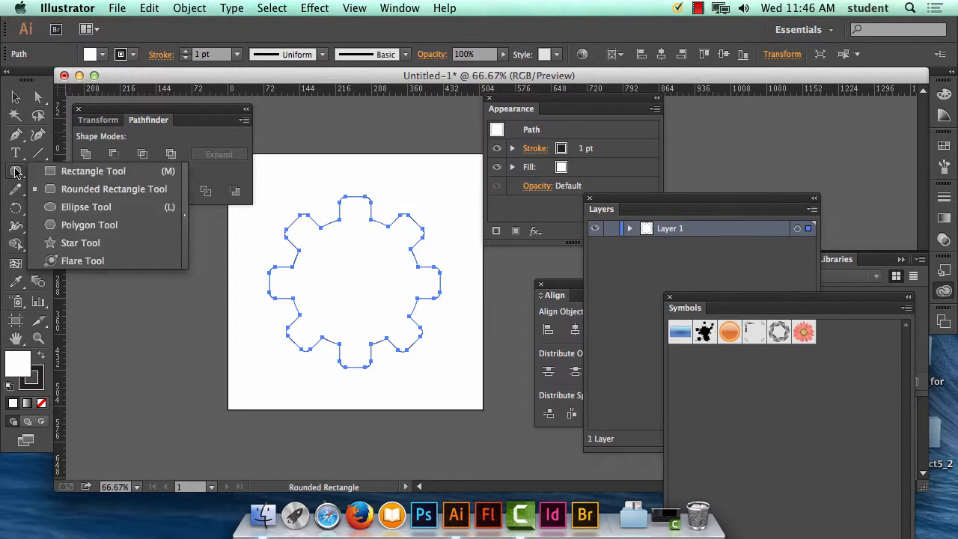
pyautogui.click(89, 244)
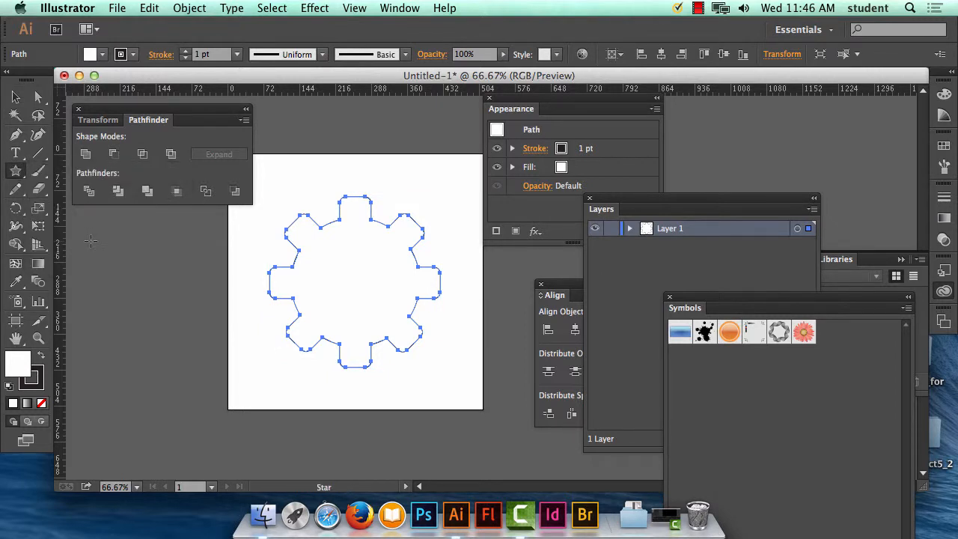
pyautogui.click(15, 174)
pyautogui.click(354, 278)
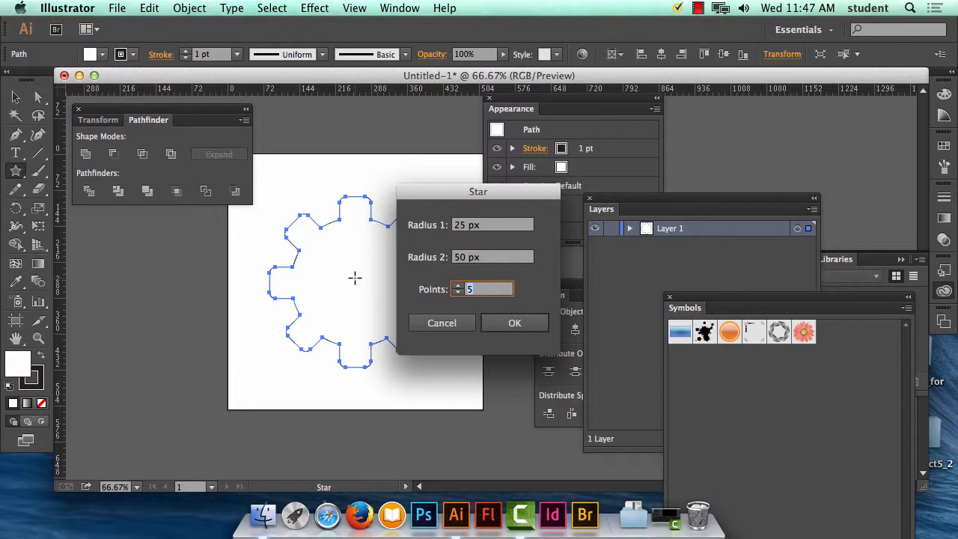
pyautogui.write('3')
pyautogui.click(523, 324)
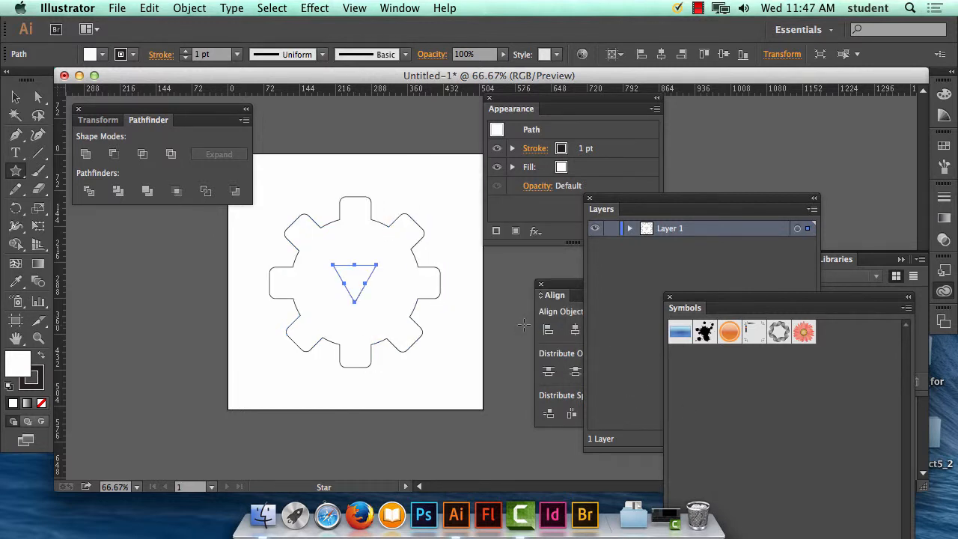
# Step: Flip the triangle so it points upward, and enlarge it proportionally to about 185 px wide
pyautogui.press('v')
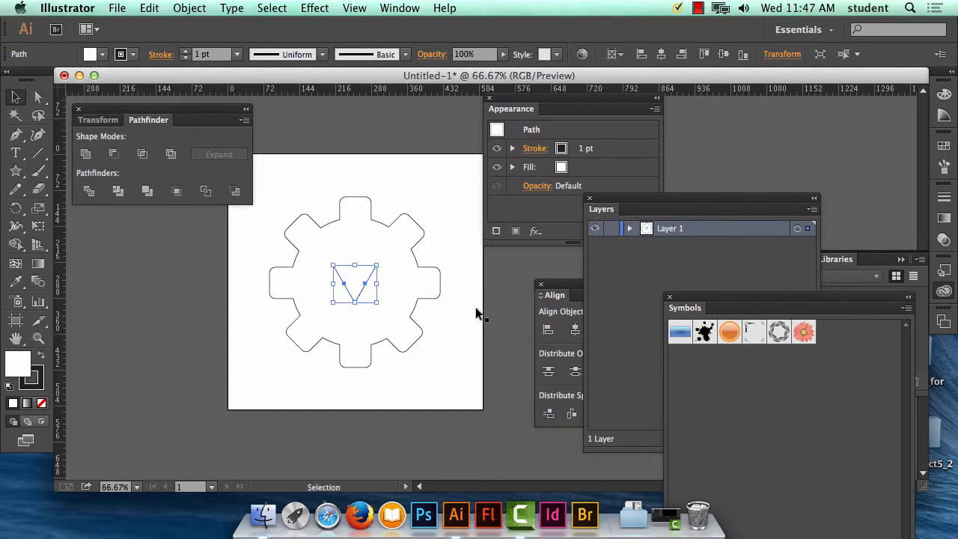
pyautogui.moveTo(380, 263); pyautogui.dragTo(302, 343)
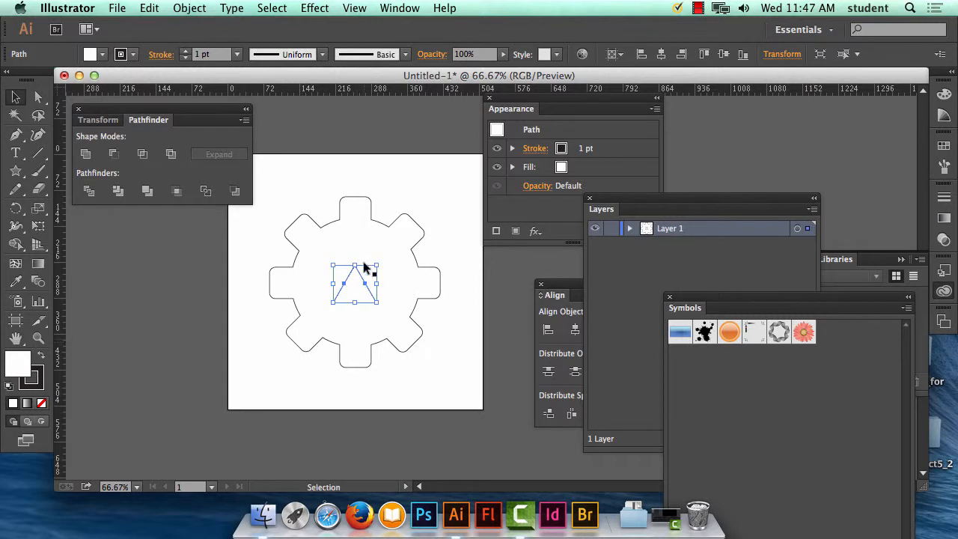
pyautogui.moveTo(377, 265)
pyautogui.mouseDown()
pyautogui.moveTo(456, 203)
pyautogui.moveTo(427, 217)
pyautogui.mouseUp()
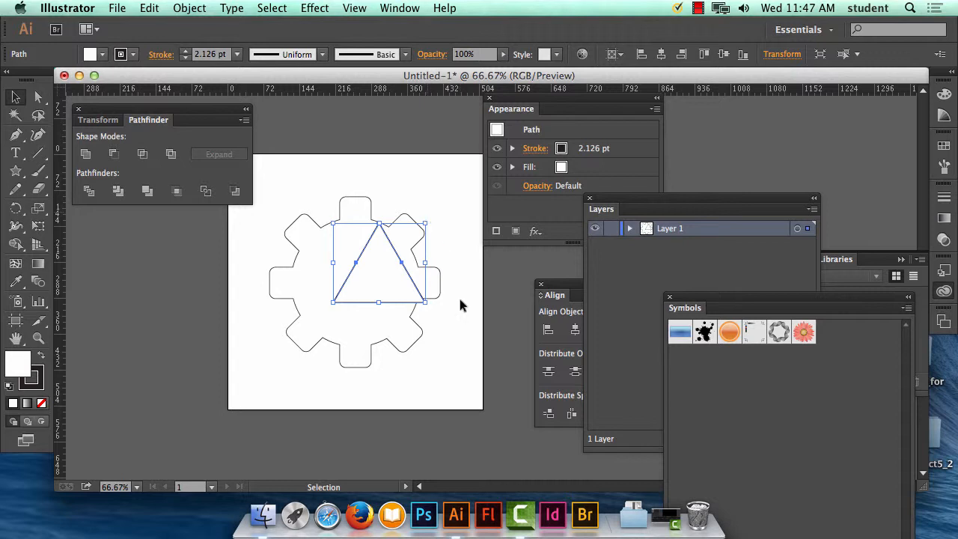
# Step: Bring the Align panel up over the Appearance panel, and centre the triangle horizontally and vertically on the artboard
pyautogui.moveTo(555, 295); pyautogui.dragTo(515, 179)
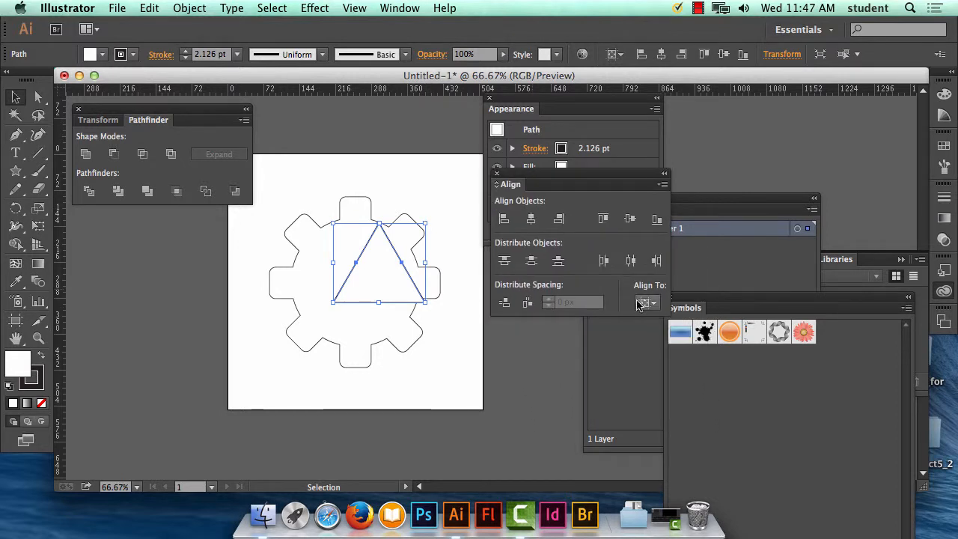
pyautogui.click(532, 221)
pyautogui.click(632, 219)
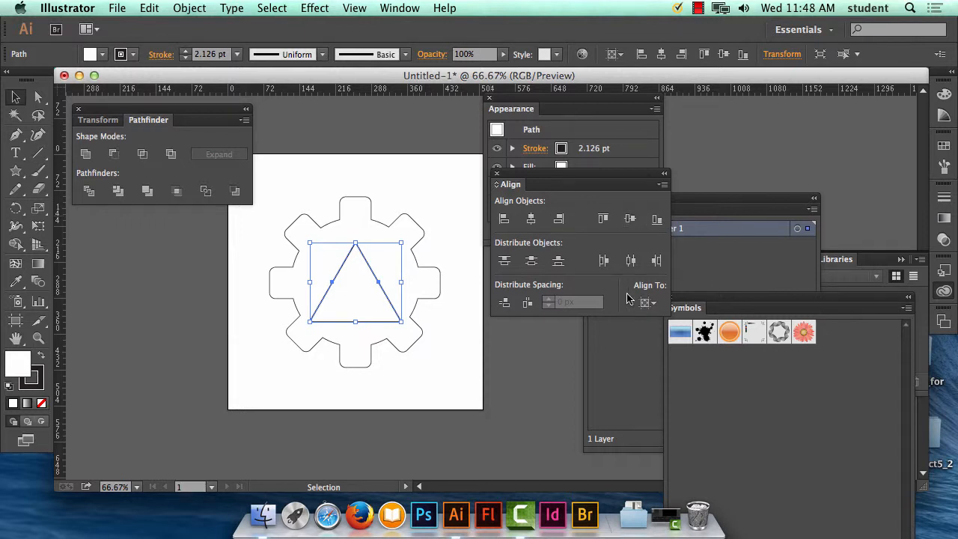
# Step: Fill only the triangle with a light red, about R 234, G 71, B 71, and deselect it
pyautogui.moveTo(290, 175); pyautogui.dragTo(447, 385)
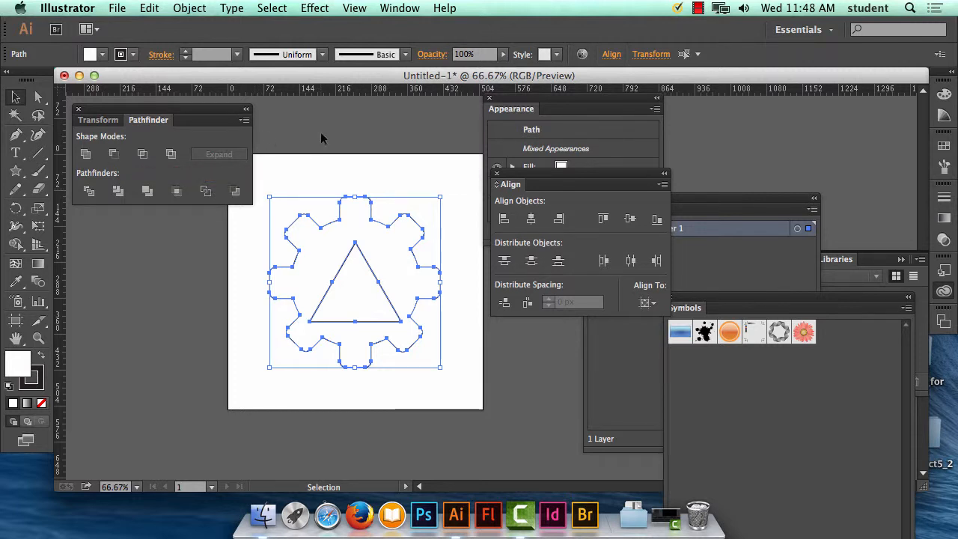
pyautogui.click(300, 161)
pyautogui.click(355, 294)
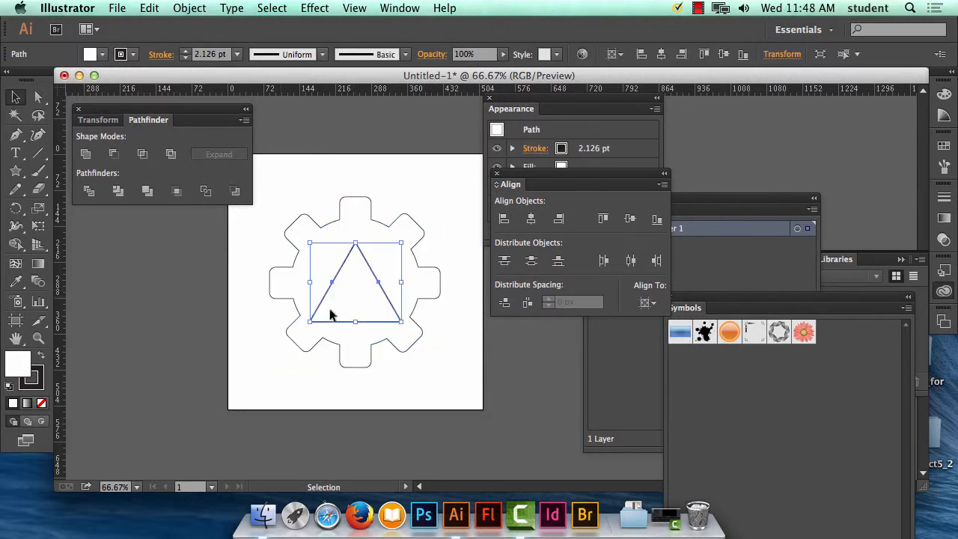
pyautogui.doubleClick(18, 365)
pyautogui.write('ea4f4f')
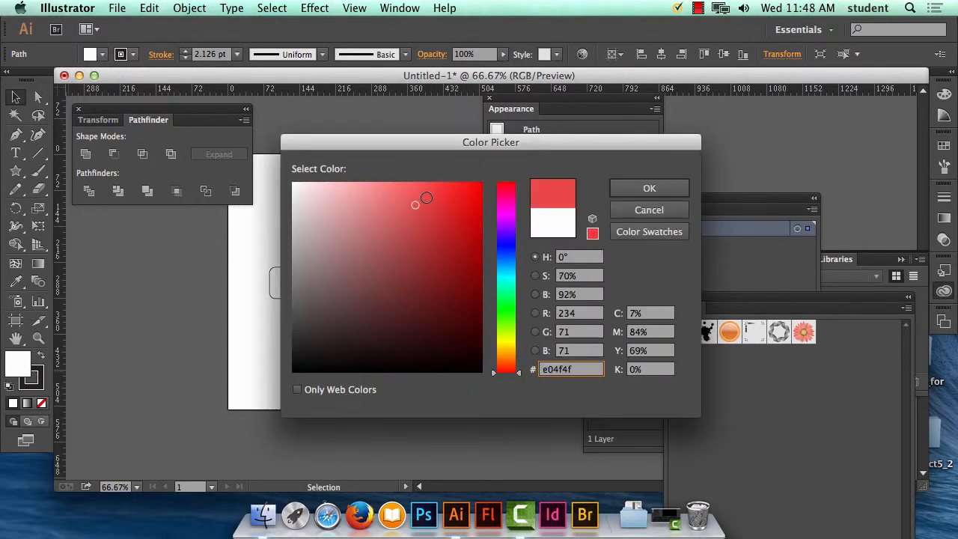
pyautogui.click(683, 191)
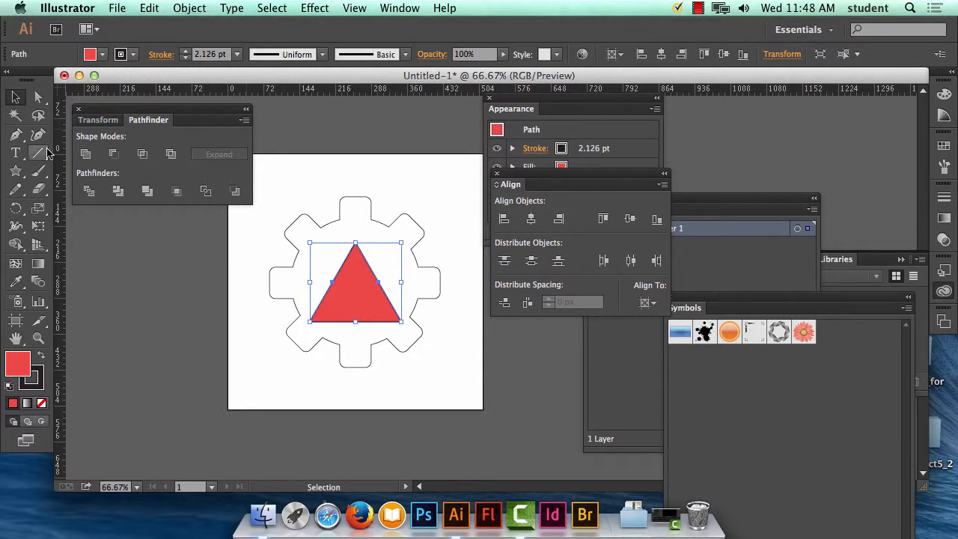
pyautogui.click(369, 165)
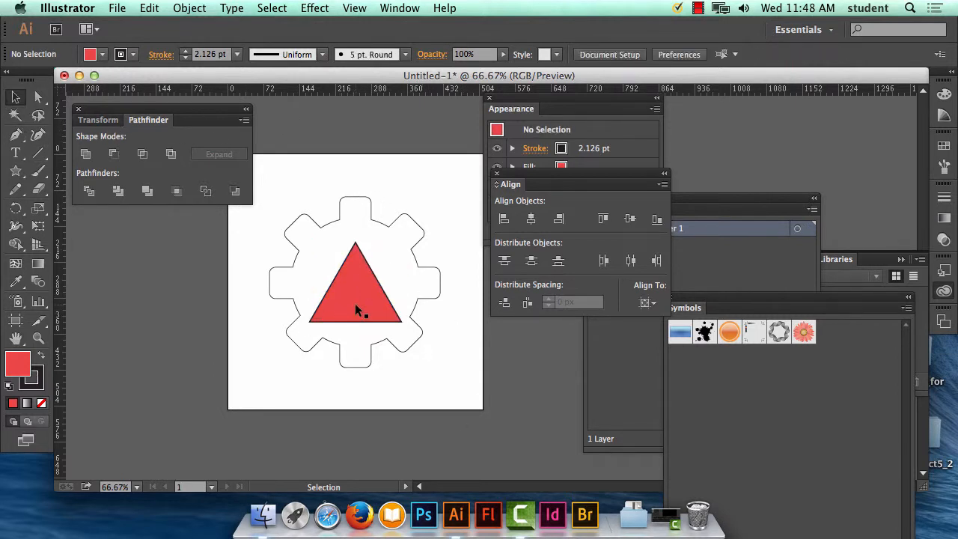
# Step: Subtract the triangle from the gear with Minus Front, and move the Pathfinder panel below the artboard to clear the view
pyautogui.moveTo(280, 165); pyautogui.dragTo(463, 391)
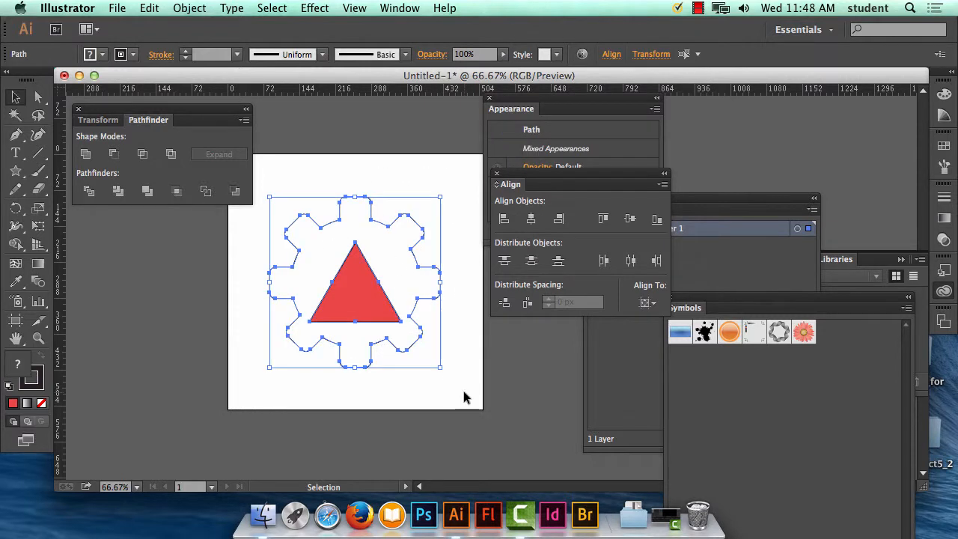
pyautogui.click(113, 155)
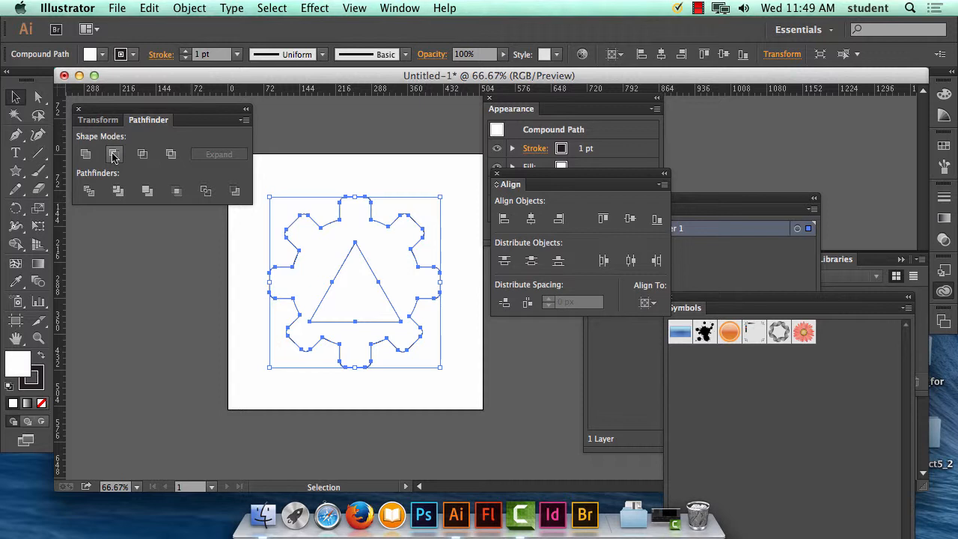
pyautogui.moveTo(129, 107); pyautogui.dragTo(152, 426)
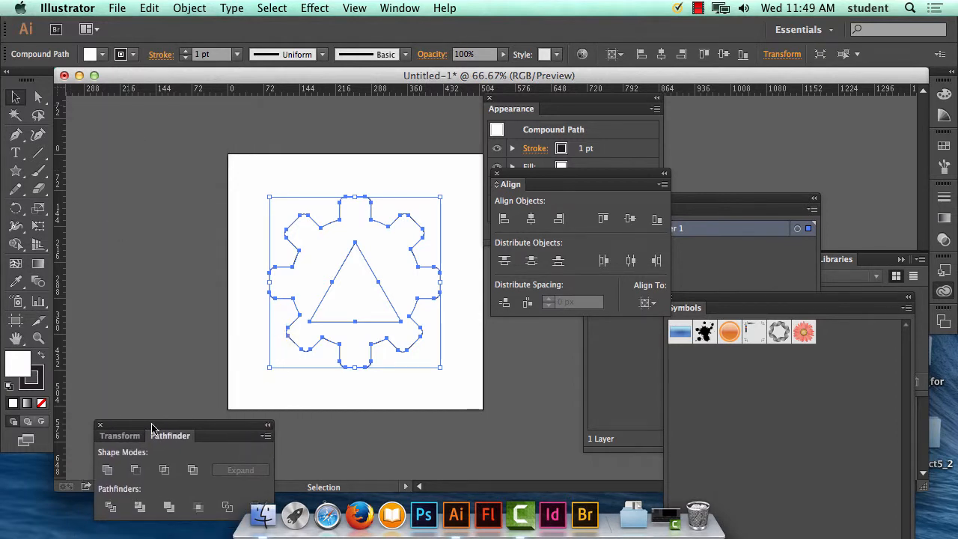
pyautogui.click(125, 190)
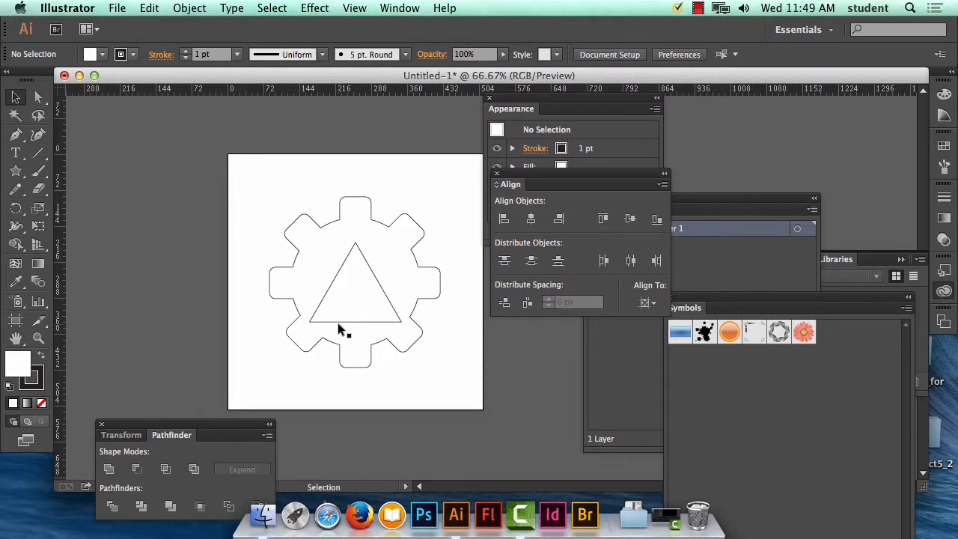
# Step: Undo the subtraction of the triangle from the gear, and clear the selection
pyautogui.click(150, 8)
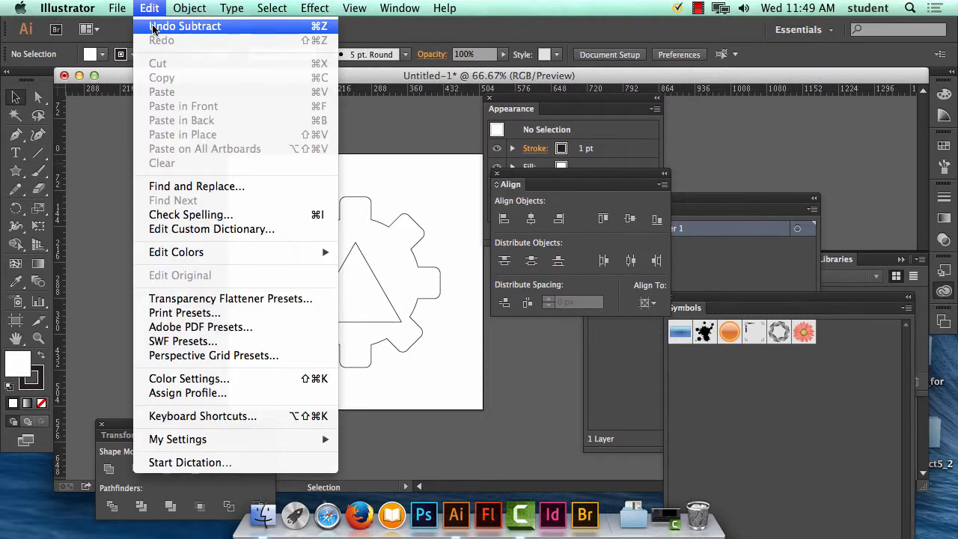
pyautogui.click(154, 28)
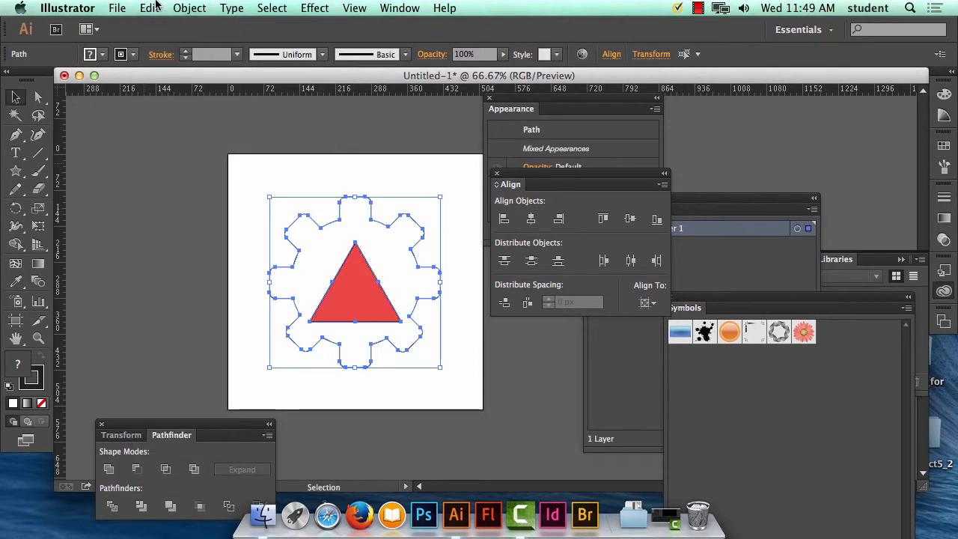
pyautogui.click(171, 172)
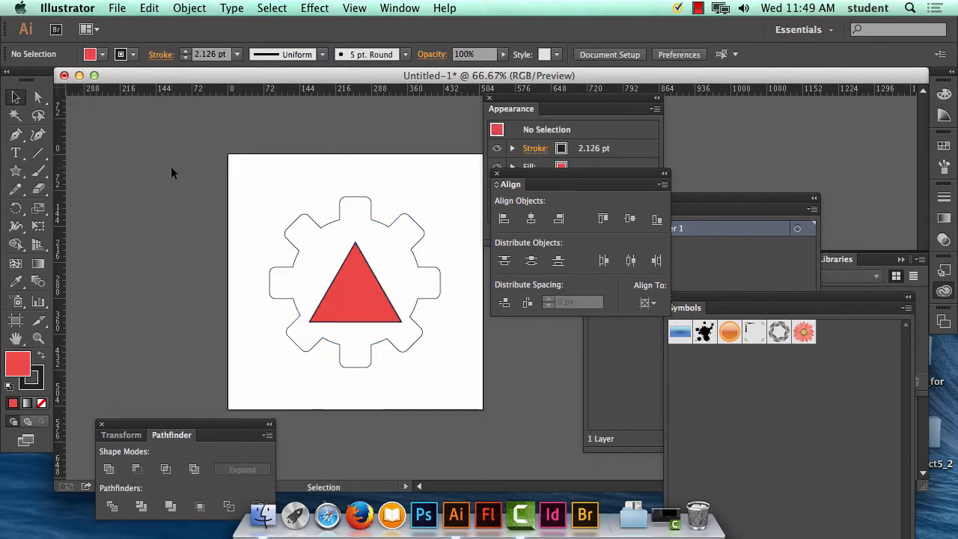
# Step: Nudge the red triangle straight up by about 15 px so it looks visually centred inside the gear
pyautogui.click(362, 286)
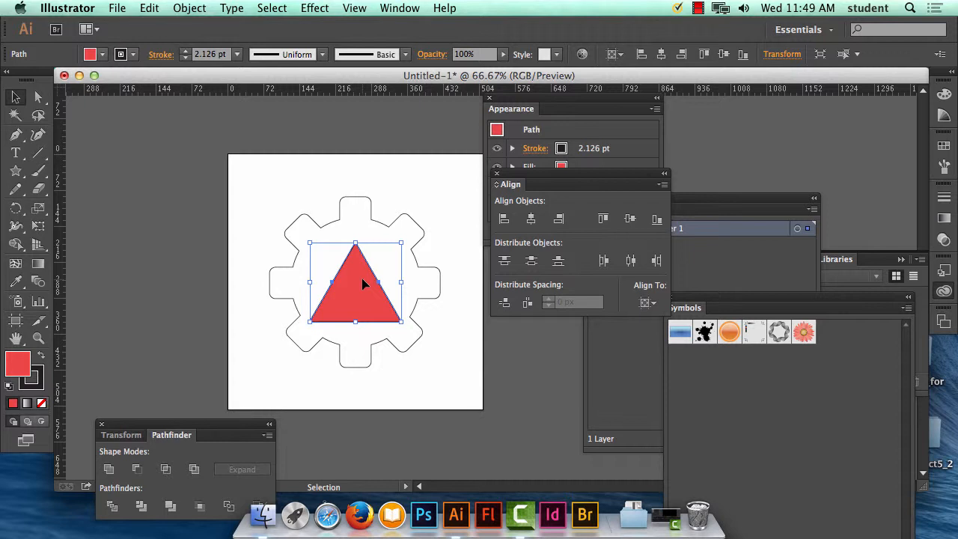
pyautogui.click(439, 187)
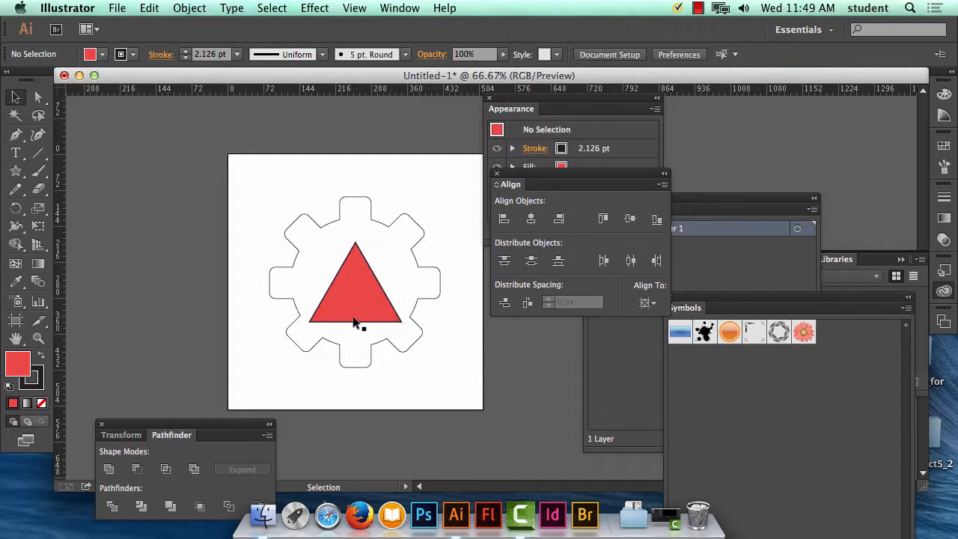
pyautogui.click(359, 253)
pyautogui.press('Up')
pyautogui.press('Up')
pyautogui.press('Up')
pyautogui.press('Up')
pyautogui.press('Up')
pyautogui.press('Up')
pyautogui.press('Up')
pyautogui.press('Up')
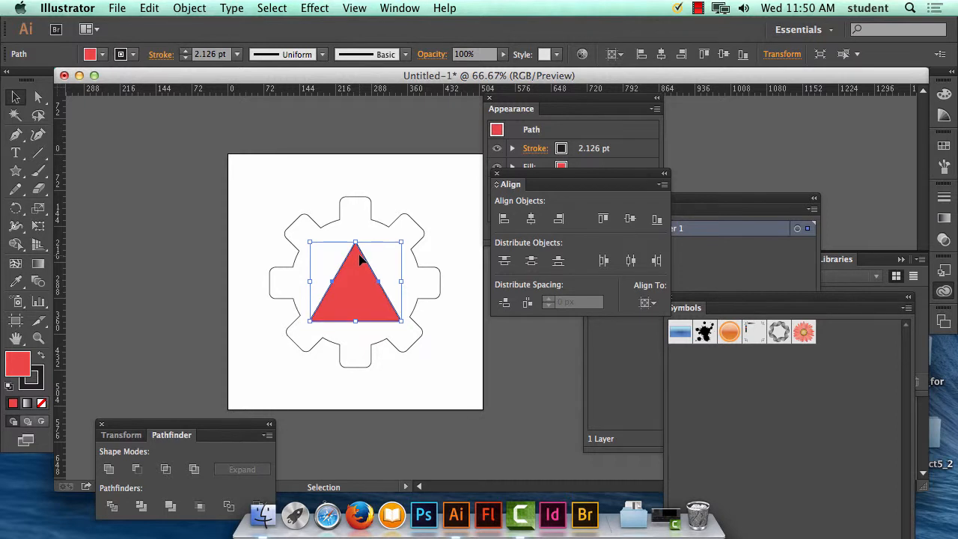
pyautogui.press('Up')
pyautogui.press('Up')
pyautogui.press('Up')
pyautogui.press('Up')
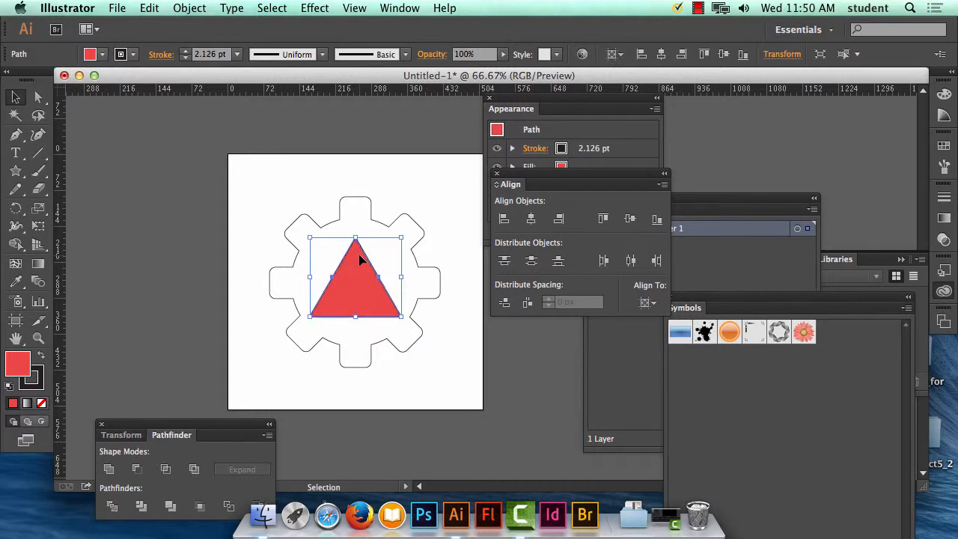
pyautogui.press('Up')
pyautogui.press('Up')
pyautogui.press('Up')
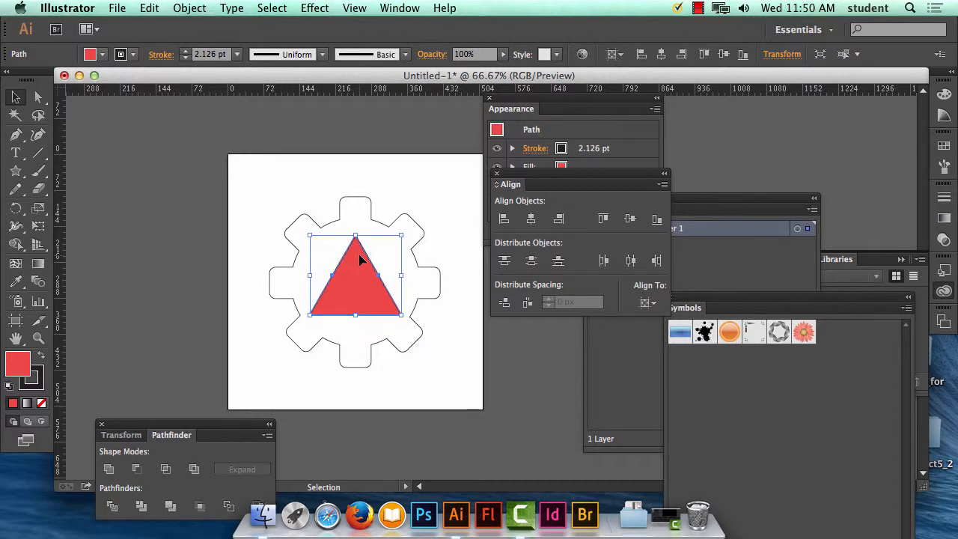
pyautogui.click(442, 195)
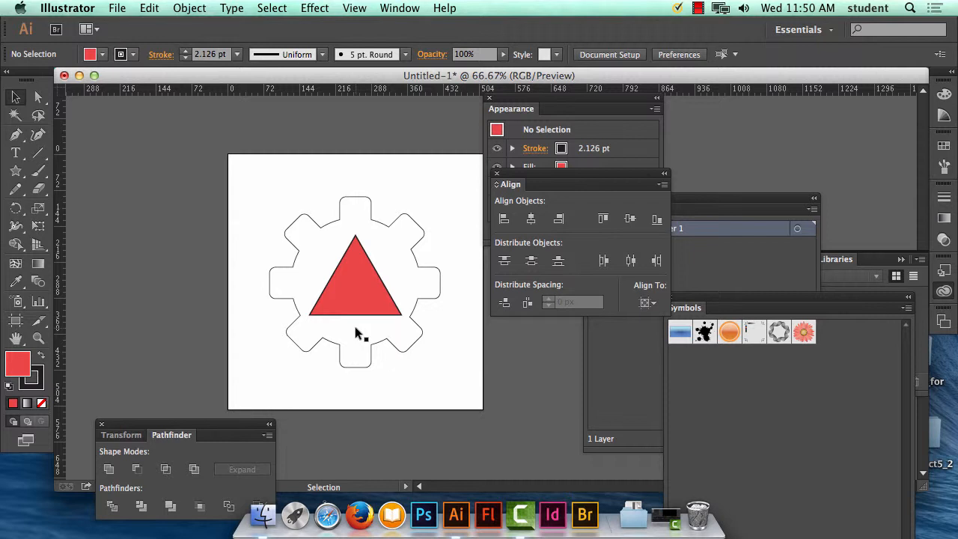
# Step: Select both the gear and the raised triangle, and cut the triangle out of the gear with Minus Front
pyautogui.moveTo(268, 160); pyautogui.dragTo(444, 380)
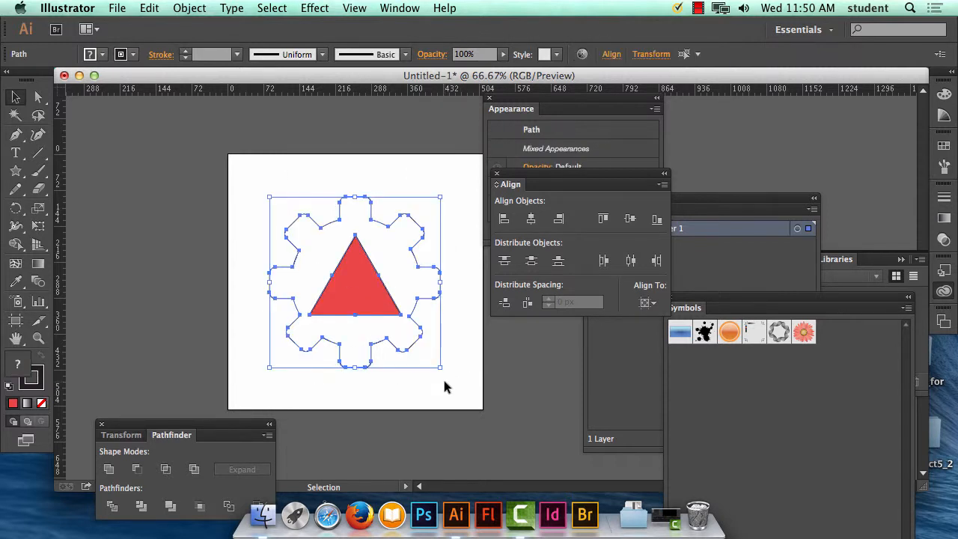
pyautogui.click(197, 507)
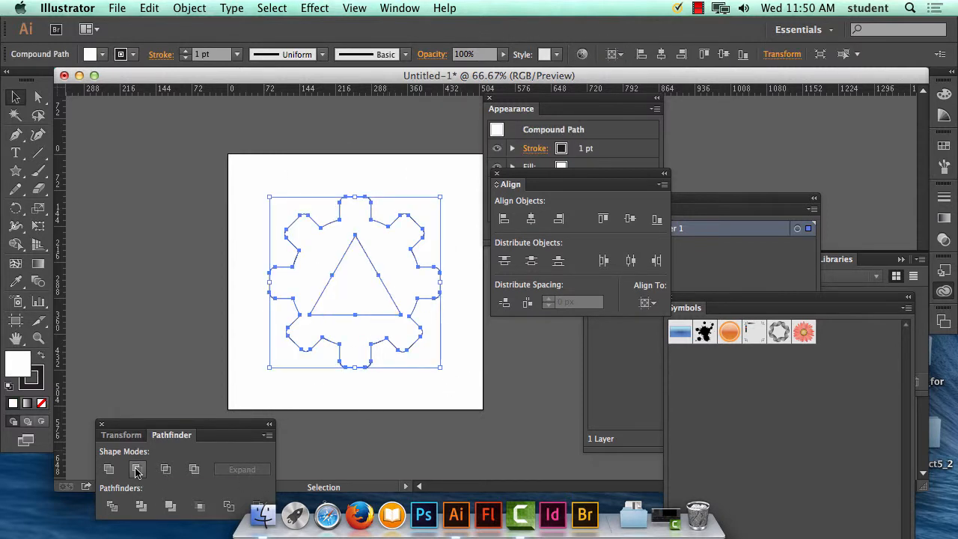
# Step: Clear the selection and set up the Rectangle tool with no stroke and a yellow fill of #eae424
pyautogui.click(307, 179)
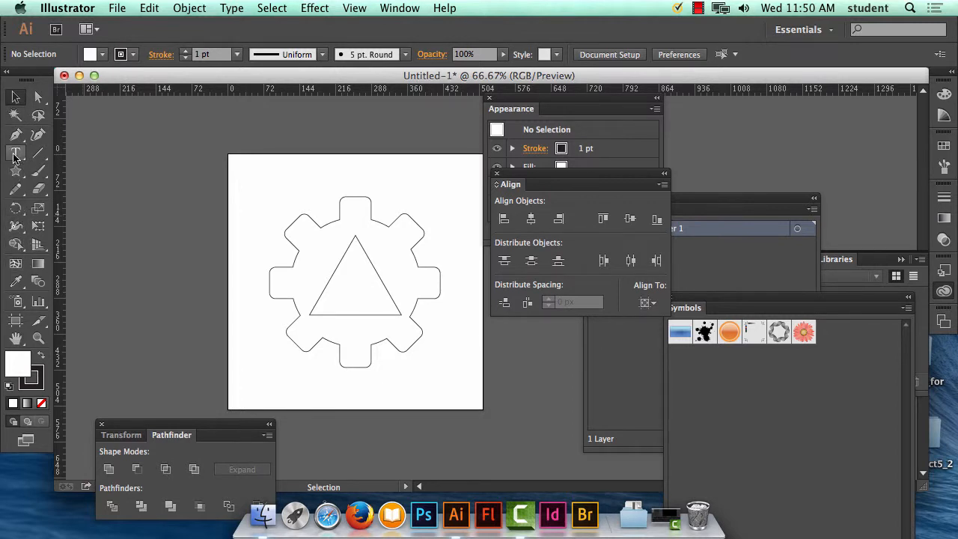
pyautogui.moveTo(17, 164); pyautogui.dragTo(60, 166)
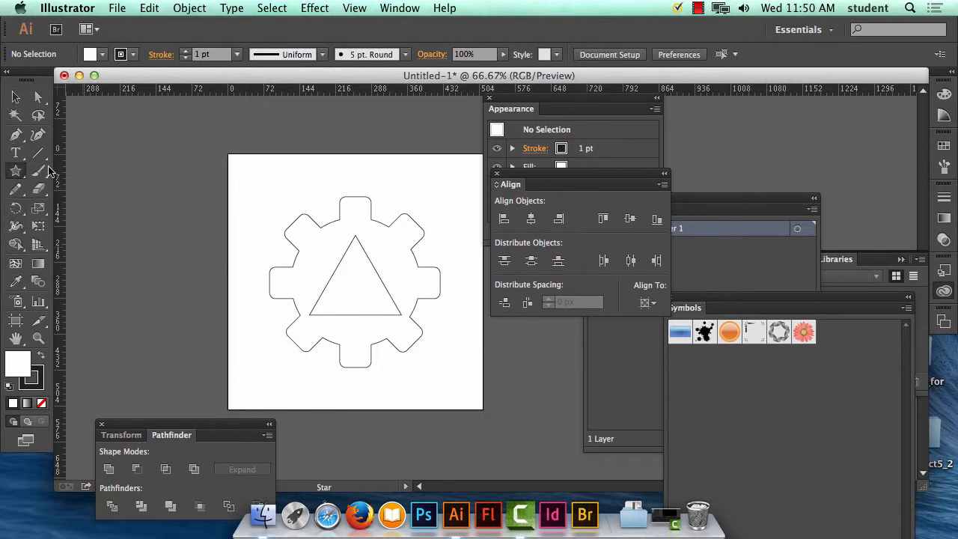
pyautogui.click(28, 383)
pyautogui.click(41, 404)
pyautogui.click(23, 360)
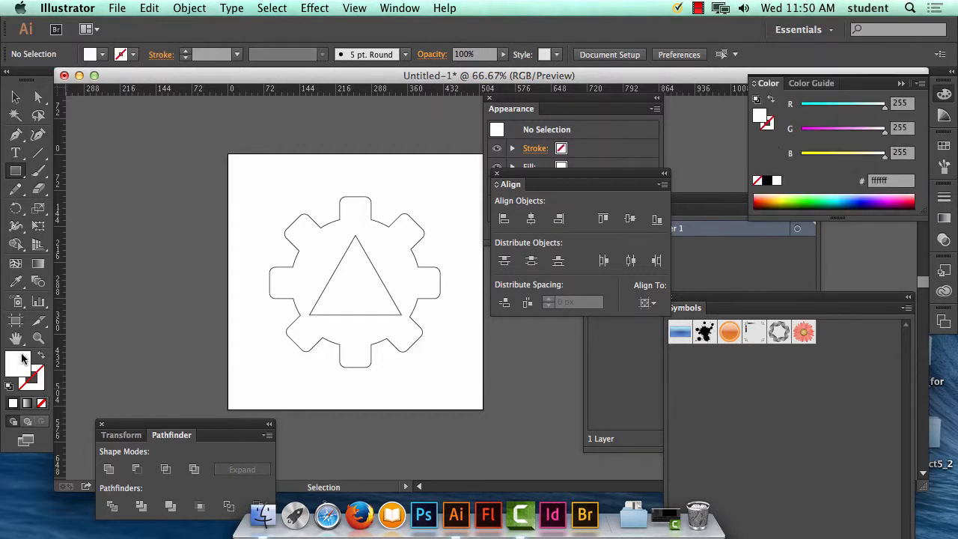
pyautogui.doubleClick(22, 359)
pyautogui.moveTo(445, 229); pyautogui.dragTo(468, 241)
pyautogui.moveTo(509, 351); pyautogui.dragTo(508, 343)
pyautogui.moveTo(468, 240); pyautogui.dragTo(456, 198)
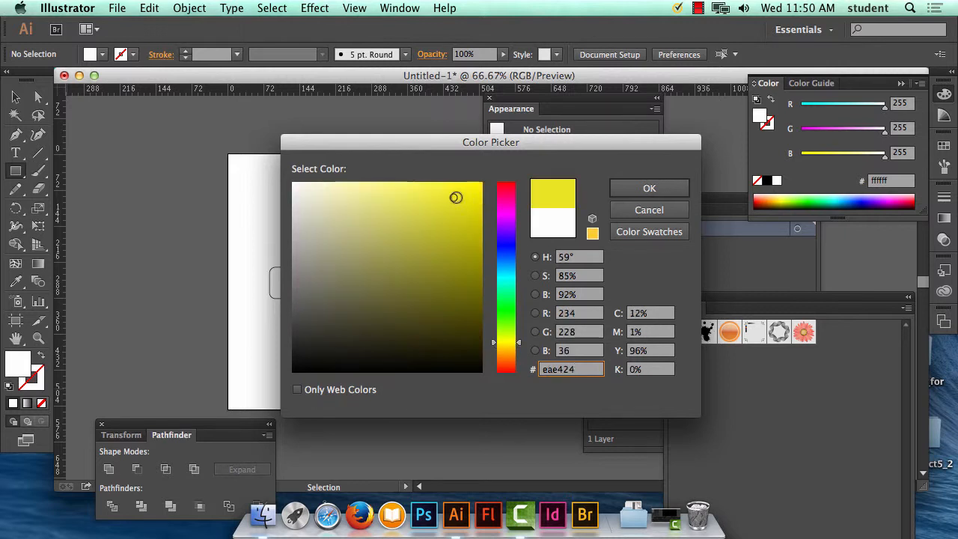
pyautogui.click(650, 188)
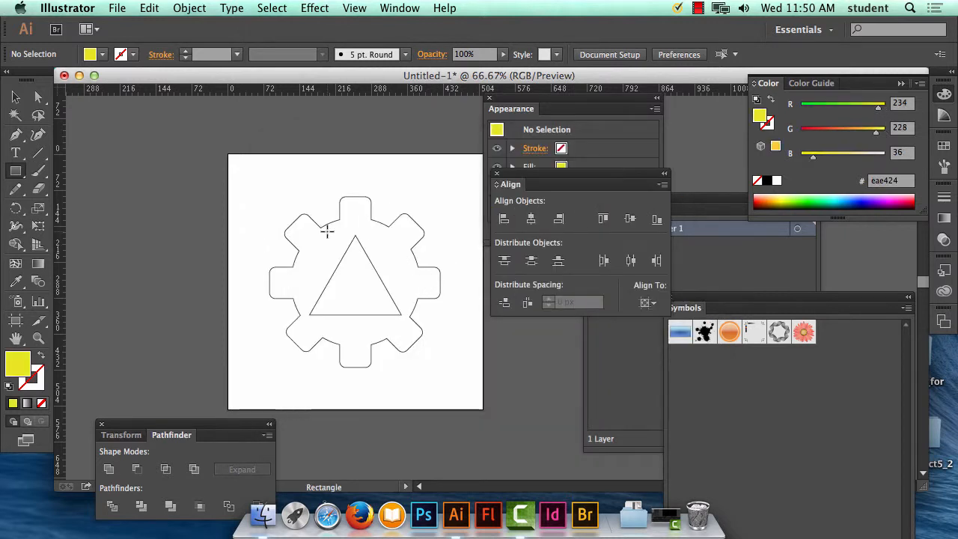
# Step: Draw a yellow bar about 210 px wide and 32 px high across the triangle's tip, extending past both sides of its base
pyautogui.moveTo(326, 232); pyautogui.dragTo(409, 256)
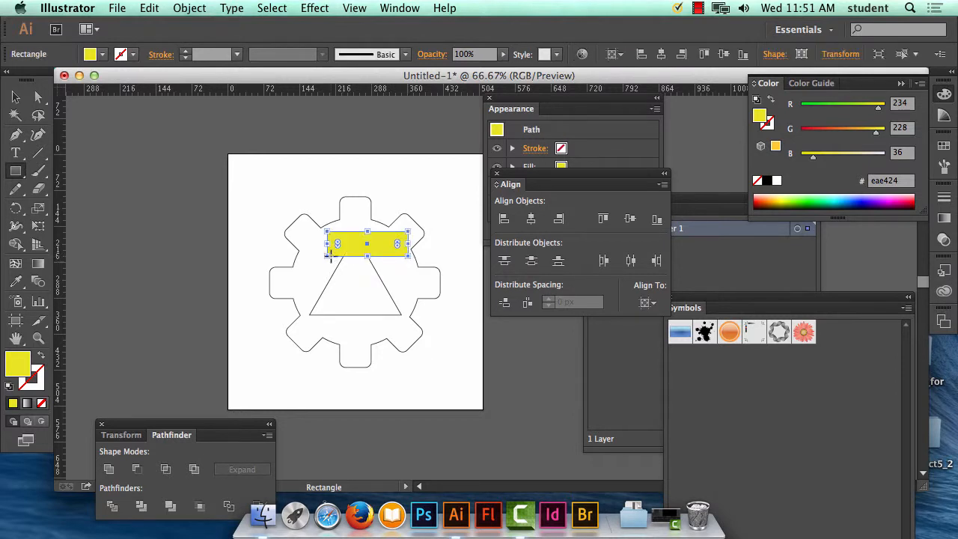
pyautogui.moveTo(326, 244); pyautogui.dragTo(302, 248)
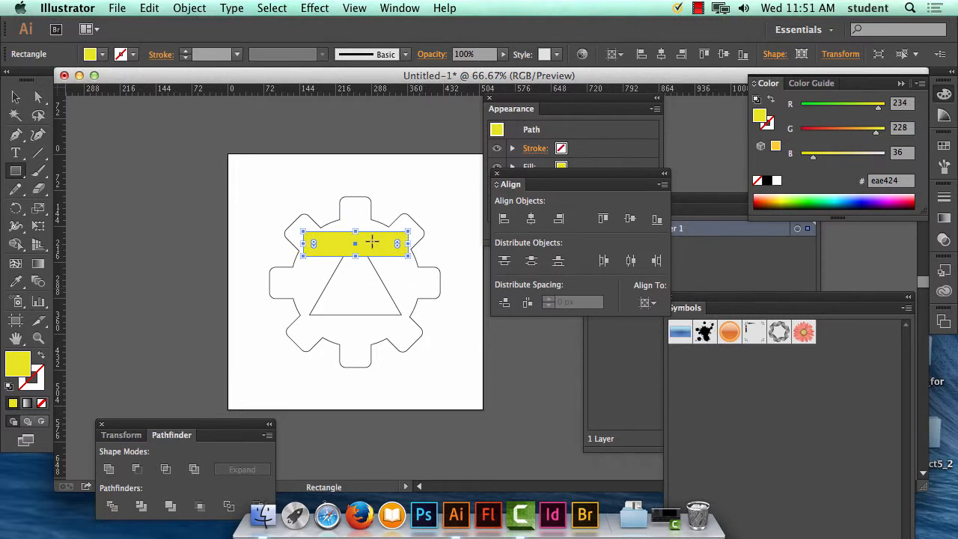
pyautogui.moveTo(357, 231); pyautogui.dragTo(356, 240)
pyautogui.press('Up')
pyautogui.press('Up')
pyautogui.press('Up')
pyautogui.press('Up')
pyautogui.press('Up')
pyautogui.press('Up')
pyautogui.press('Up')
pyautogui.press('Up')
pyautogui.press('Up')
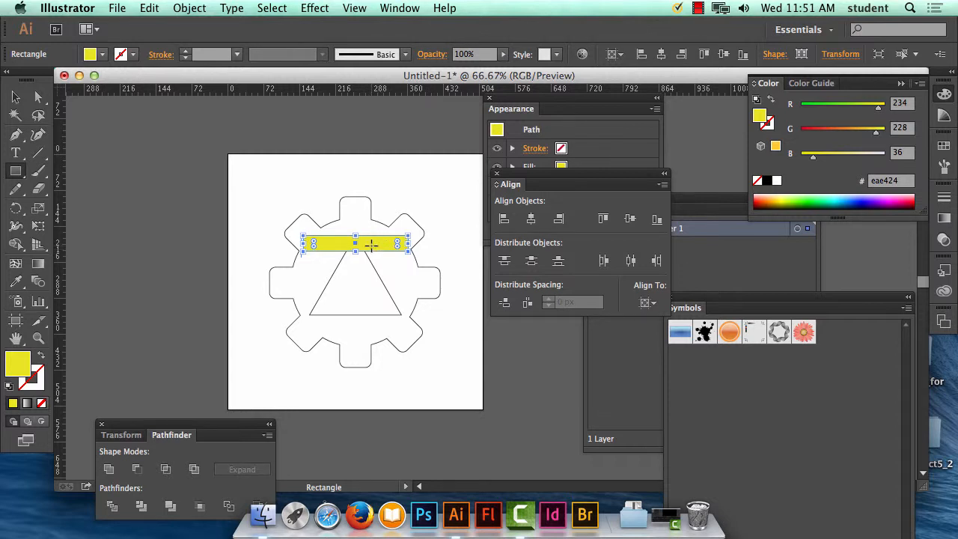
# Step: Duplicate the yellow bar directly below itself and fill the copy with amber #e8ac25
pyautogui.click(15, 99)
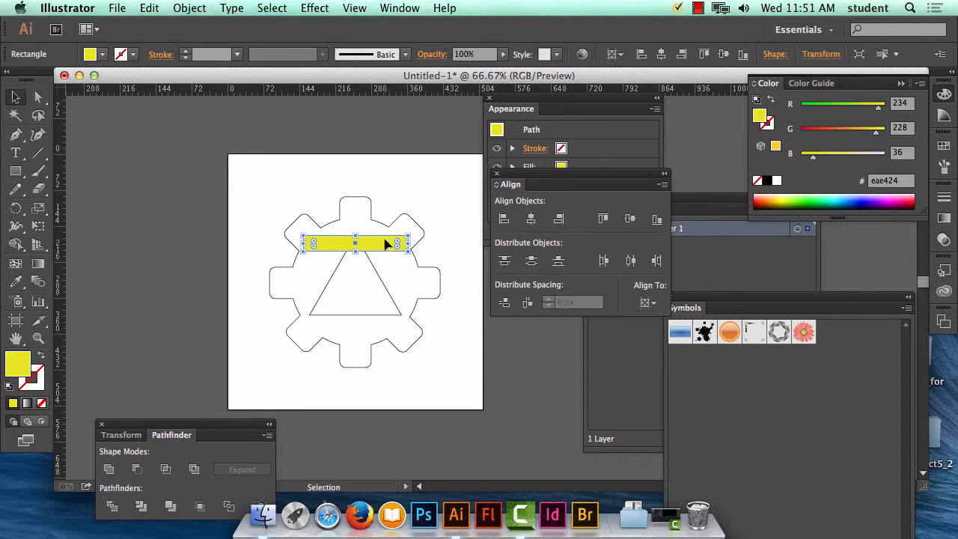
pyautogui.moveTo(388, 243); pyautogui.dragTo(388, 261)
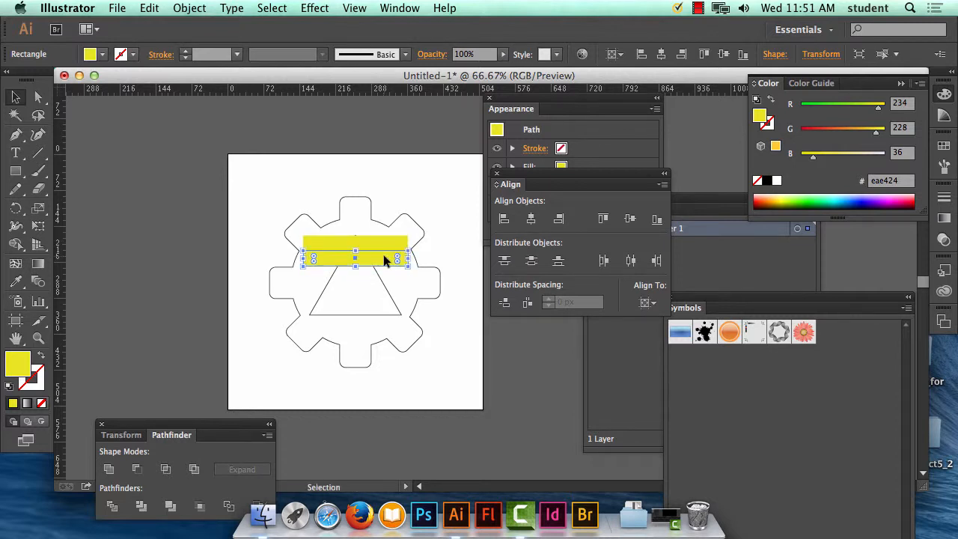
pyautogui.doubleClick(23, 370)
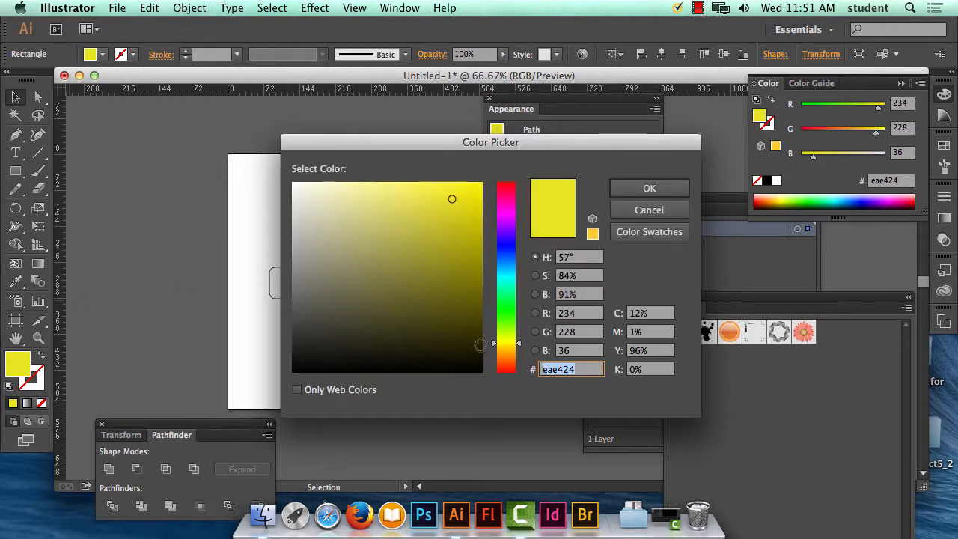
pyautogui.click(513, 350)
pyautogui.moveTo(513, 350); pyautogui.dragTo(514, 350)
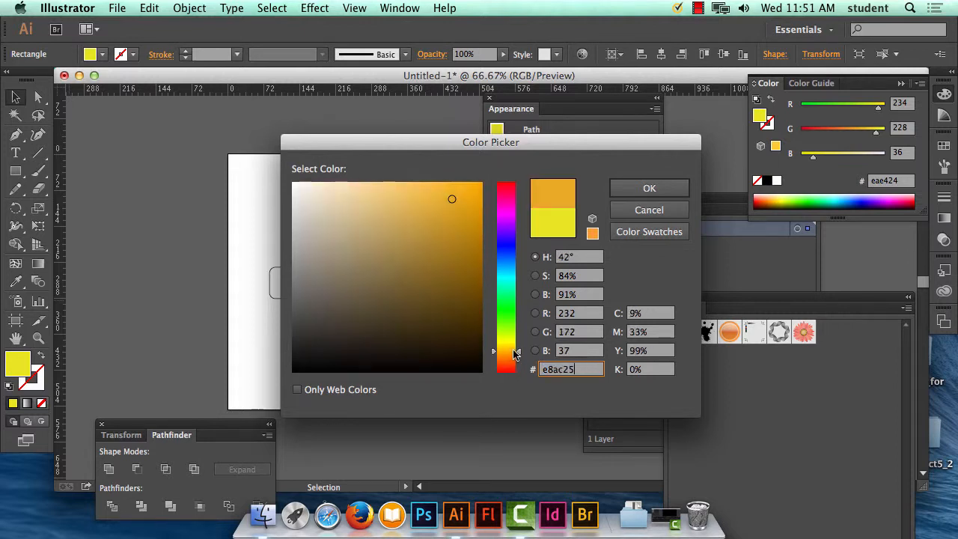
pyautogui.click(633, 193)
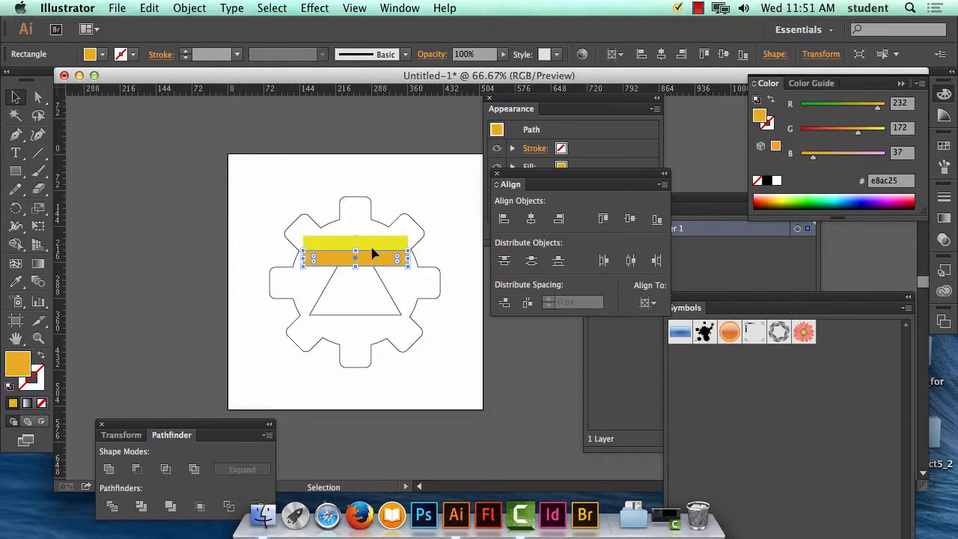
# Step: Duplicate the amber bar directly below itself and fill the copy with orange #e57428
pyautogui.moveTo(375, 262); pyautogui.dragTo(376, 279)
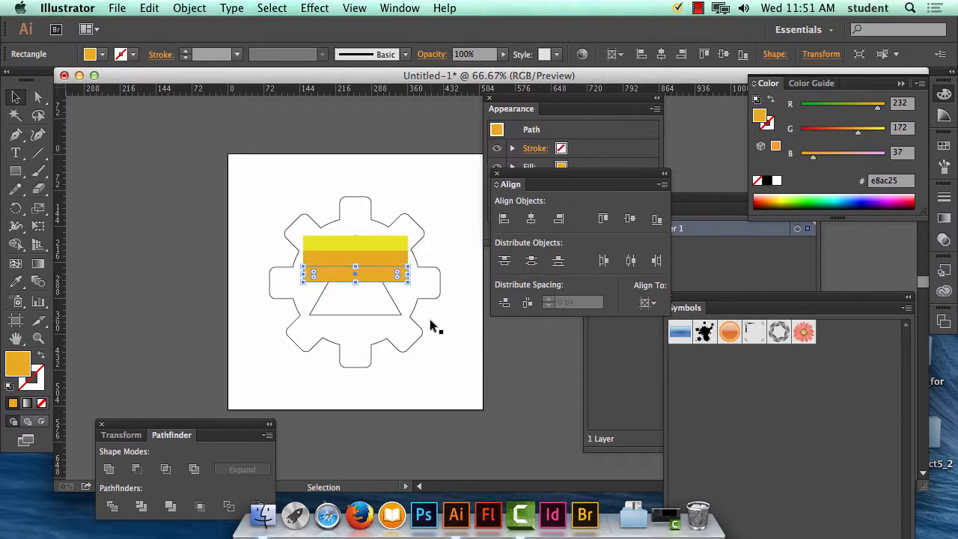
pyautogui.doubleClick(24, 367)
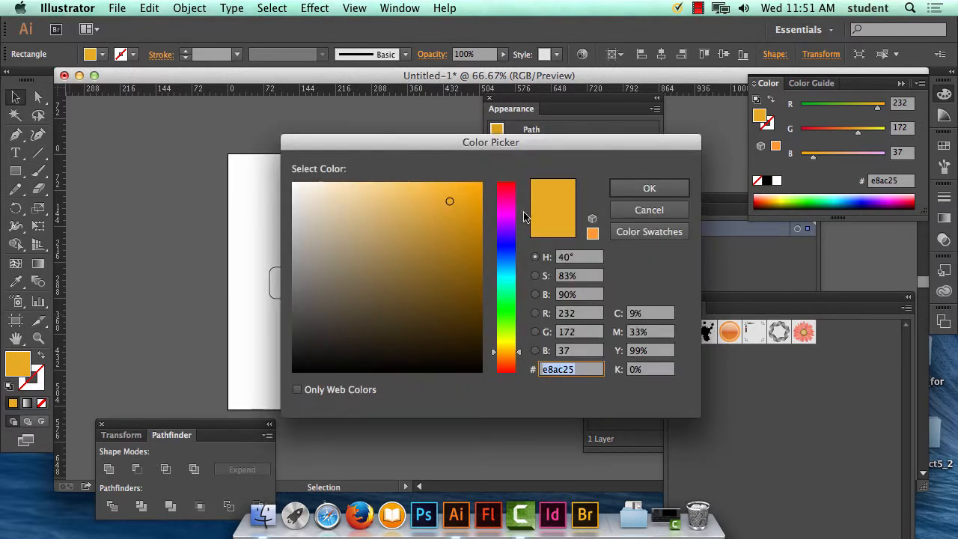
pyautogui.moveTo(519, 358); pyautogui.dragTo(518, 361)
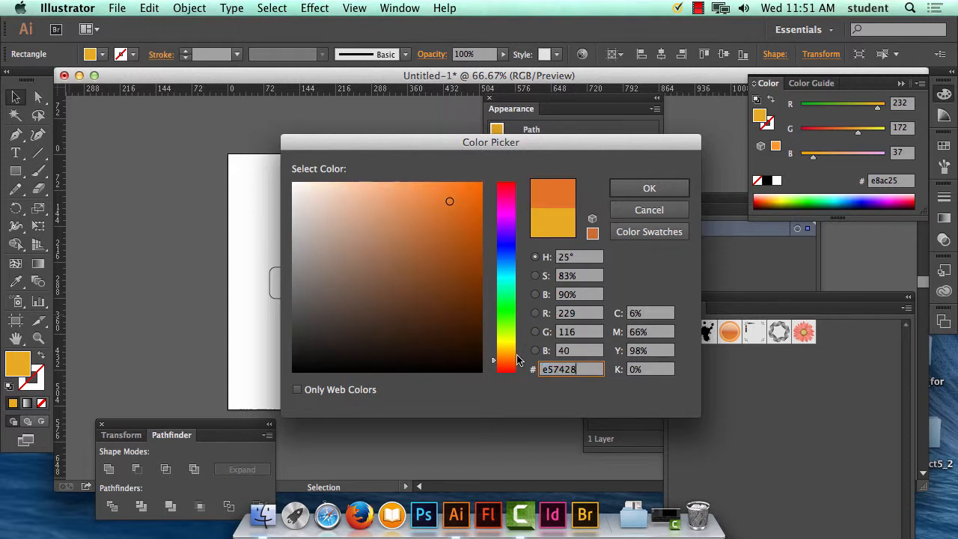
pyautogui.click(657, 190)
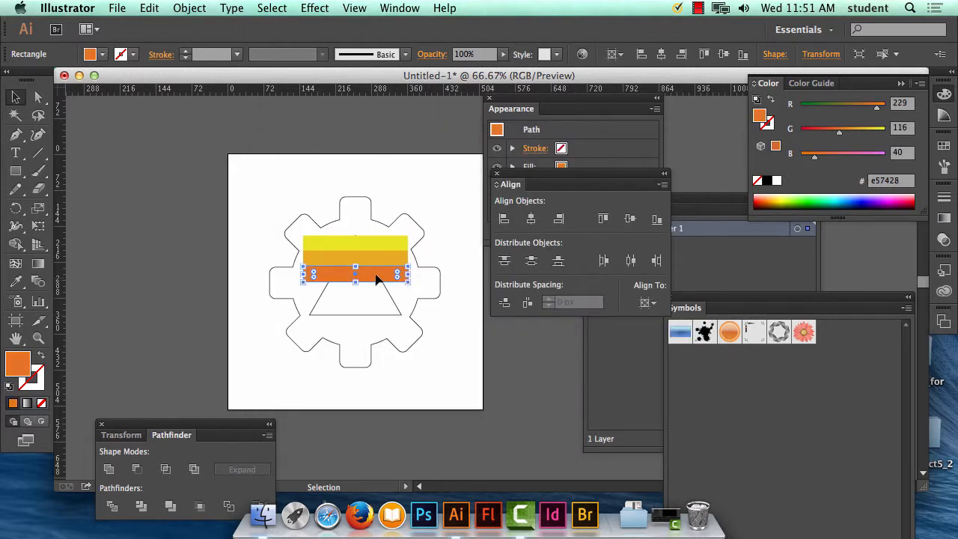
# Step: Duplicate the orange bar directly below itself and fill the copy with red-orange #e25429
pyautogui.moveTo(376, 279); pyautogui.dragTo(377, 292)
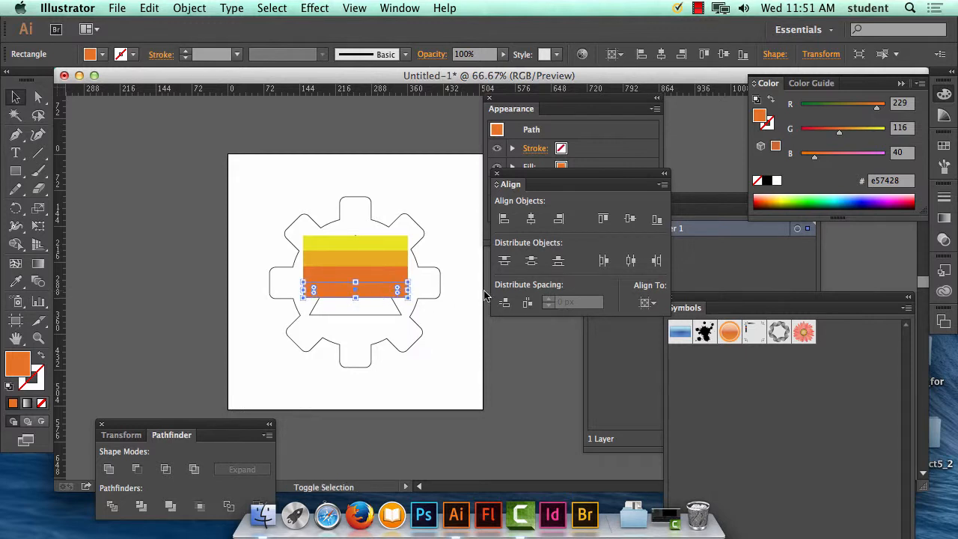
pyautogui.doubleClick(18, 364)
pyautogui.click(512, 366)
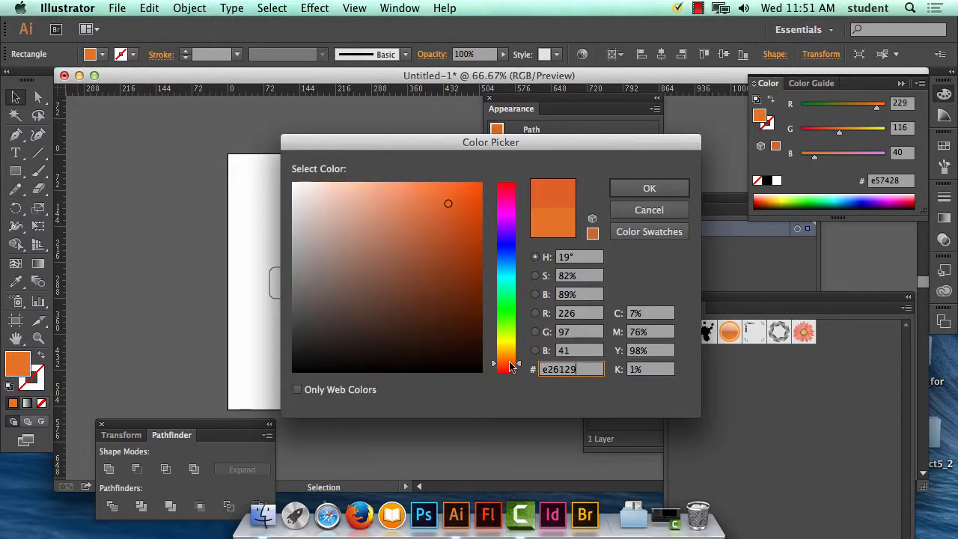
pyautogui.click(511, 365)
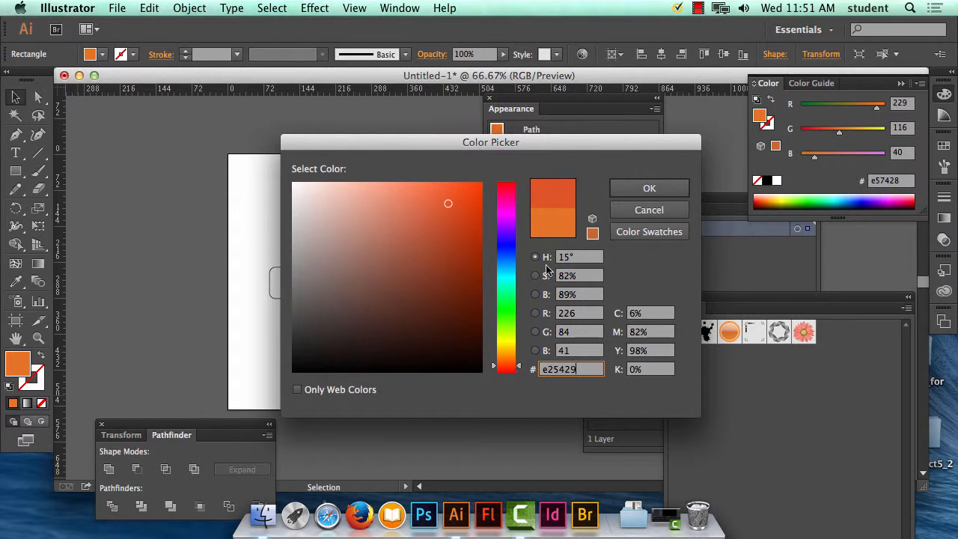
pyautogui.click(649, 188)
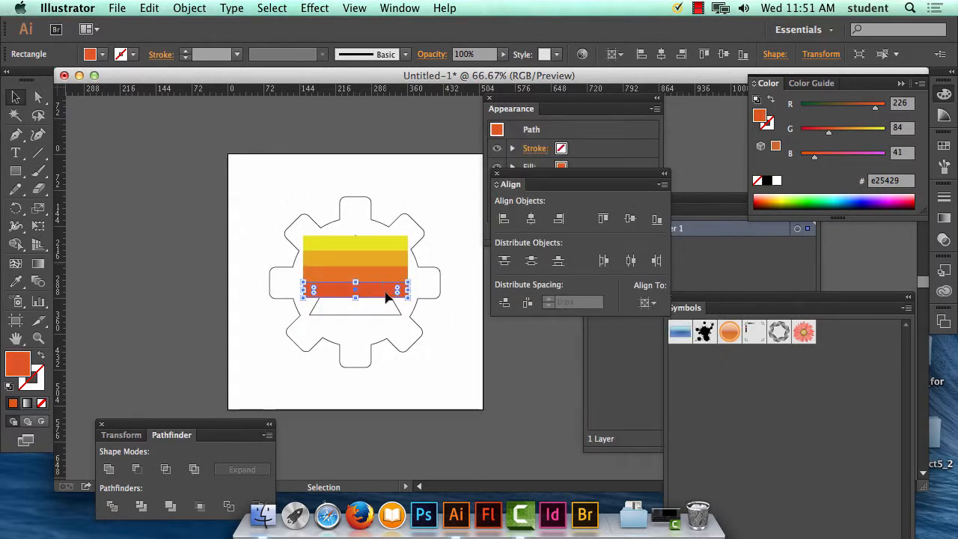
# Step: Duplicate the red-orange bar down to the triangle's base, fill the copy with red #e02f2b, and deselect it
pyautogui.moveTo(387, 294); pyautogui.dragTo(391, 307)
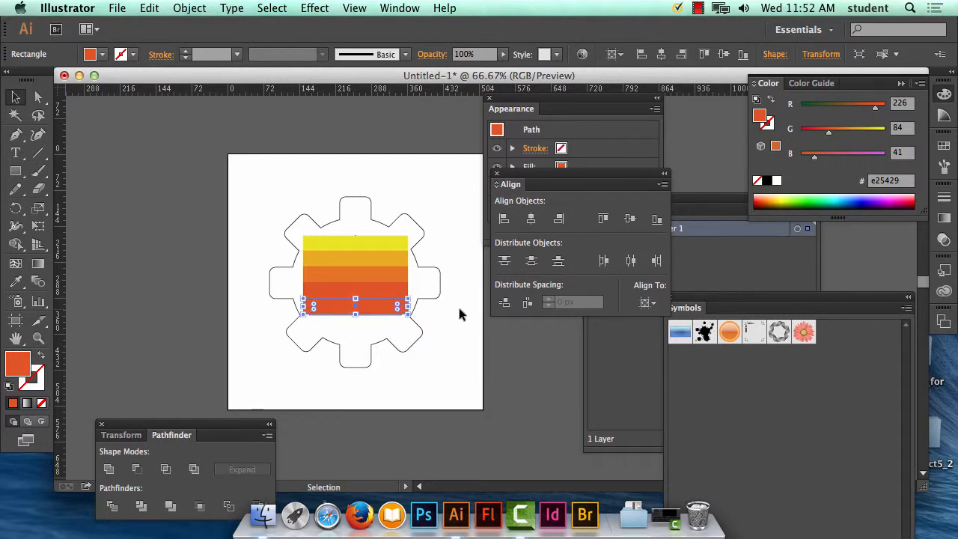
pyautogui.doubleClick(25, 365)
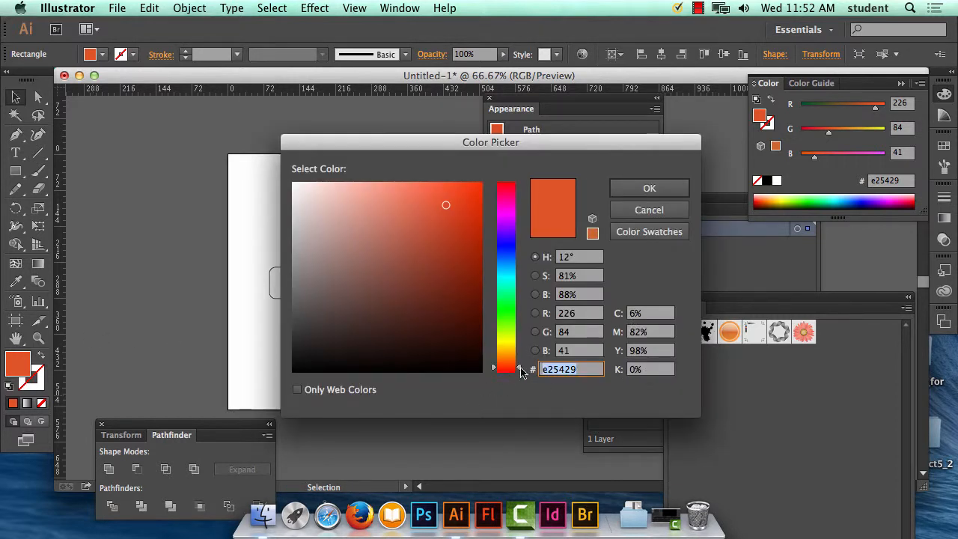
pyautogui.moveTo(518, 367); pyautogui.dragTo(516, 372)
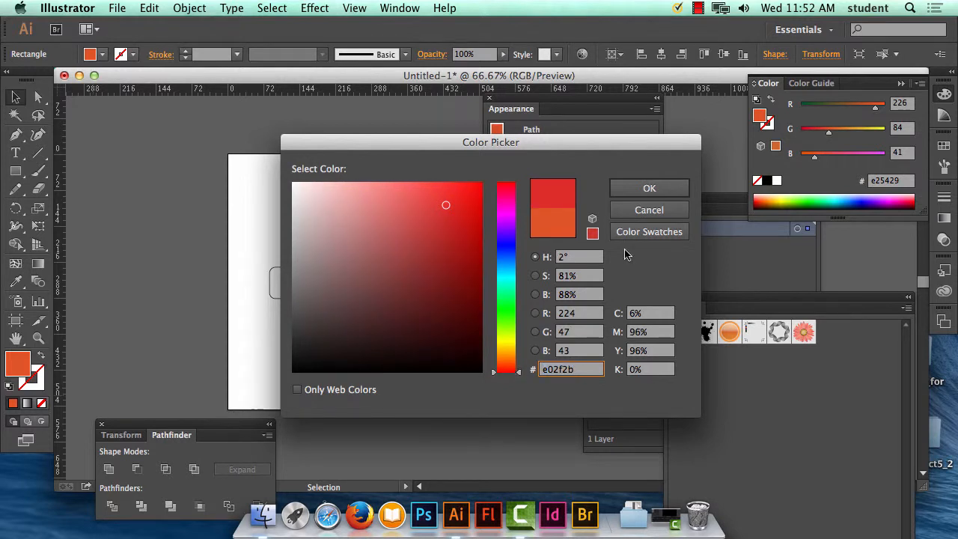
pyautogui.click(662, 188)
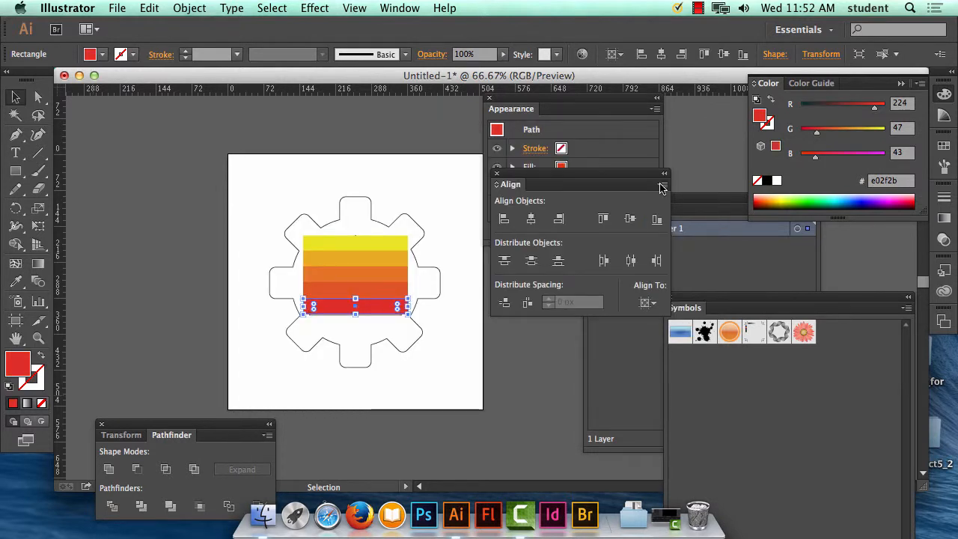
pyautogui.click(420, 186)
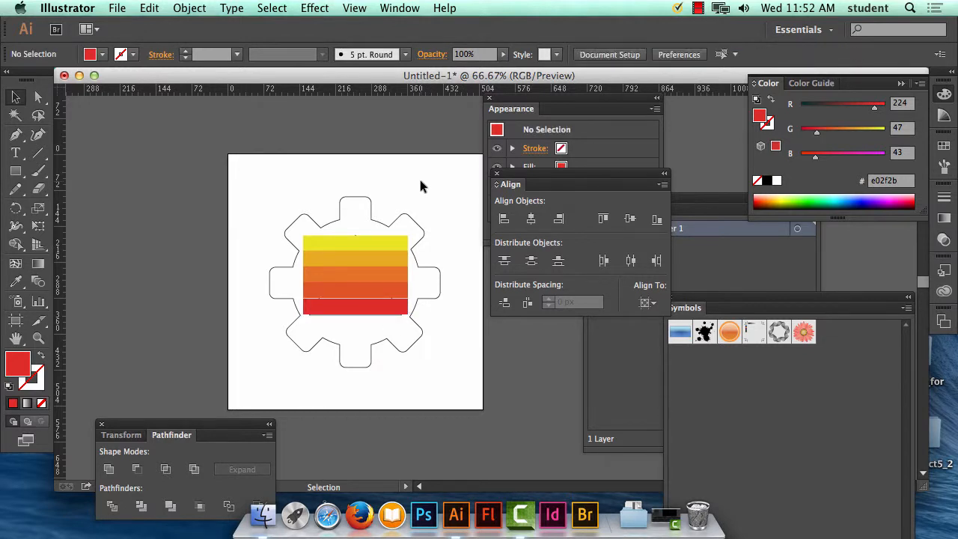
# Step: Nudge the red bar up by about 1 px to close the gap between it and the red-orange bar
pyautogui.press('super+equal')
pyautogui.press('super+equal')
pyautogui.press('super+equal')
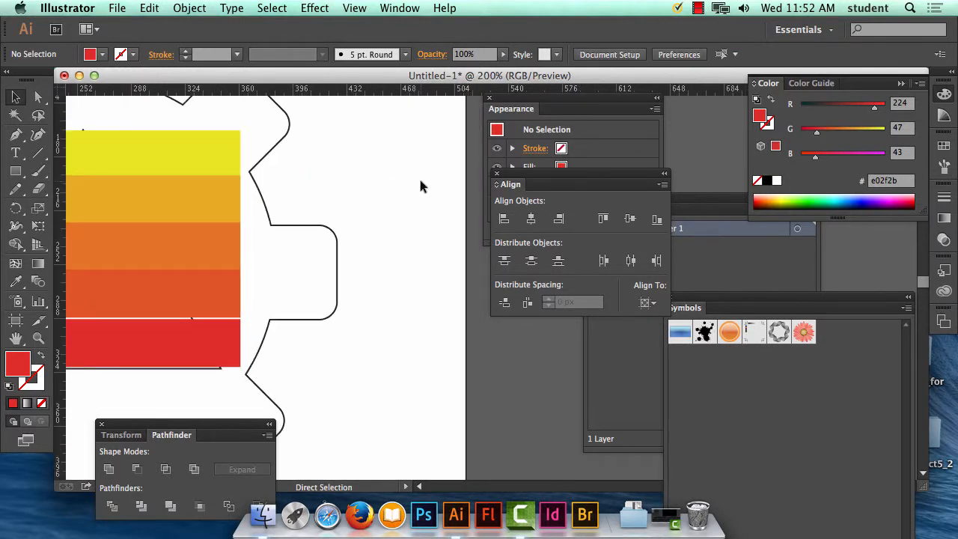
pyautogui.moveTo(379, 222); pyautogui.dragTo(573, 223)
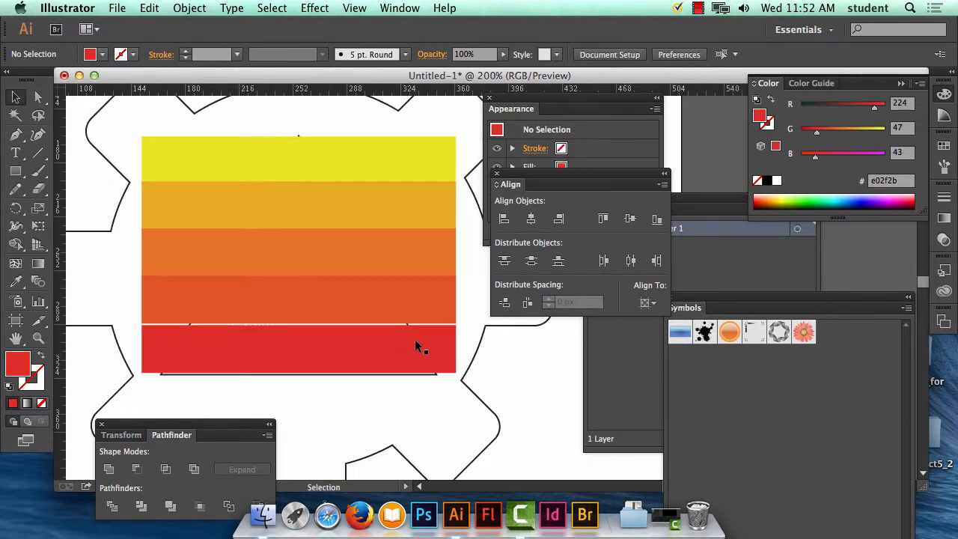
pyautogui.click(334, 355)
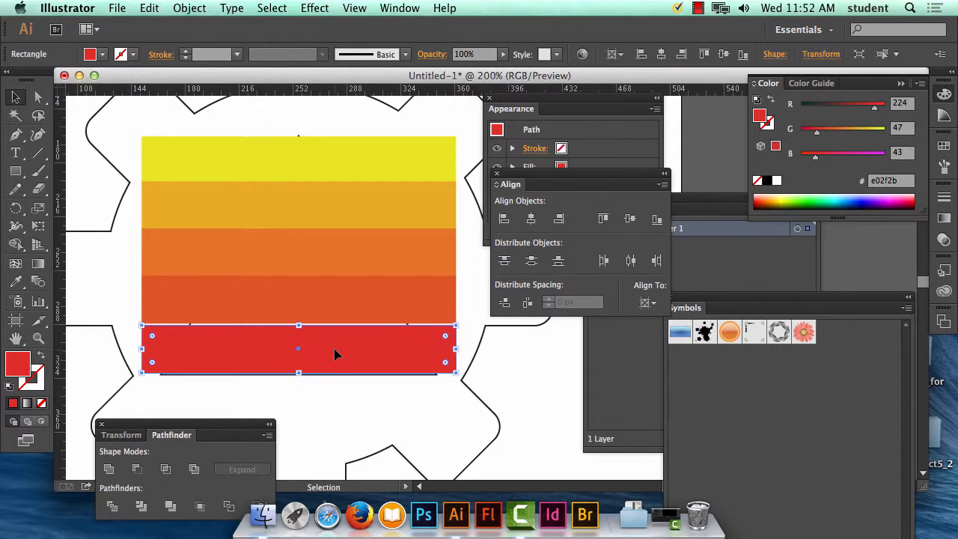
pyautogui.press('Up')
pyautogui.press('Up')
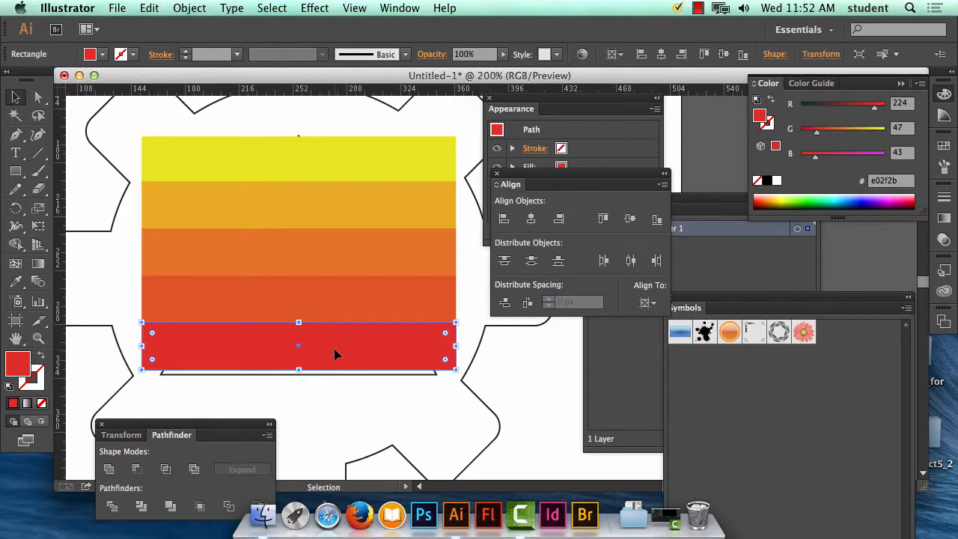
pyautogui.press('Down')
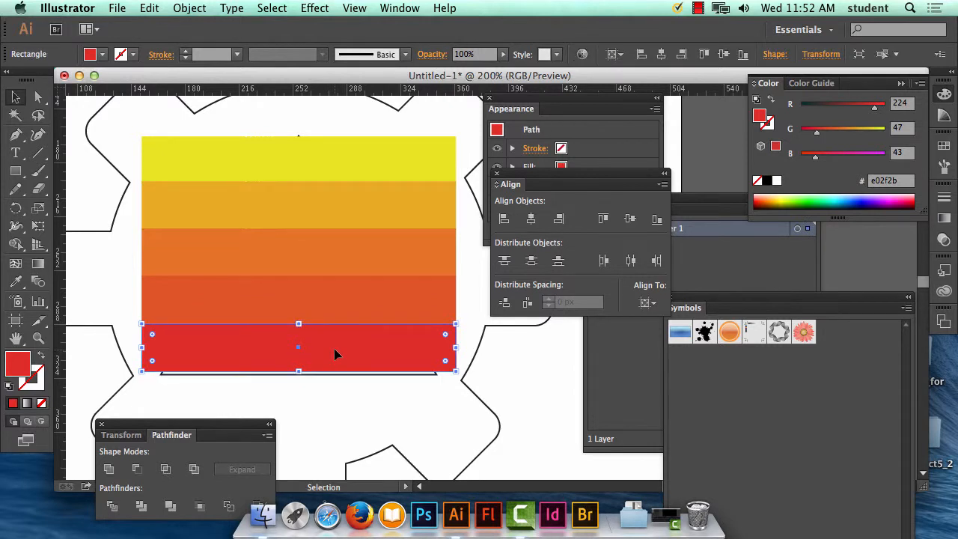
pyautogui.keyDown('shift'); pyautogui.click(309, 151); pyautogui.keyUp('shift')
pyautogui.keyDown('shift'); pyautogui.click(315, 197); pyautogui.keyUp('shift')
pyautogui.keyDown('shift'); pyautogui.click(320, 249); pyautogui.keyUp('shift')
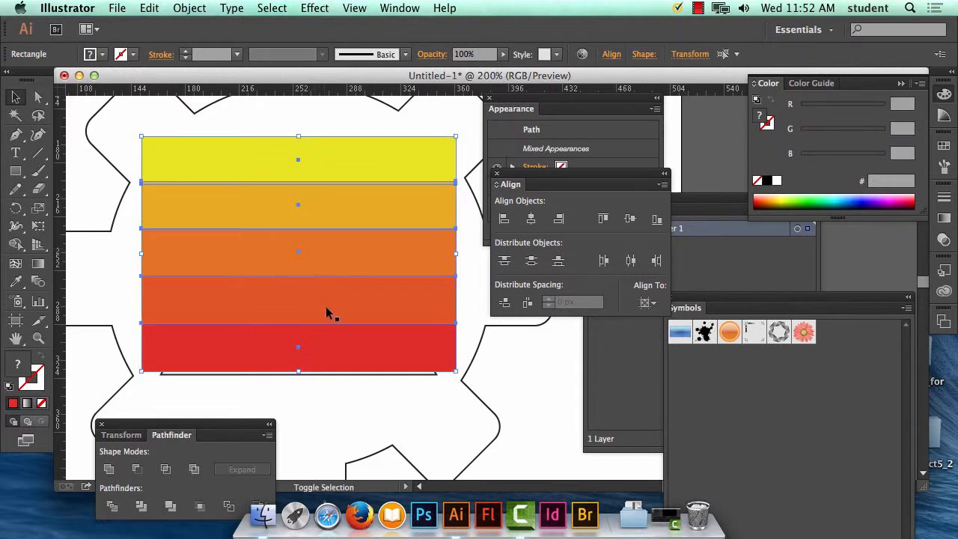
pyautogui.keyDown('shift'); pyautogui.click(329, 309); pyautogui.keyUp('shift')
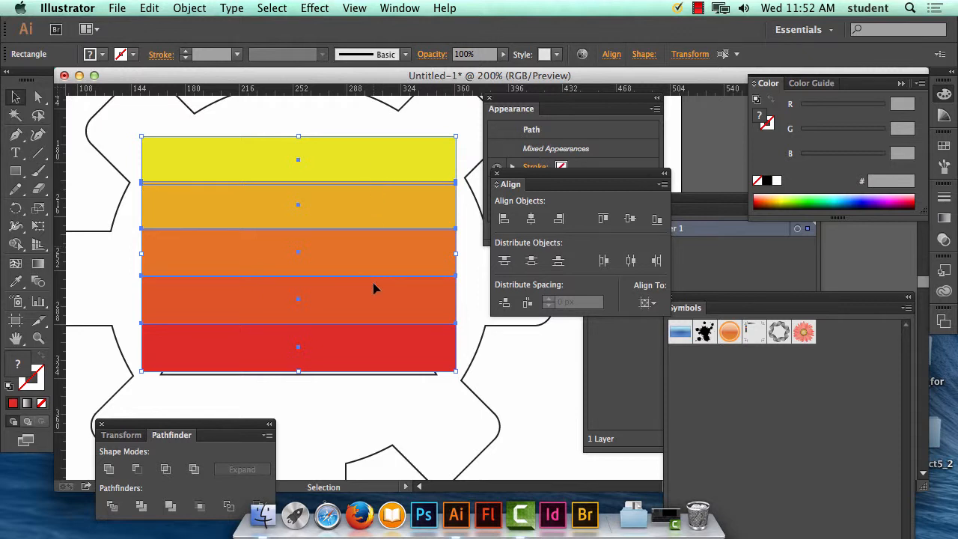
pyautogui.click(375, 350)
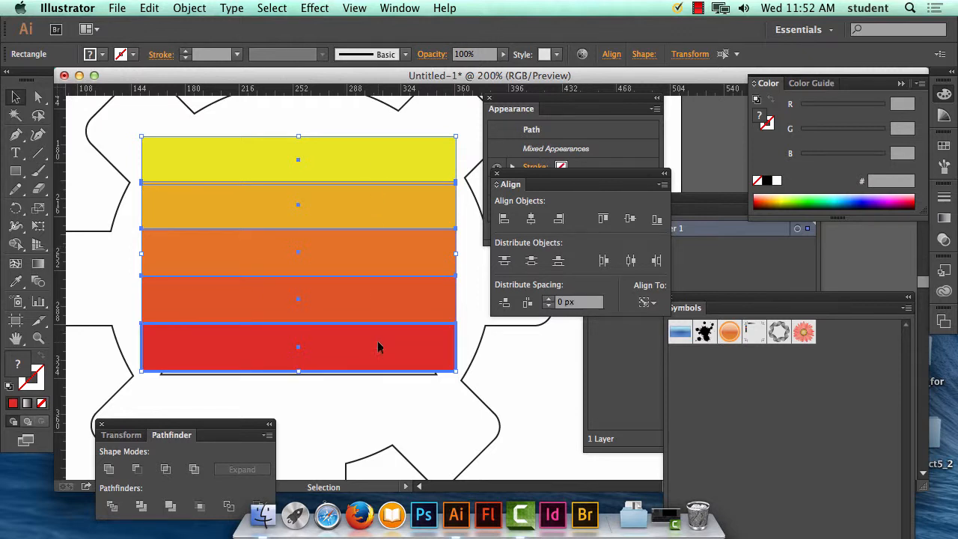
pyautogui.click(378, 342)
pyautogui.click(381, 352)
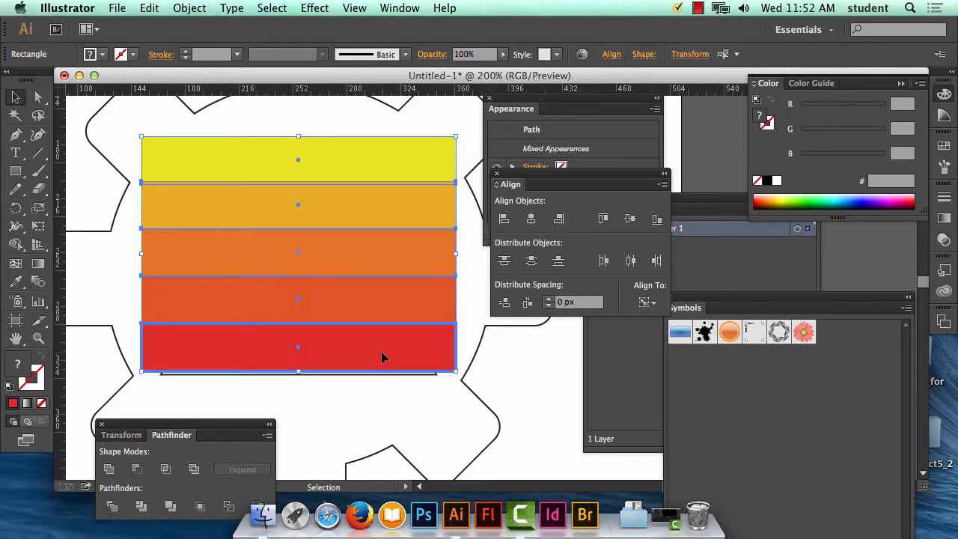
pyautogui.click(383, 401)
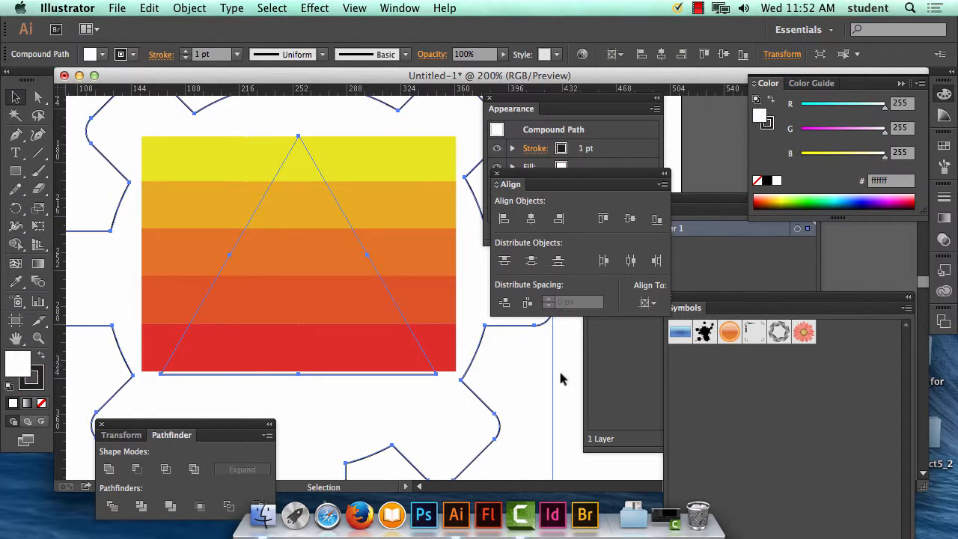
# Step: Nudge only the red bar down by about 2 px so it reaches the triangle's bottom edge
pyautogui.click(386, 352)
pyautogui.press('Down')
pyautogui.press('Down')
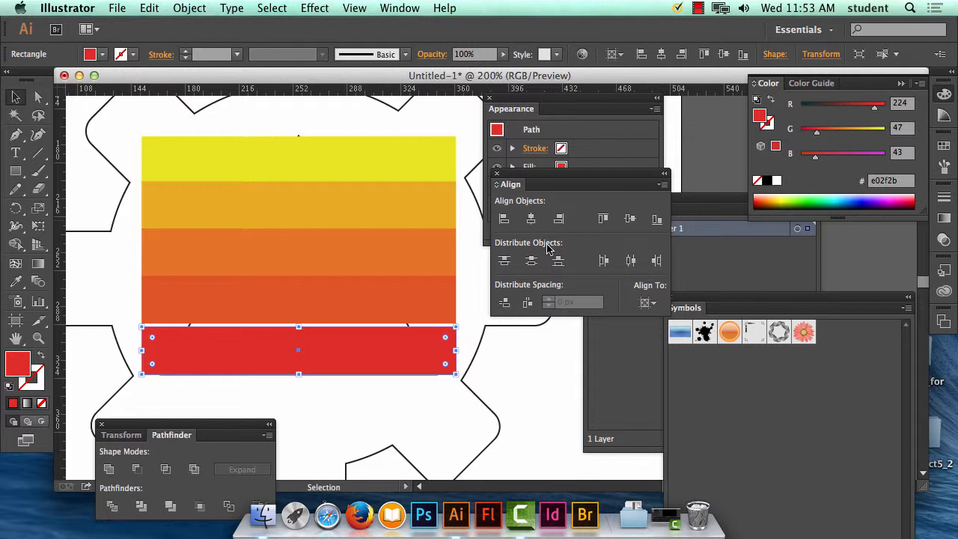
# Step: Select all five colour bars and try distributing their vertical centres relative to the artboard
pyautogui.keyDown('shift'); pyautogui.click(437, 164); pyautogui.keyUp('shift')
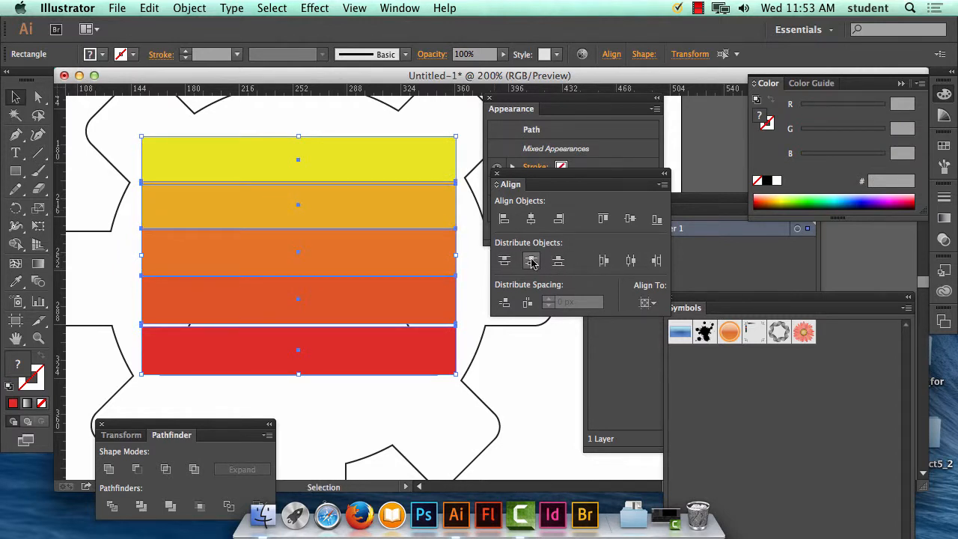
pyautogui.click(531, 260)
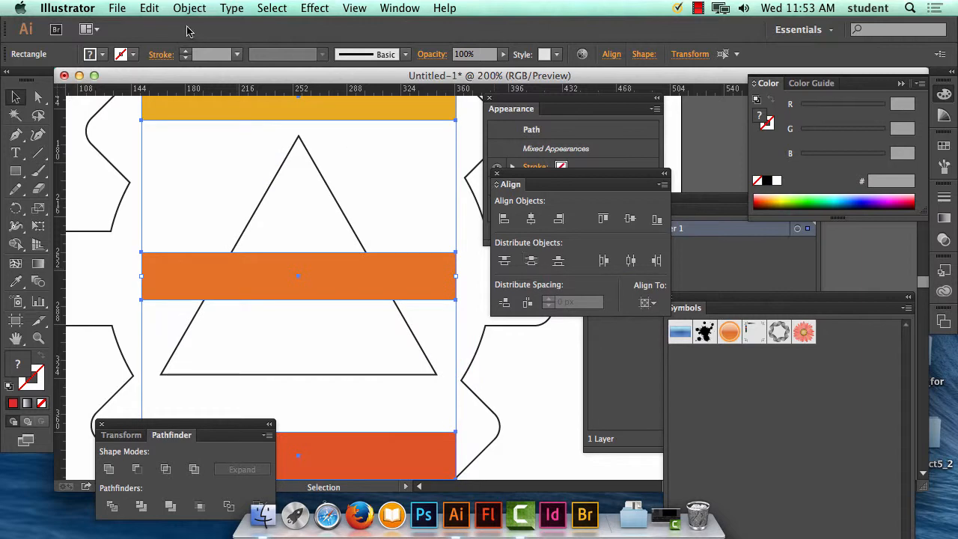
pyautogui.click(149, 7)
pyautogui.click(152, 28)
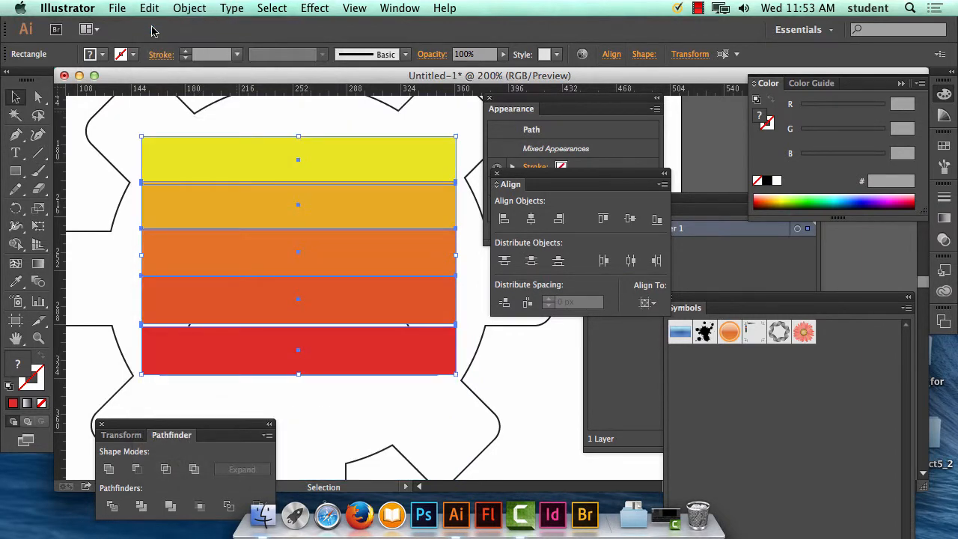
# Step: Distribute the five colour bars evenly by their vertical centres, aligned to the selection, and deselect them
pyautogui.click(651, 303)
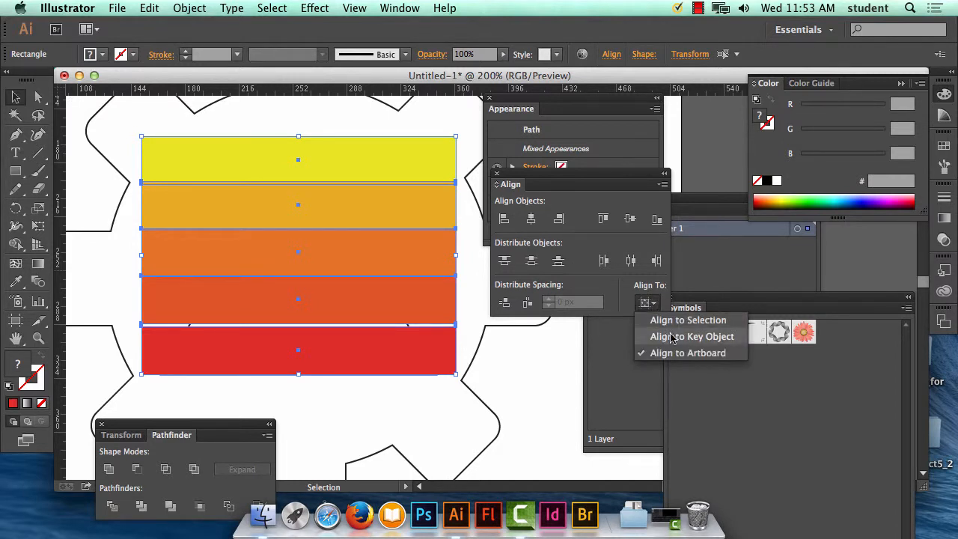
pyautogui.click(669, 320)
pyautogui.click(648, 302)
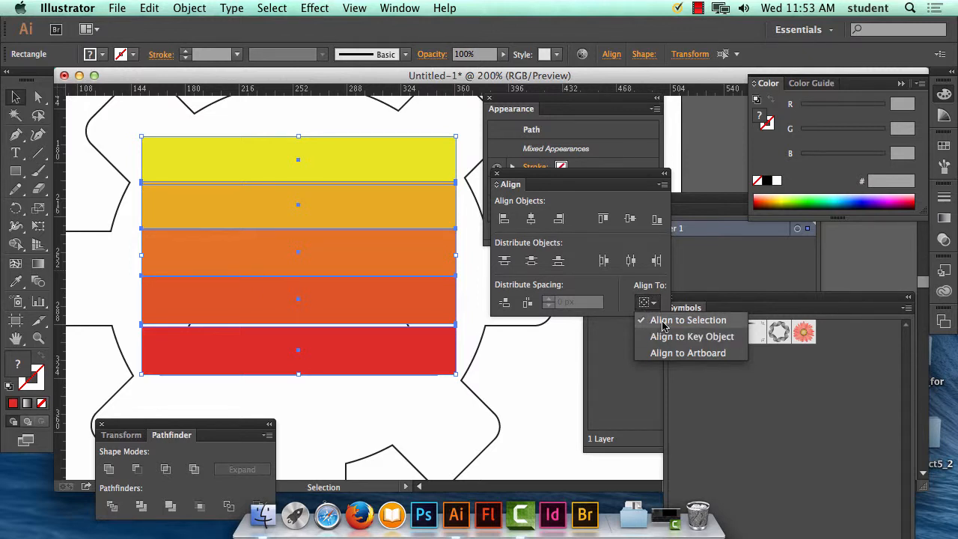
pyautogui.click(663, 324)
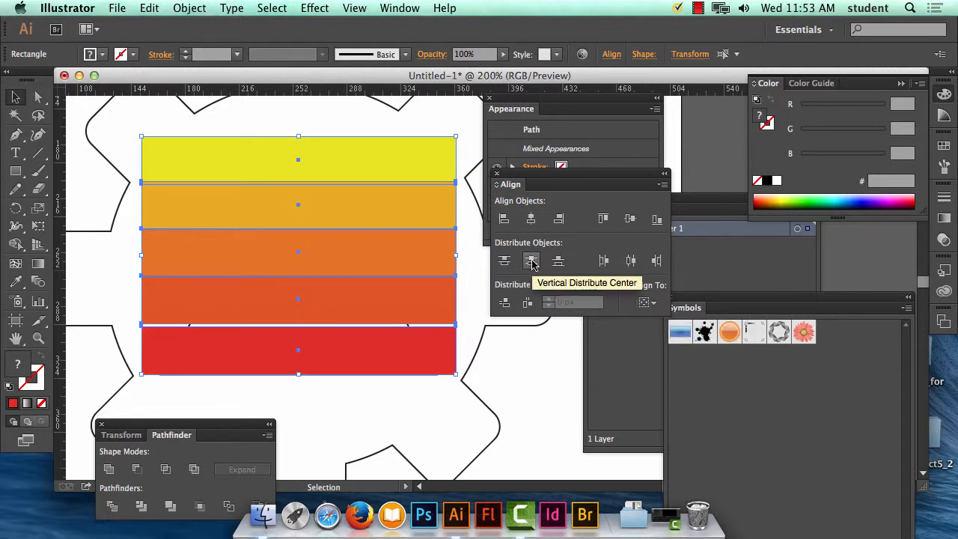
pyautogui.click(532, 261)
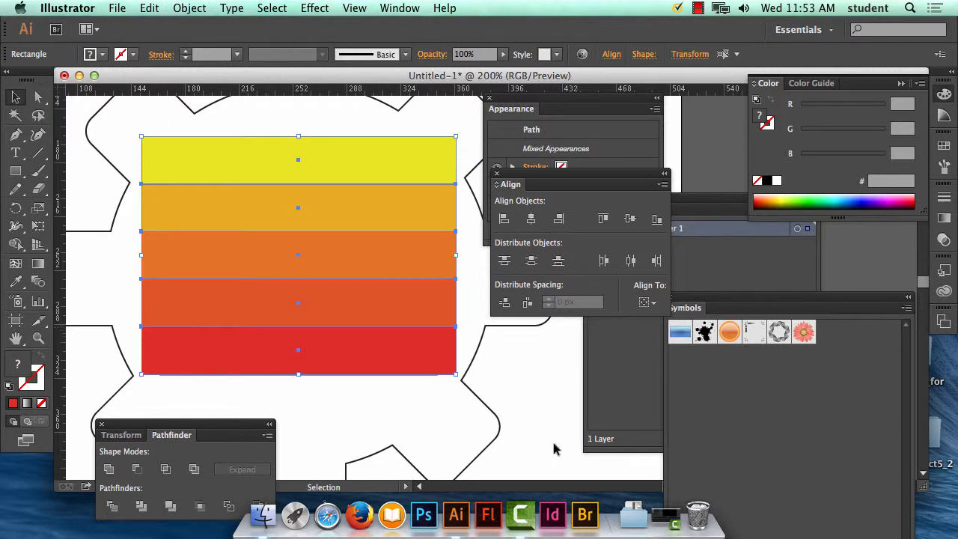
pyautogui.click(530, 395)
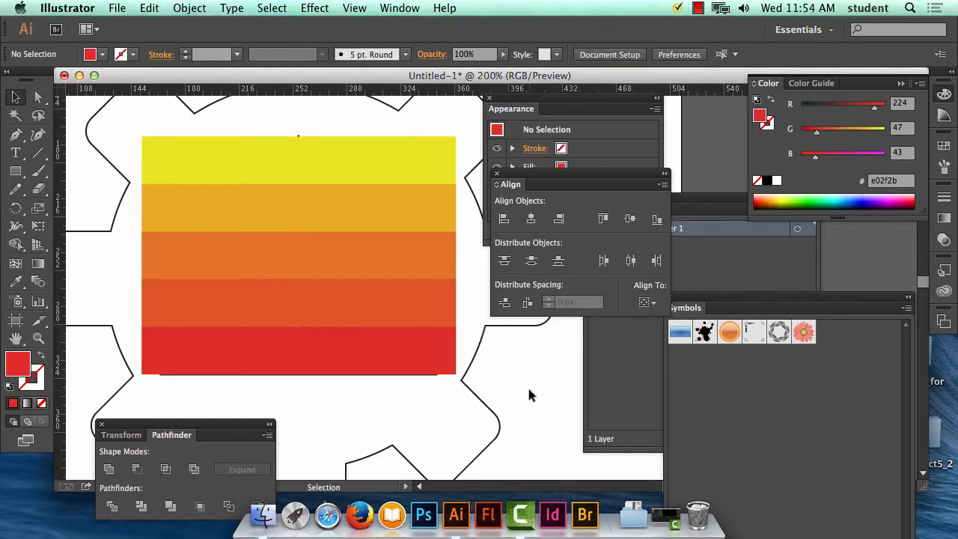
# Step: Send all five colour bars to the back, behind the gear with the triangular cut-out, and deselect them
pyautogui.press('super+minus')
pyautogui.press('super+minus')
pyautogui.press('super+minus')
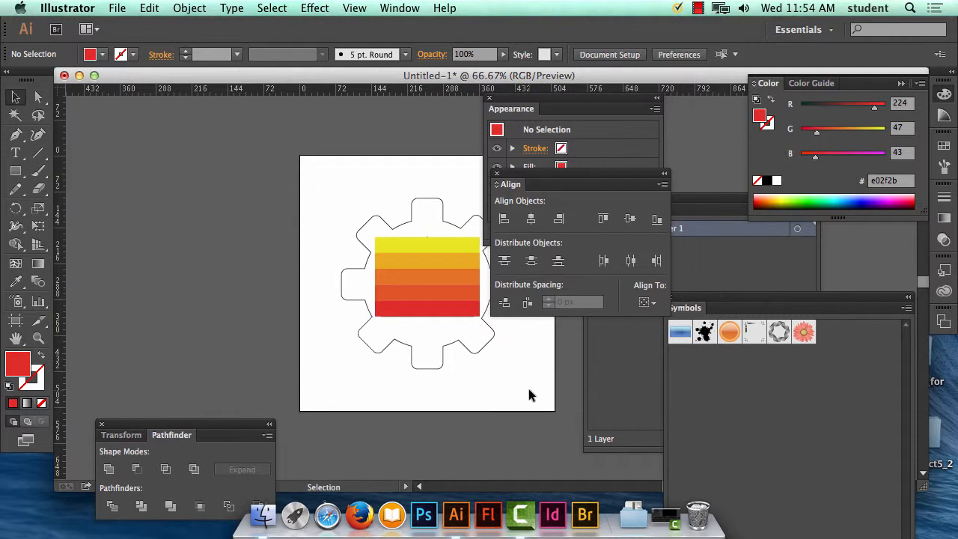
pyautogui.moveTo(439, 274); pyautogui.dragTo(319, 265)
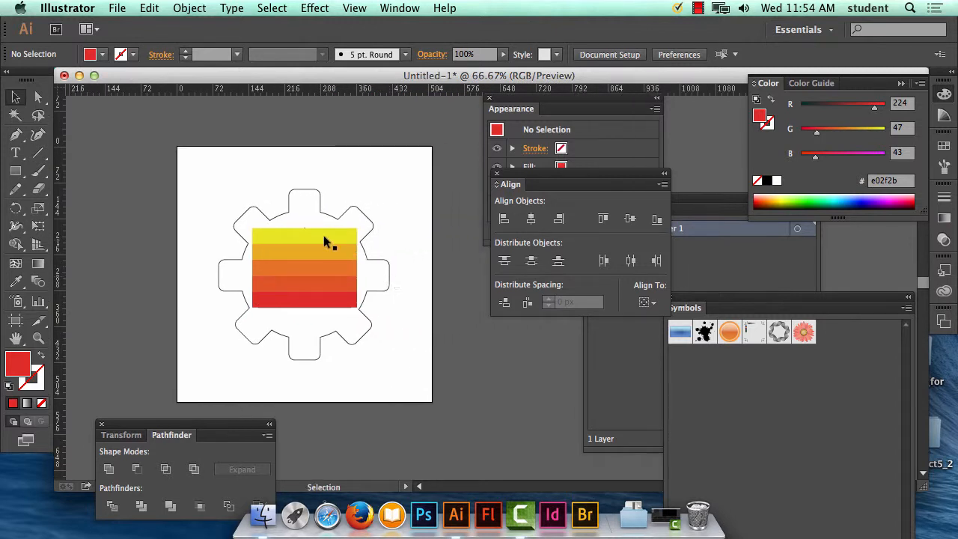
pyautogui.click(327, 242)
pyautogui.keyDown('shift'); pyautogui.click(324, 252); pyautogui.keyUp('shift')
pyautogui.keyDown('shift'); pyautogui.click(324, 268); pyautogui.keyUp('shift')
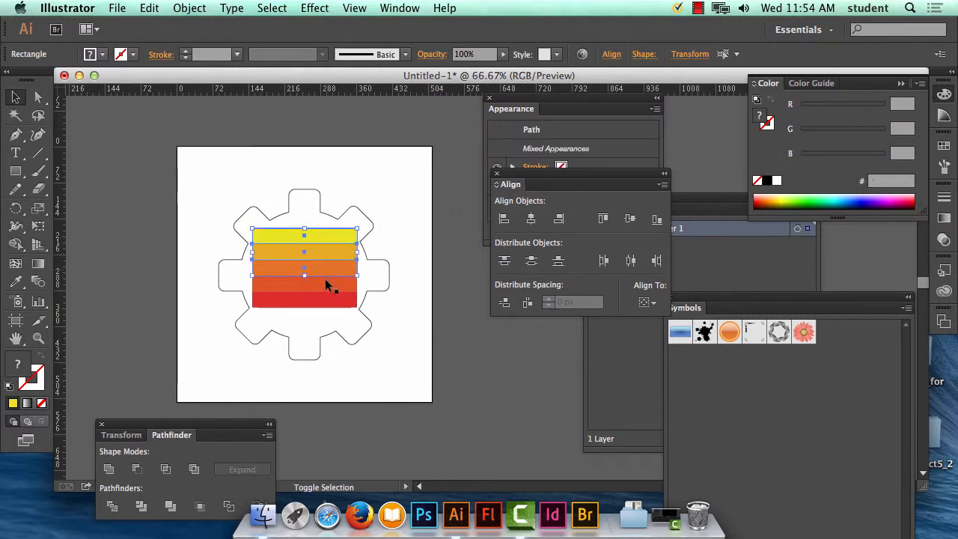
pyautogui.keyDown('shift'); pyautogui.click(325, 281); pyautogui.keyUp('shift')
pyautogui.keyDown('shift'); pyautogui.click(330, 302); pyautogui.keyUp('shift')
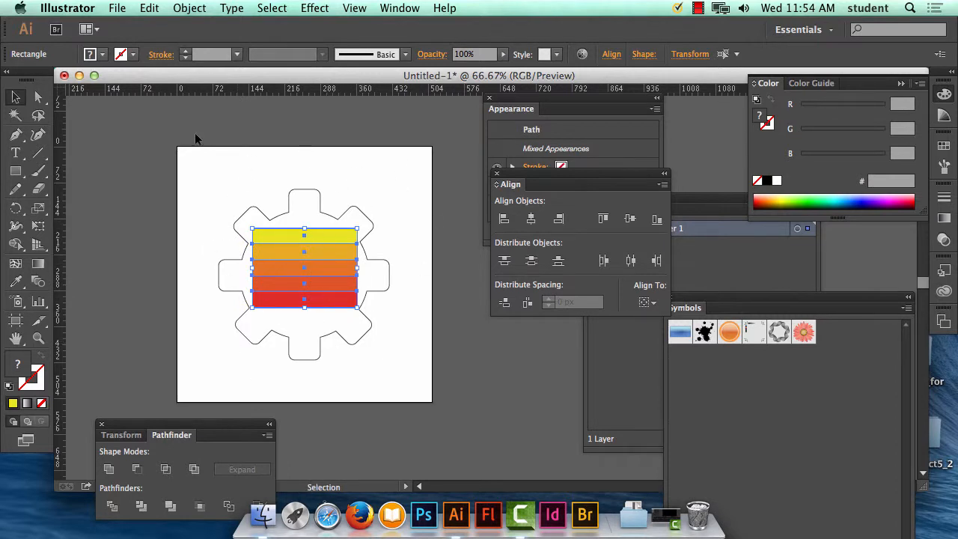
pyautogui.click(189, 6)
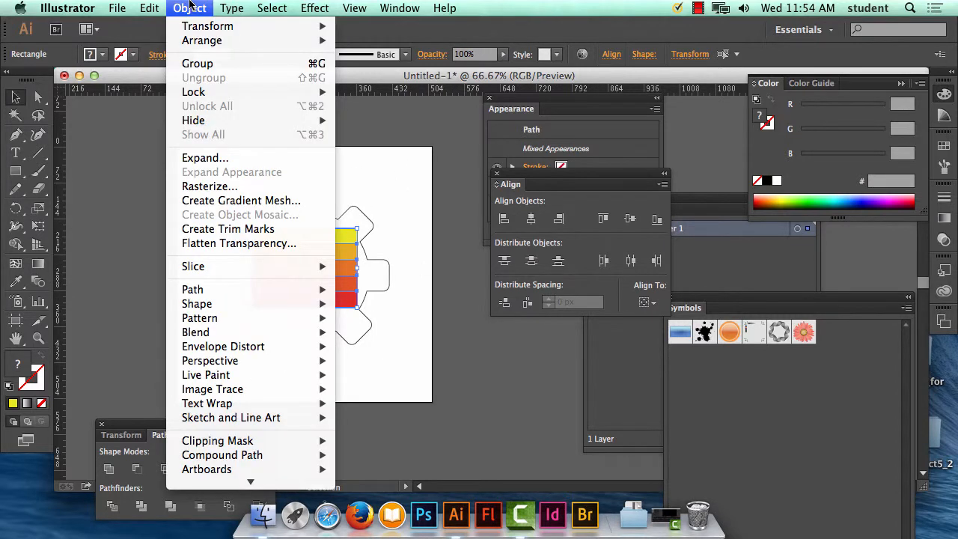
pyautogui.moveTo(193, 48)
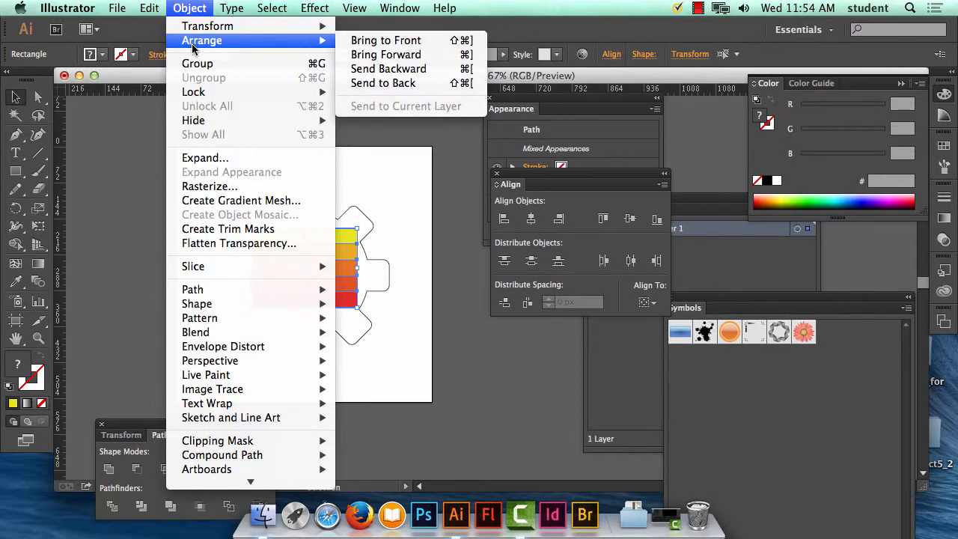
pyautogui.click(404, 83)
pyautogui.click(400, 191)
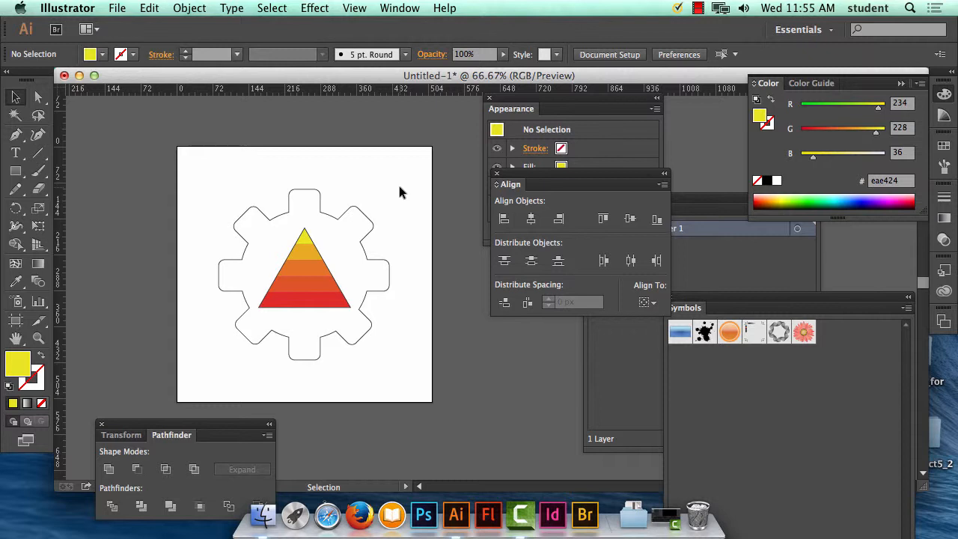
# Step: Draw a rectangle covering the whole artboard and fill it with the default white-to-black linear gradient
pyautogui.click(15, 171)
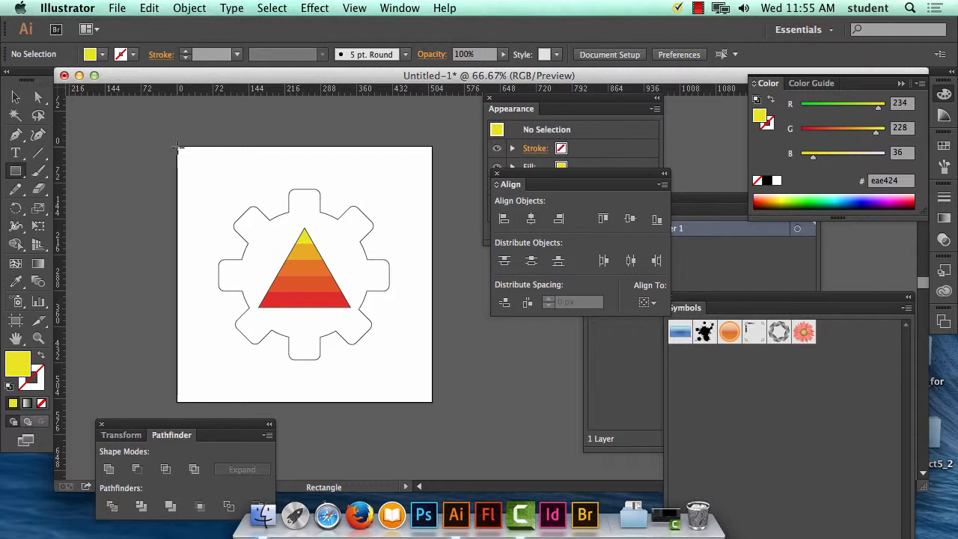
pyautogui.moveTo(178, 147); pyautogui.dragTo(432, 403)
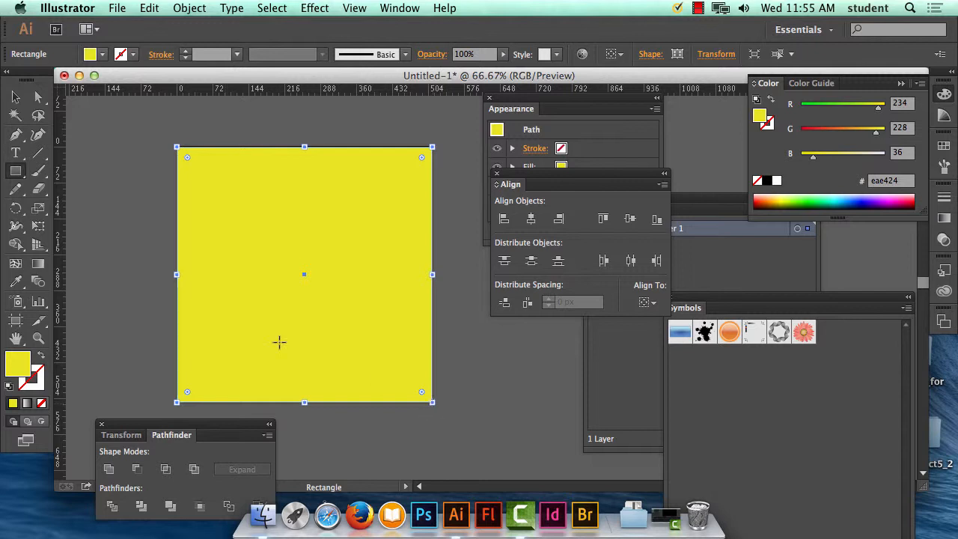
pyautogui.click(39, 267)
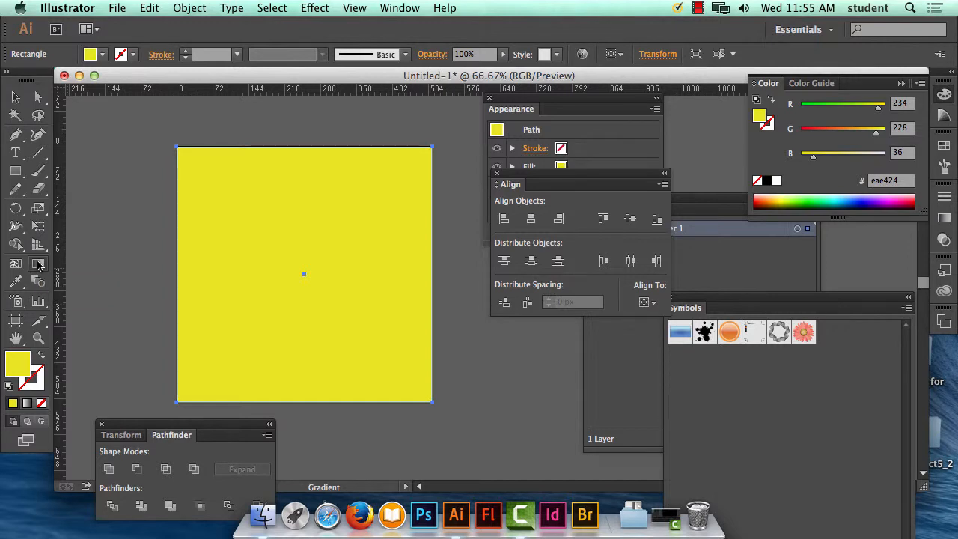
pyautogui.click(401, 8)
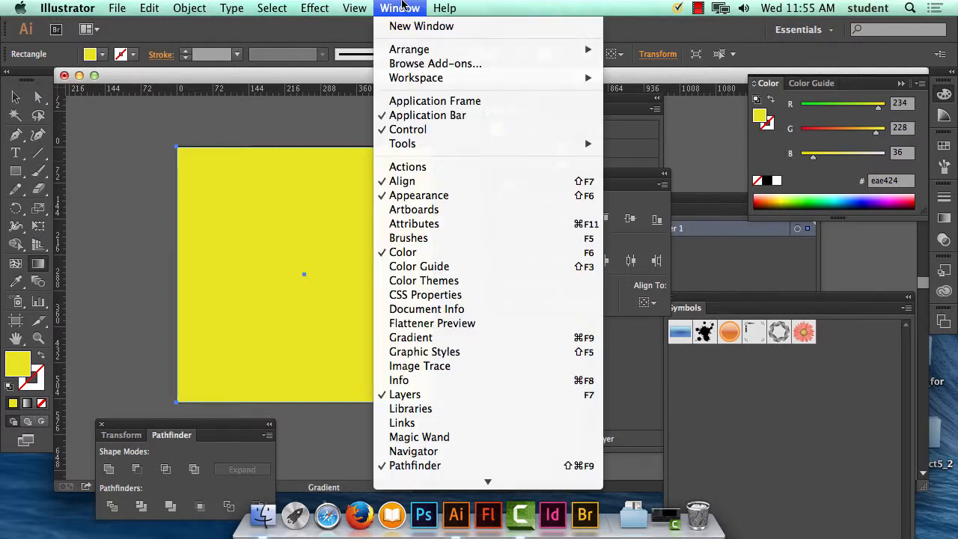
pyautogui.click(440, 337)
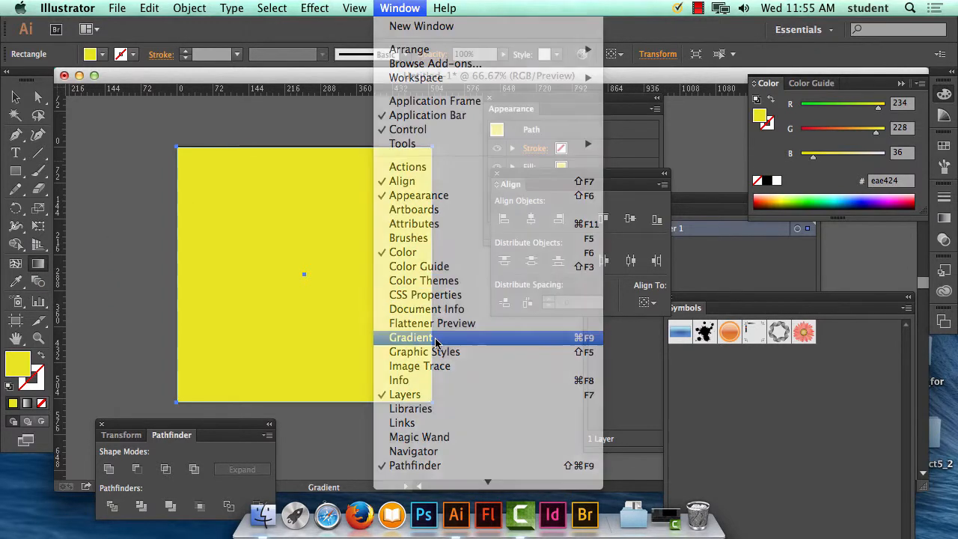
pyautogui.moveTo(800, 187)
pyautogui.mouseDown()
pyautogui.moveTo(724, 160)
pyautogui.moveTo(164, 116)
pyautogui.moveTo(468, 189)
pyautogui.moveTo(465, 216)
pyautogui.mouseUp()
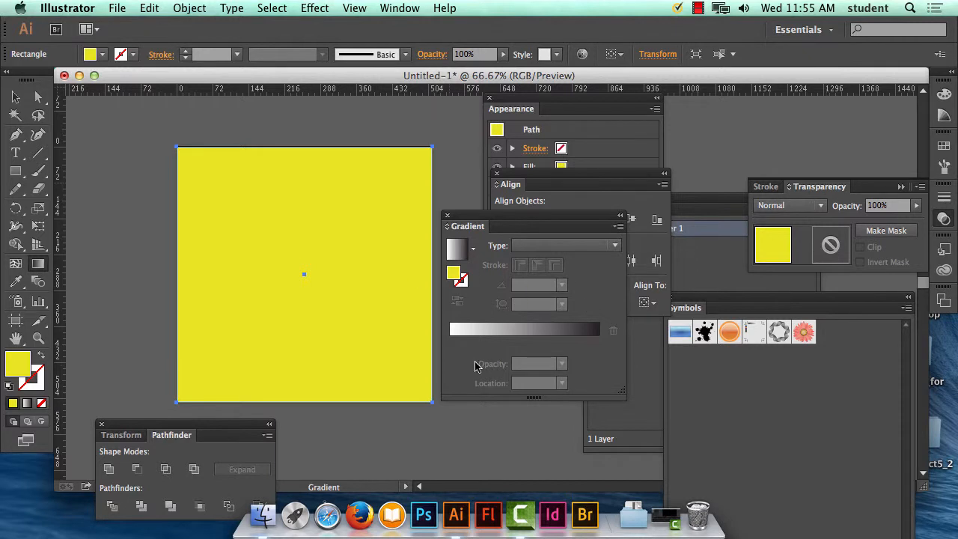
pyautogui.click(455, 342)
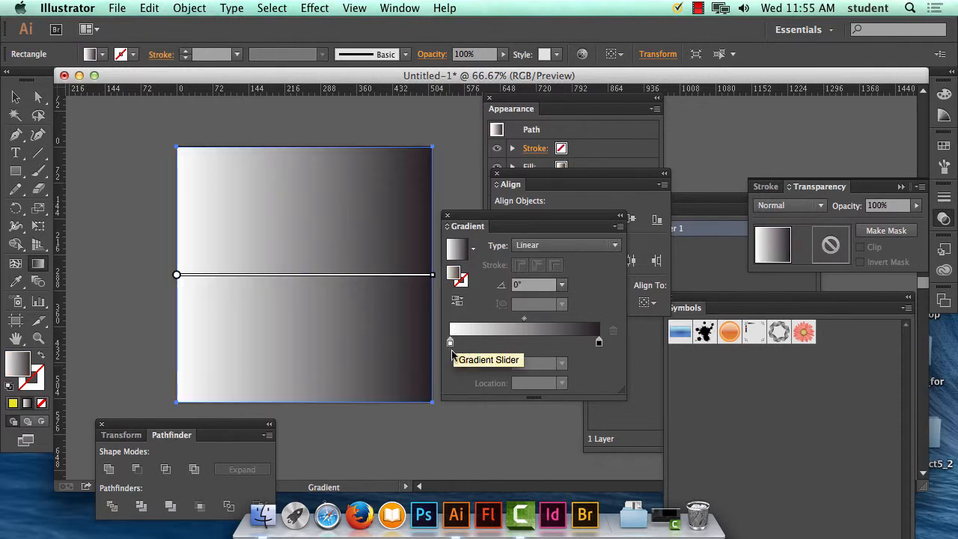
# Step: Add a yellow stop to the background rectangle's gradient and move it to about 44% location
pyautogui.click(450, 344)
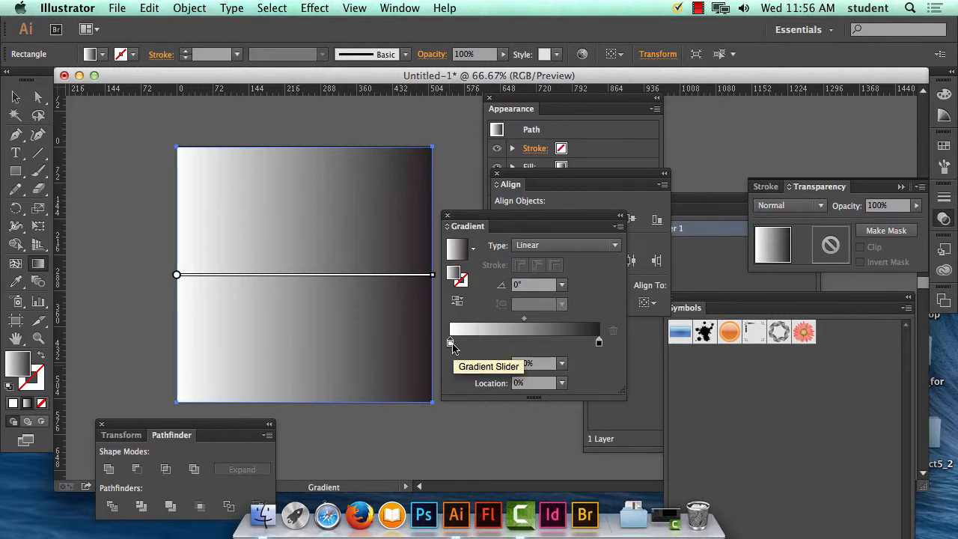
pyautogui.doubleClick(454, 343)
pyautogui.click(560, 193)
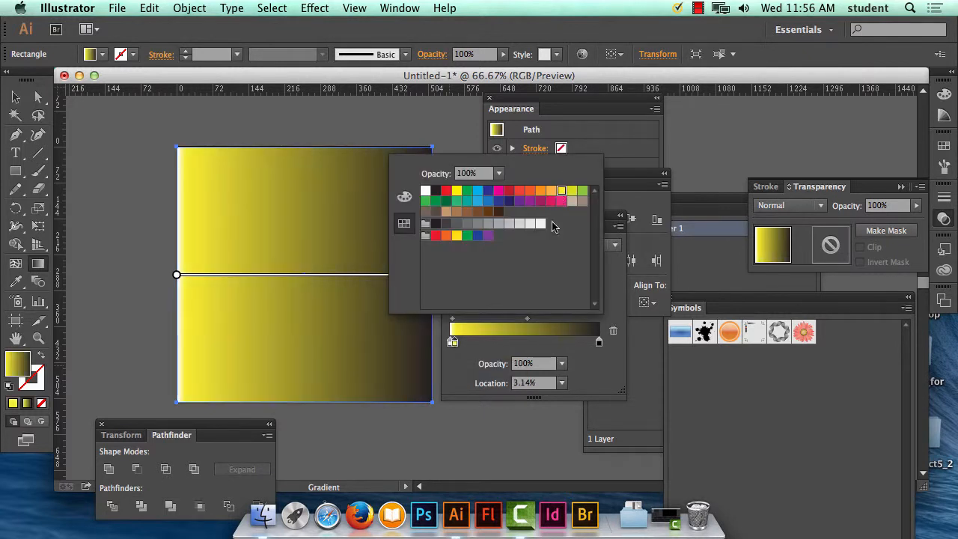
pyautogui.click(453, 342)
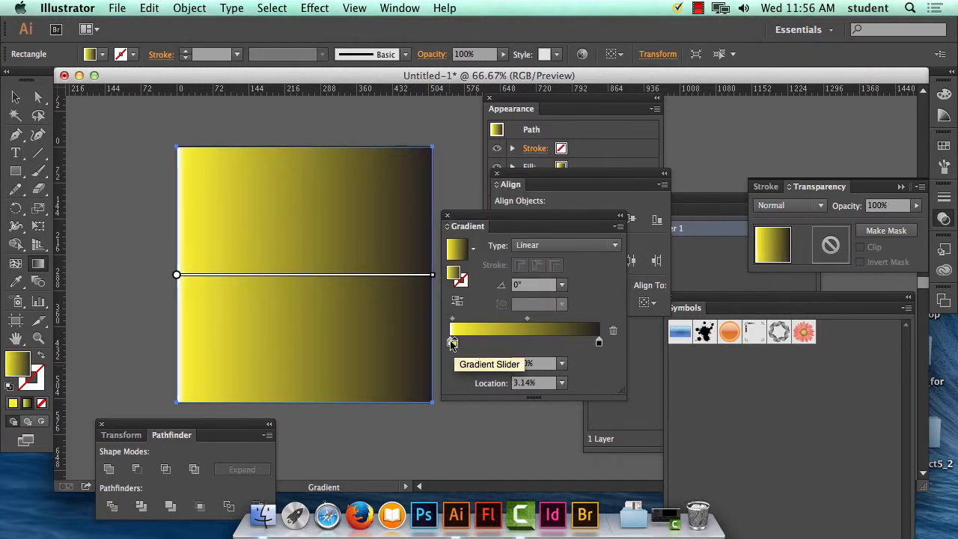
pyautogui.moveTo(453, 342); pyautogui.dragTo(517, 343)
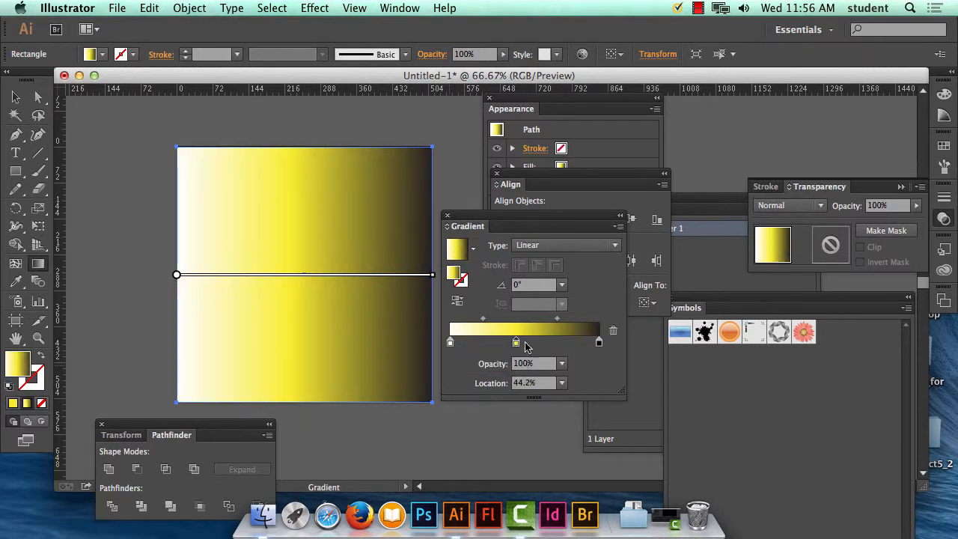
# Step: Recolour the gradient's black end stop, trying pink and purple swatches and settling on dark navy
pyautogui.click(599, 342)
pyautogui.doubleClick(599, 342)
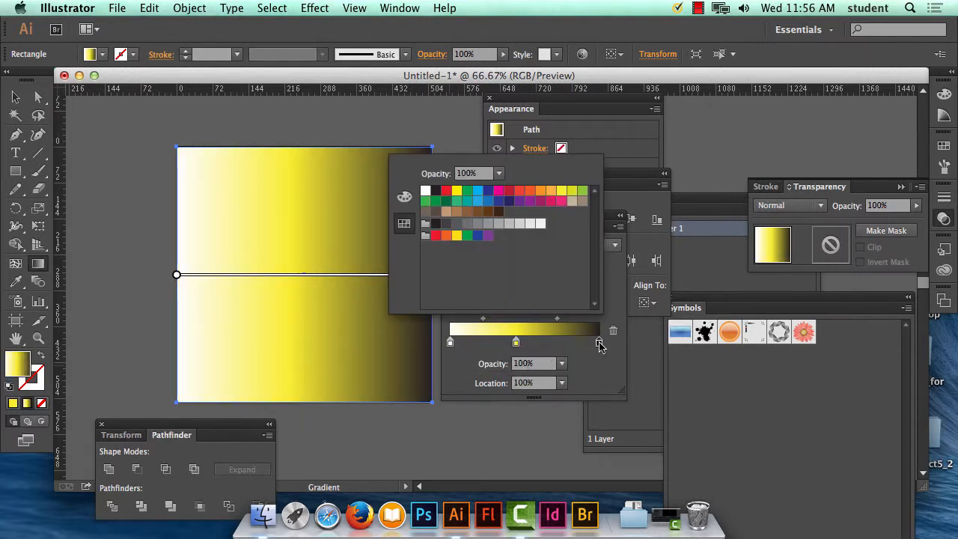
pyautogui.click(561, 202)
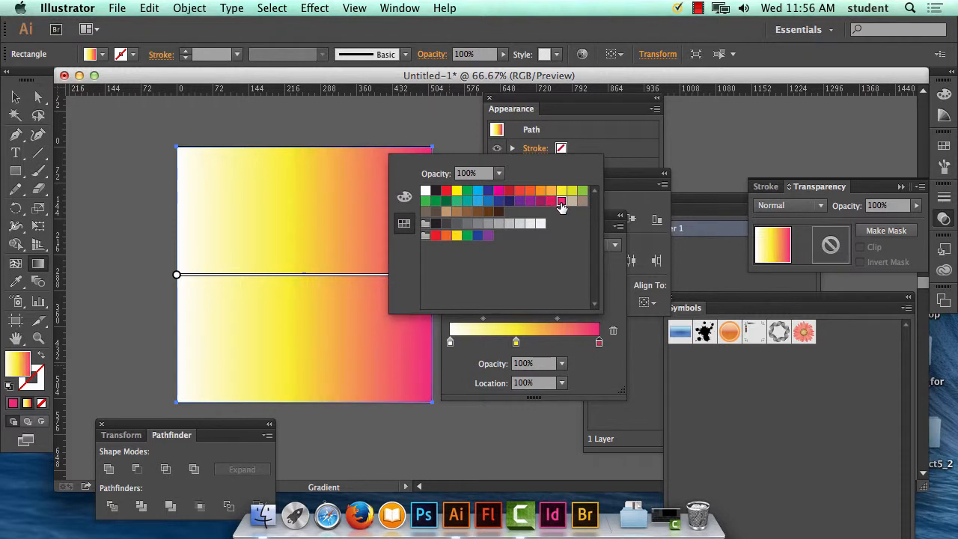
pyautogui.click(551, 202)
pyautogui.click(542, 201)
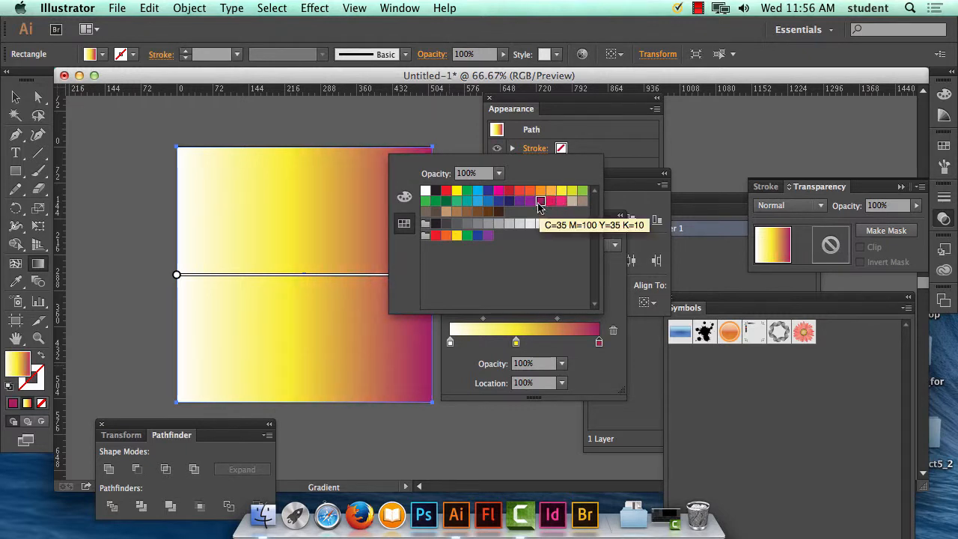
pyautogui.click(520, 201)
pyautogui.click(509, 201)
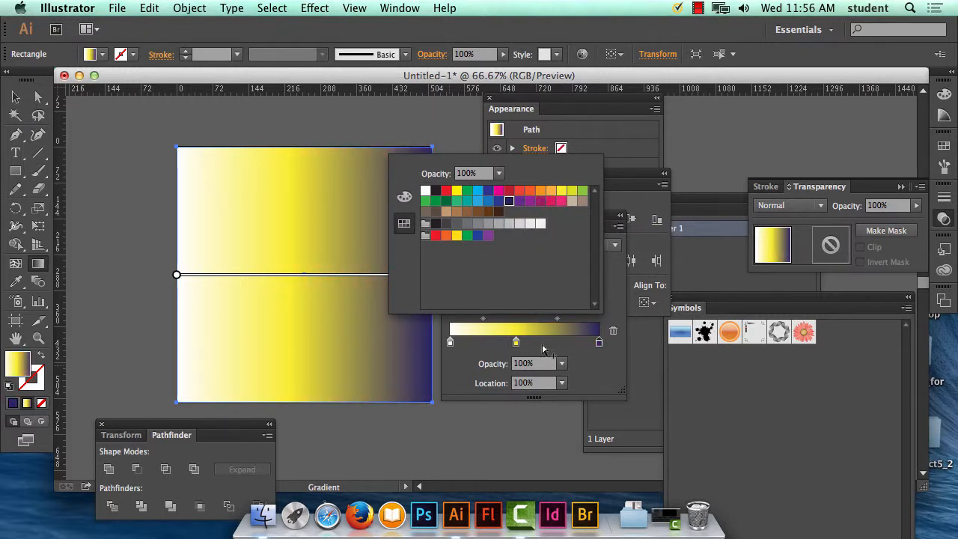
# Step: Change the gradient's middle stop from yellow to the light blue swatch
pyautogui.doubleClick(515, 342)
pyautogui.click(478, 201)
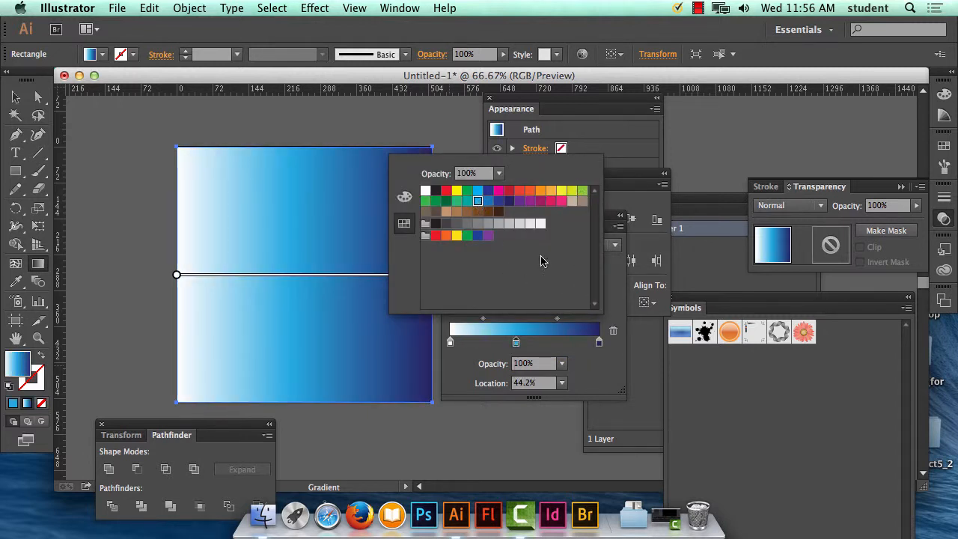
pyautogui.click(618, 291)
# Step: Make the background gradient radial and enlarge its radius until the gradient circle reaches beyond the rectangle's corners
pyautogui.click(575, 248)
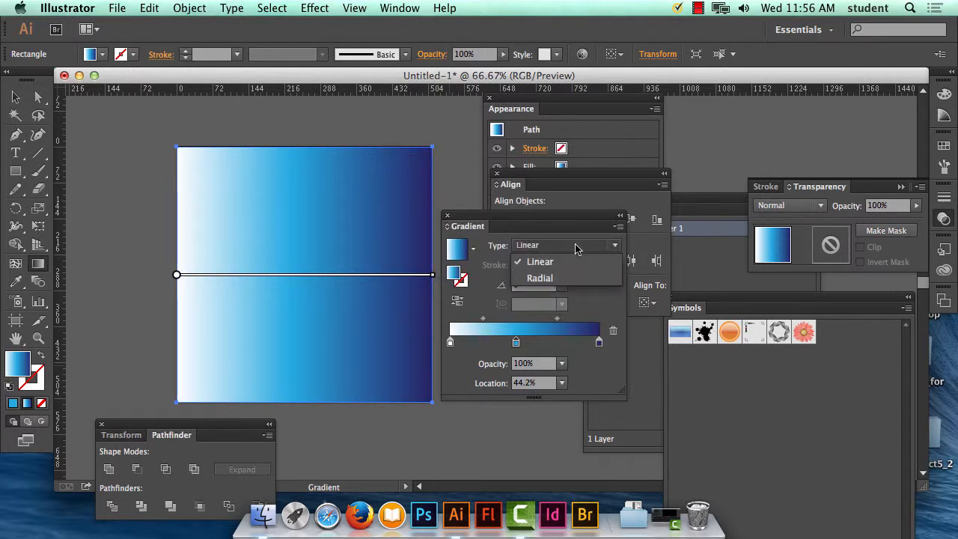
pyautogui.click(575, 280)
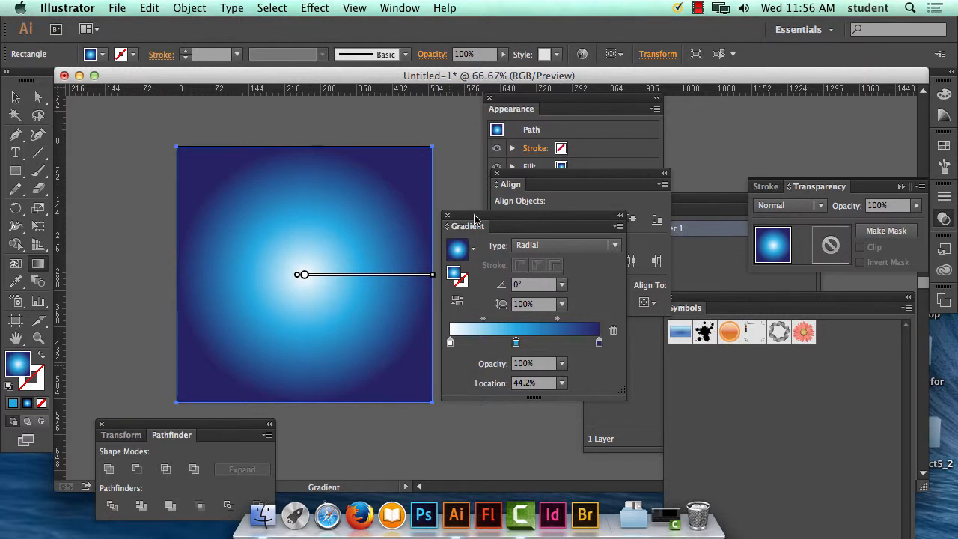
pyautogui.moveTo(476, 220)
pyautogui.mouseDown()
pyautogui.moveTo(641, 226)
pyautogui.moveTo(600, 228)
pyautogui.moveTo(600, 256)
pyautogui.mouseUp()
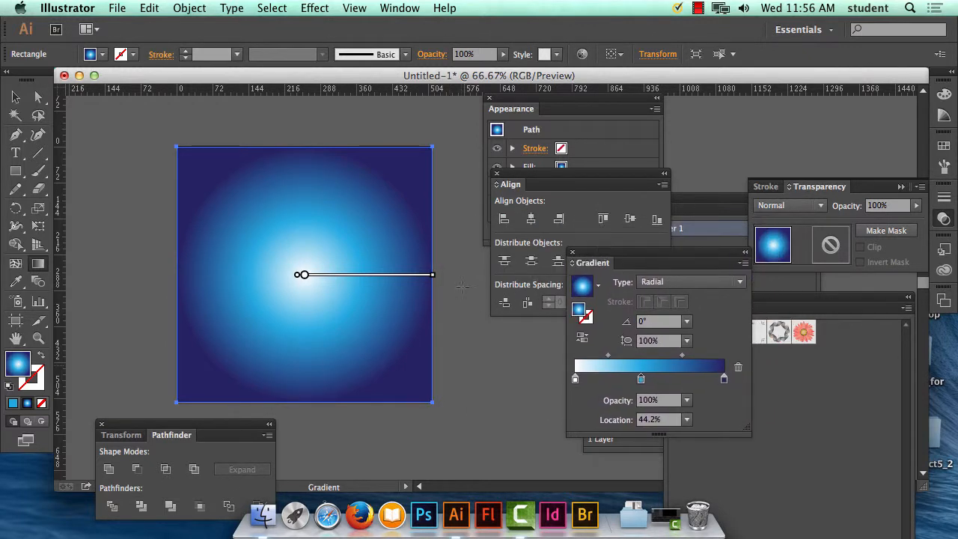
pyautogui.moveTo(437, 276); pyautogui.dragTo(495, 280)
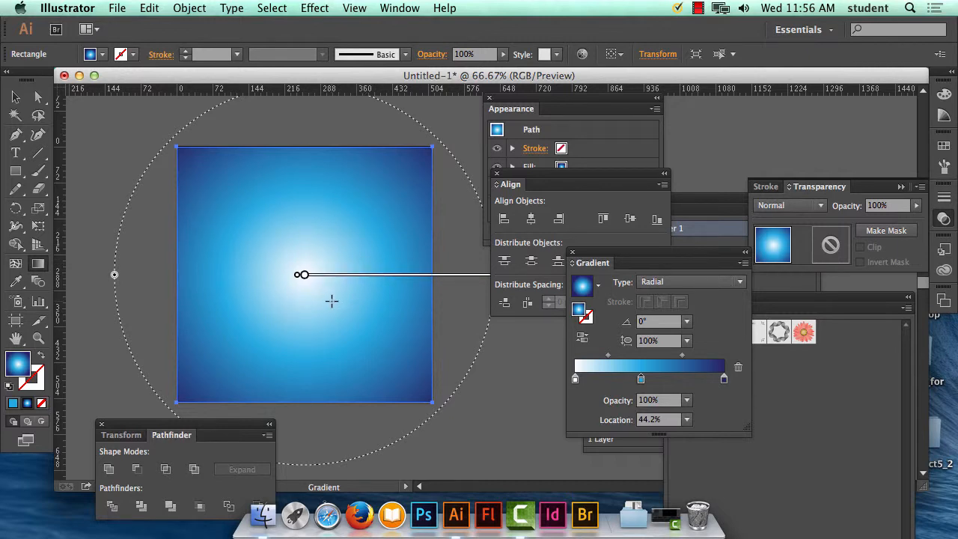
# Step: Shorten the radius of the background's radial gradient so its circle just reaches the rectangle's corners, and move the Gradient panel closer to the artwork
pyautogui.press('super+minus')
pyautogui.hscroll(5, 355, 263)
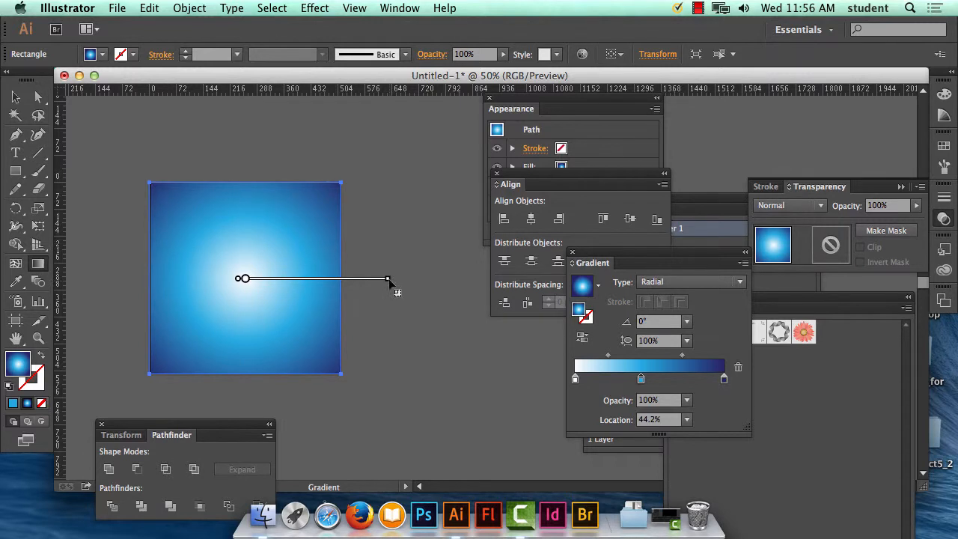
pyautogui.moveTo(387, 279); pyautogui.dragTo(374, 280)
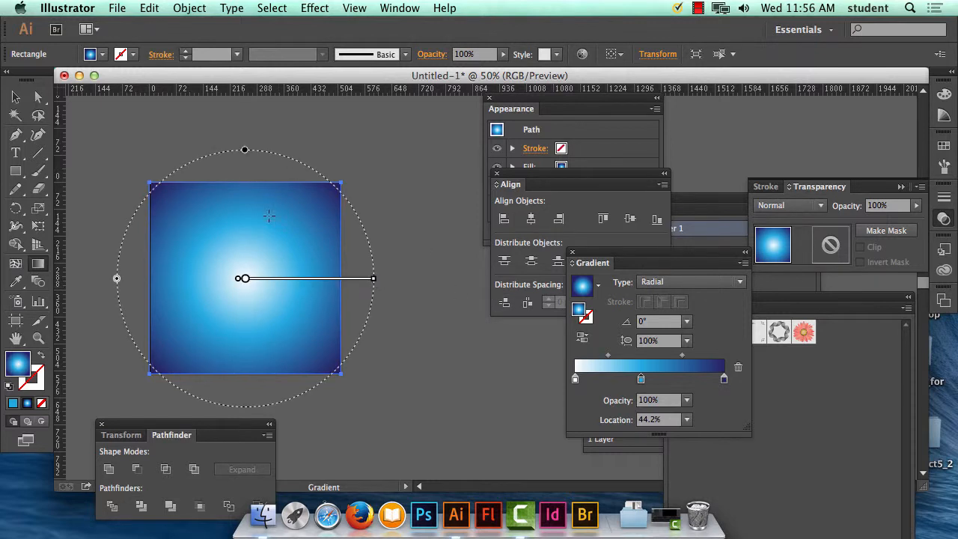
pyautogui.moveTo(593, 263); pyautogui.dragTo(461, 150)
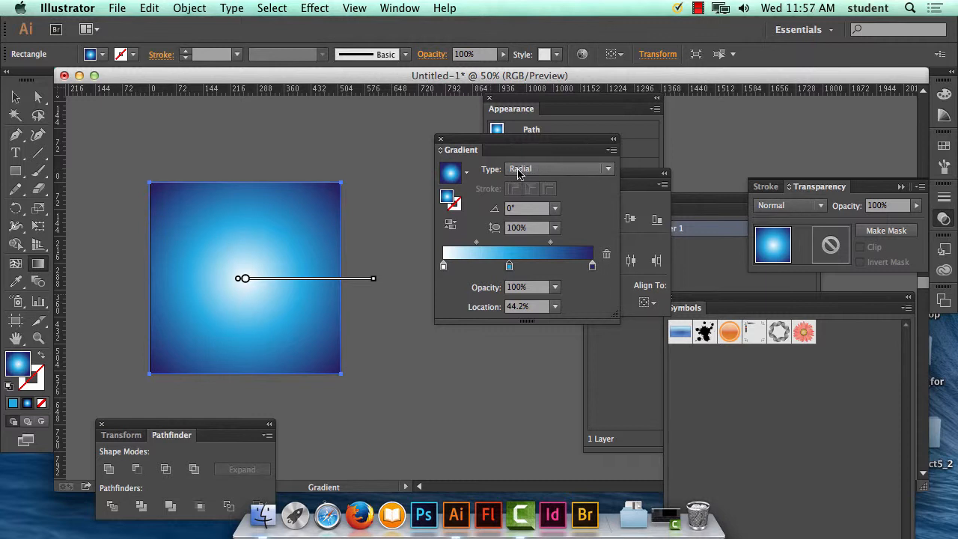
# Step: Send the blue gradient rectangle to the back, behind the gear and striped triangle, and deselect it
pyautogui.click(15, 97)
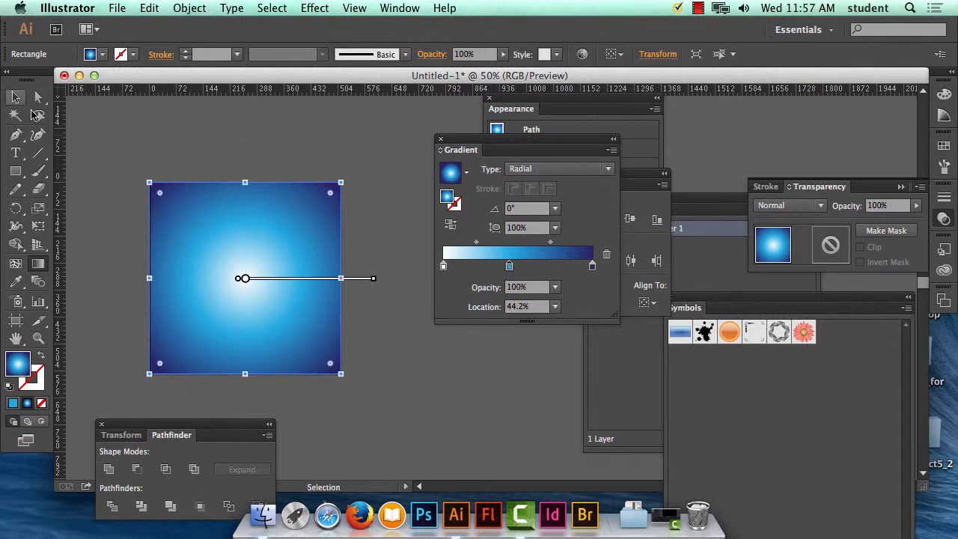
pyautogui.click(99, 125)
pyautogui.click(278, 208)
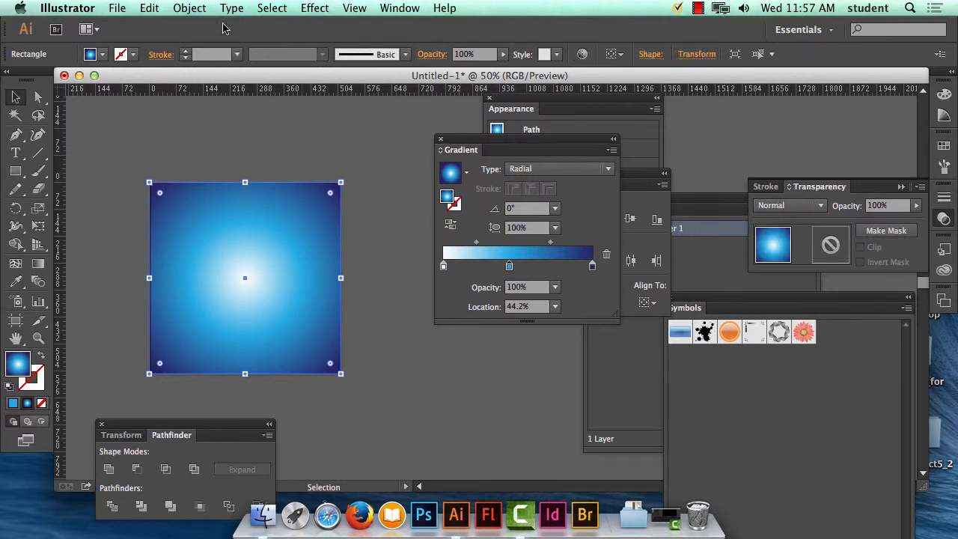
pyautogui.click(198, 10)
pyautogui.moveTo(204, 41)
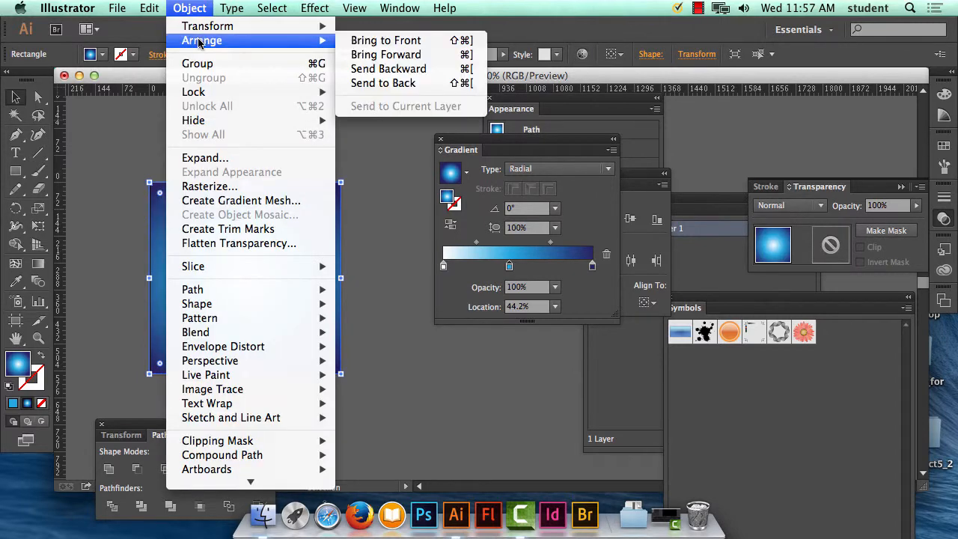
pyautogui.click(396, 82)
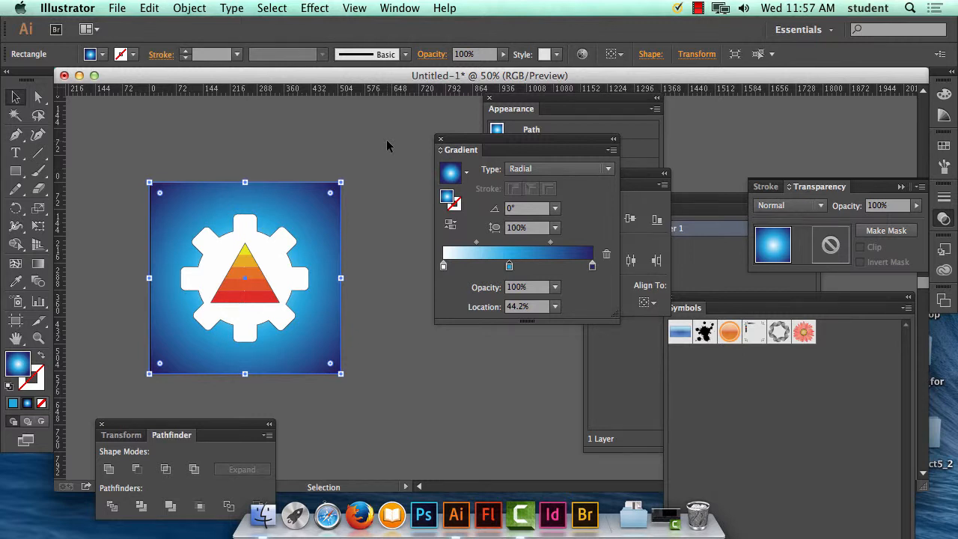
pyautogui.click(387, 141)
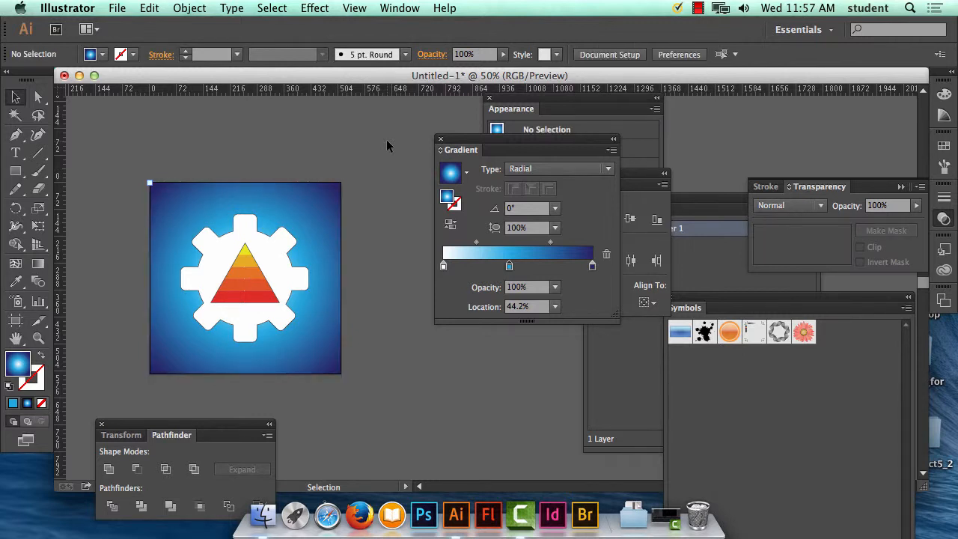
# Step: Examine the striped triangle, the gear outline and the gradient background up close, then view the whole icon again
pyautogui.press('super+equal')
pyautogui.press('super+equal')
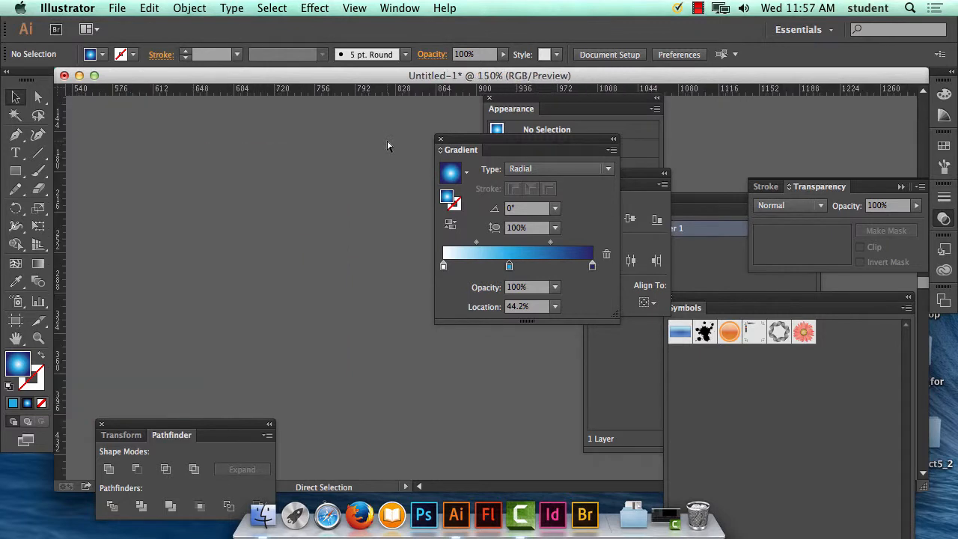
pyautogui.moveTo(156, 262); pyautogui.dragTo(517, 284)
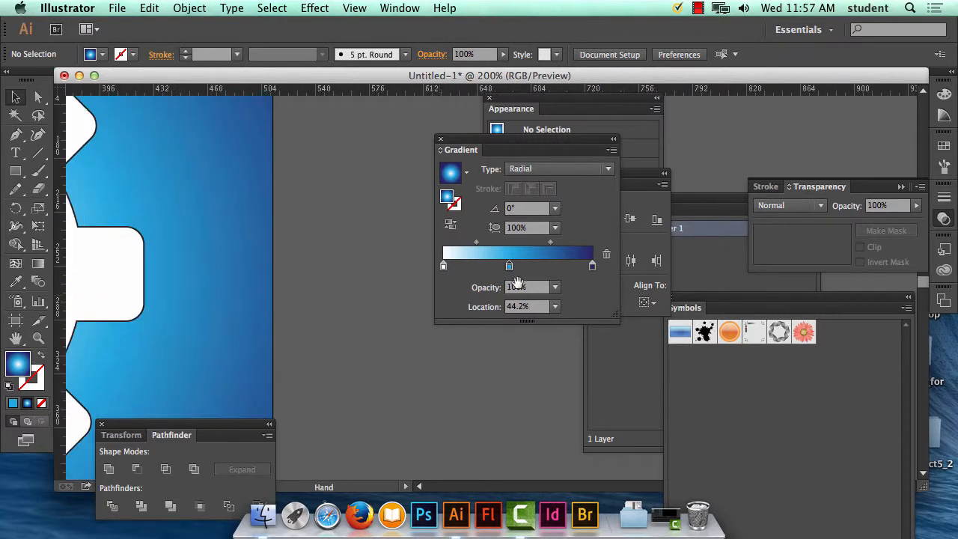
pyautogui.moveTo(178, 284); pyautogui.dragTo(450, 258)
pyautogui.moveTo(196, 257); pyautogui.dragTo(289, 257)
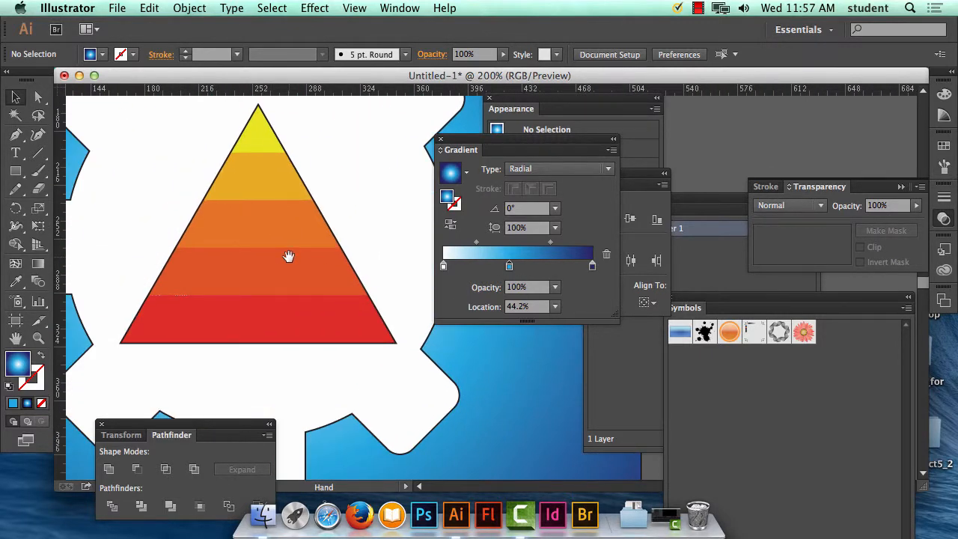
pyautogui.press('super+equal')
pyautogui.press('super+equal')
pyautogui.press('super+equal')
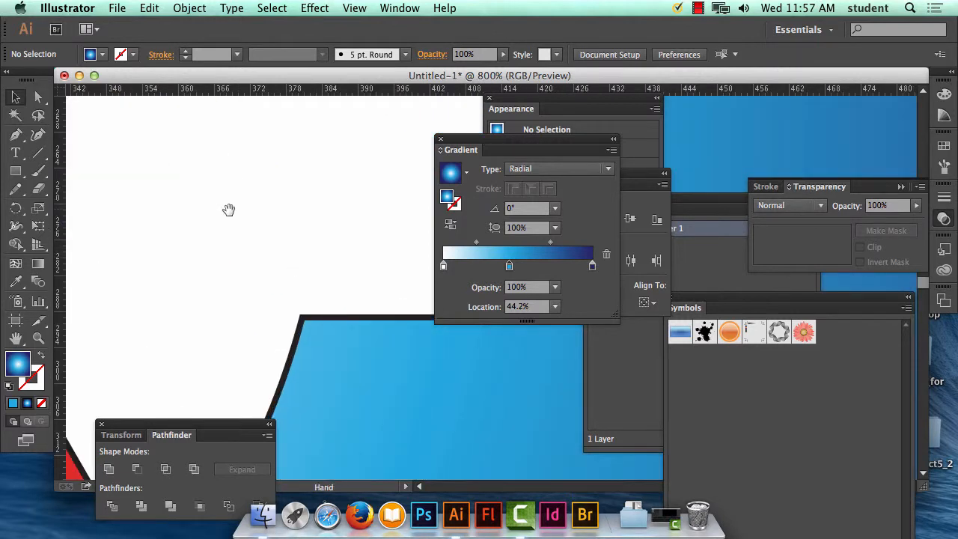
pyautogui.moveTo(118, 227); pyautogui.dragTo(319, 228)
pyautogui.moveTo(224, 242); pyautogui.dragTo(497, 163)
pyautogui.moveTo(234, 294); pyautogui.dragTo(389, 445)
pyautogui.moveTo(256, 275); pyautogui.dragTo(220, 295)
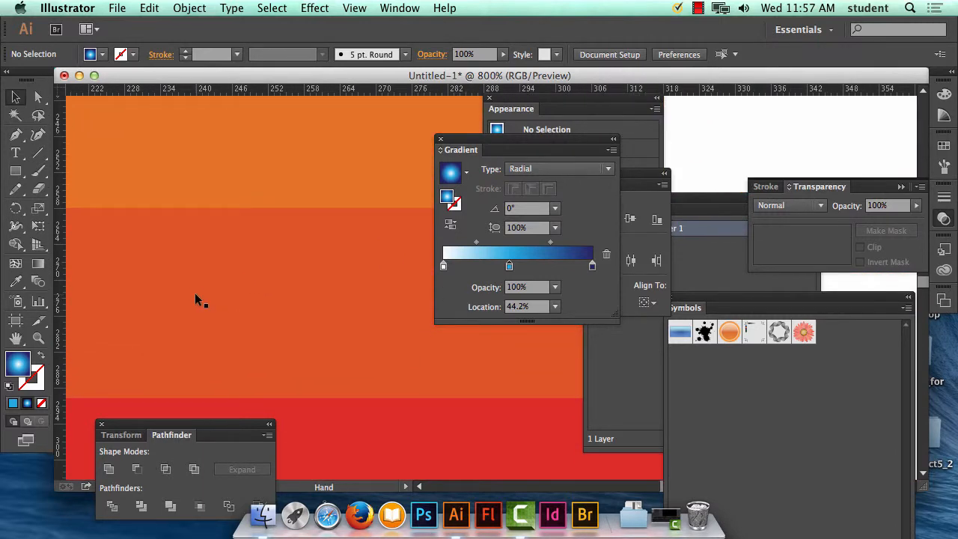
pyautogui.press('super+minus')
pyautogui.press('super+minus')
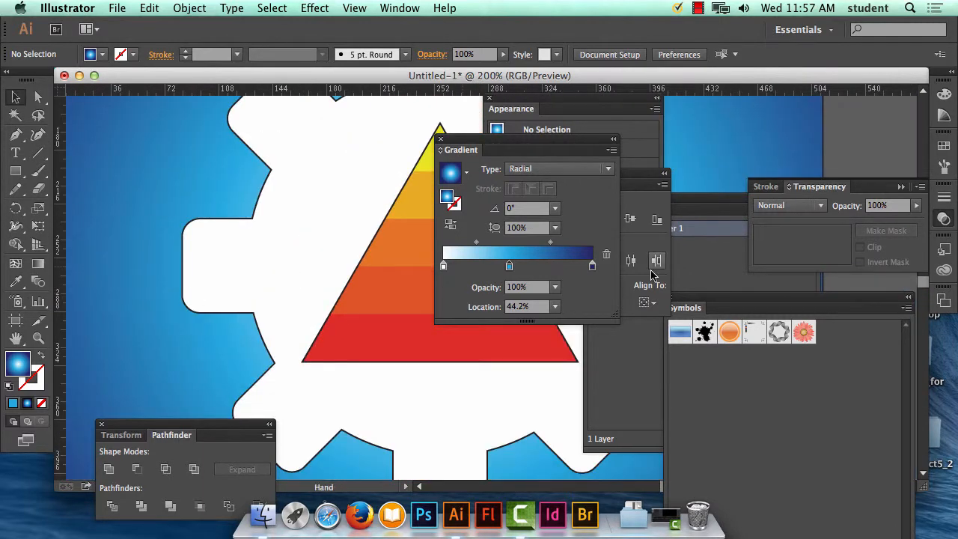
pyautogui.moveTo(342, 278); pyautogui.dragTo(123, 313)
pyautogui.press('super+minus')
pyautogui.press('super+minus')
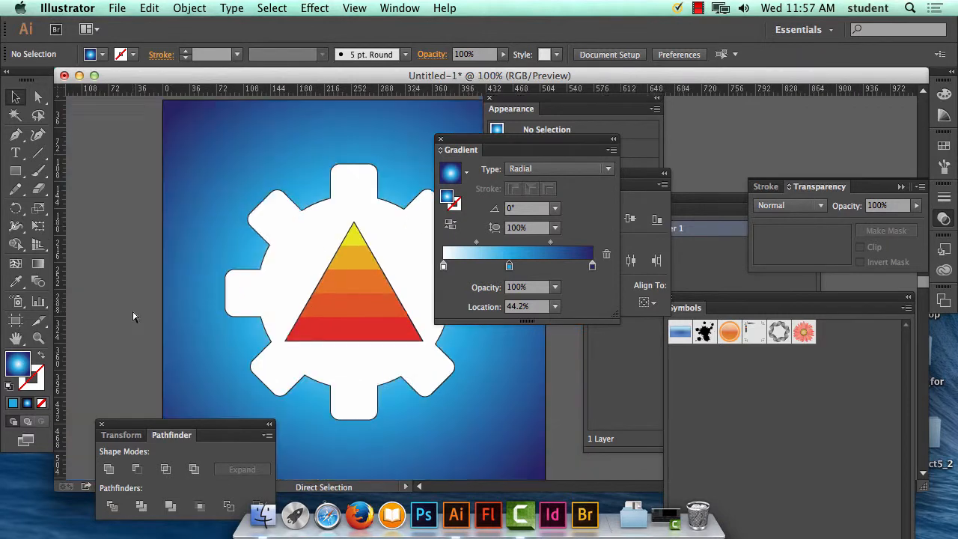
pyautogui.moveTo(352, 287); pyautogui.dragTo(220, 252)
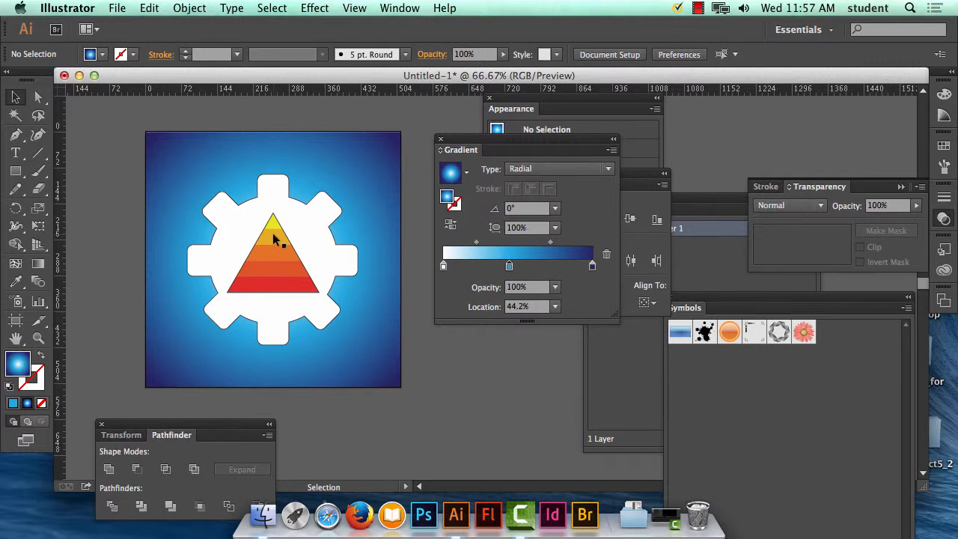
# Step: Select the colour stripes, triangle and gear together and enlarge them proportionally from opposite corners until the gear nearly fills the background
pyautogui.click(274, 235)
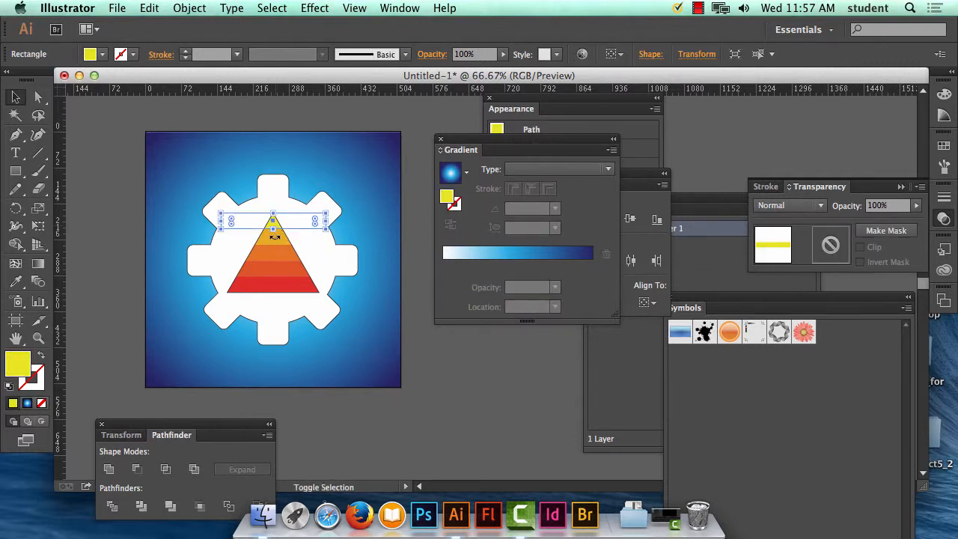
pyautogui.keyDown('shift'); pyautogui.click(279, 244); pyautogui.keyUp('shift')
pyautogui.keyDown('shift'); pyautogui.click(278, 253); pyautogui.keyUp('shift')
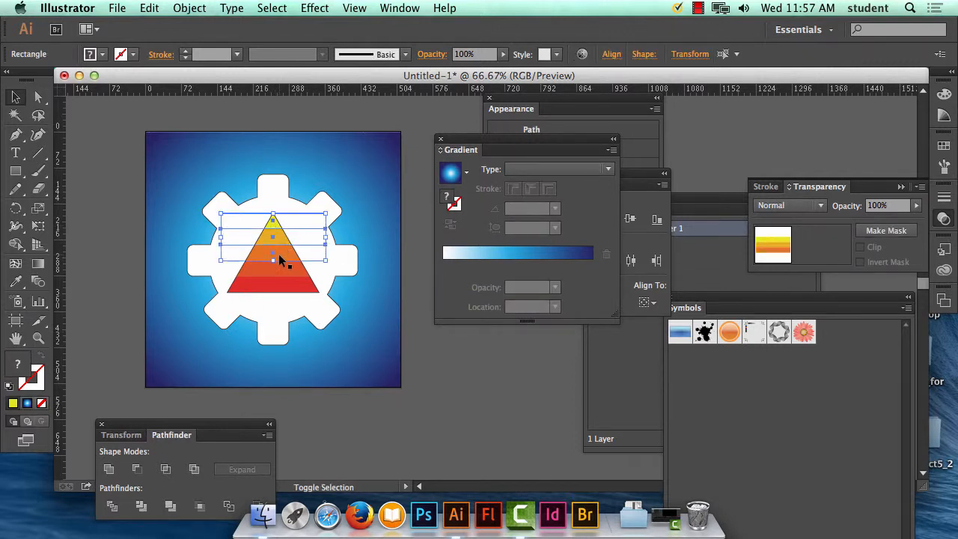
pyautogui.keyDown('shift'); pyautogui.click(279, 268); pyautogui.keyUp('shift')
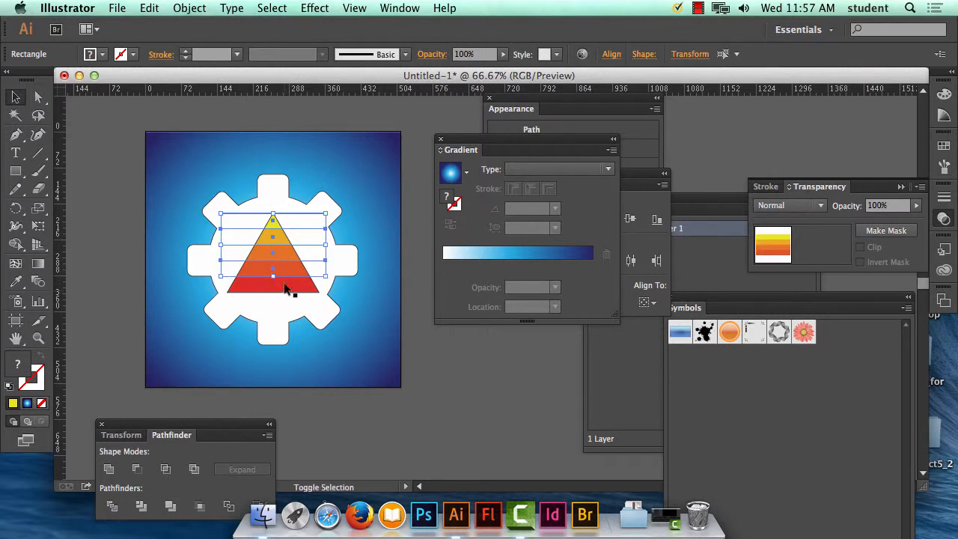
pyautogui.keyDown('shift'); pyautogui.click(281, 289); pyautogui.keyUp('shift')
pyautogui.keyDown('shift'); pyautogui.click(278, 313); pyautogui.keyUp('shift')
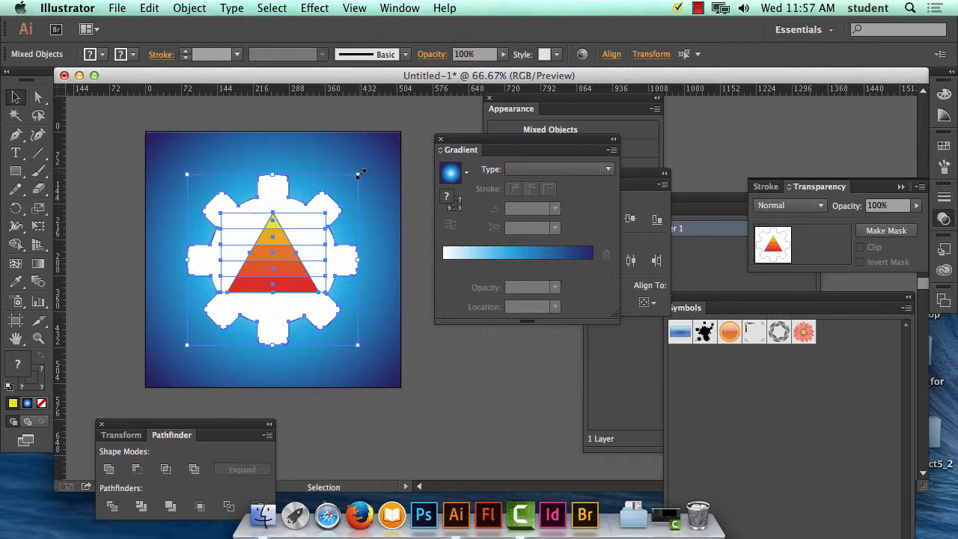
pyautogui.moveTo(361, 173); pyautogui.dragTo(394, 145)
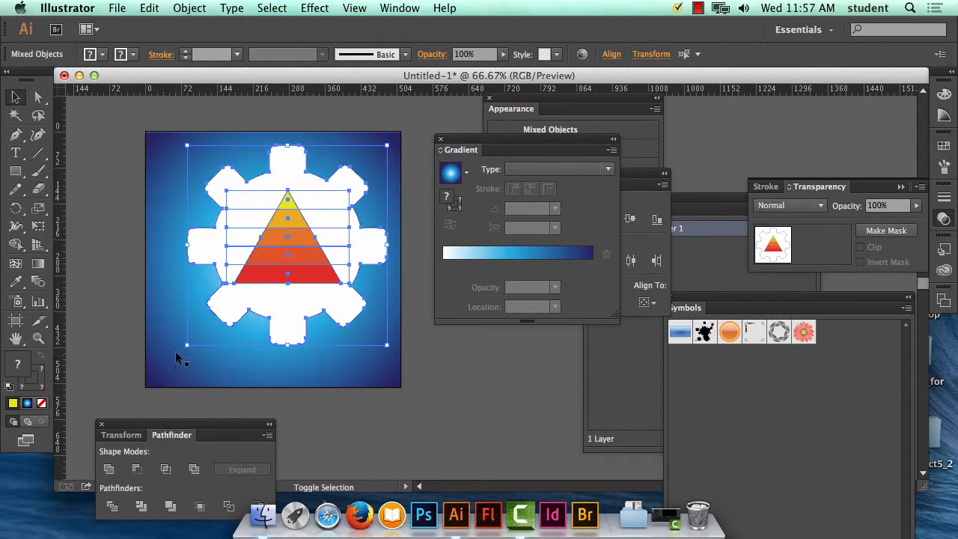
pyautogui.moveTo(187, 347); pyautogui.dragTo(150, 376)
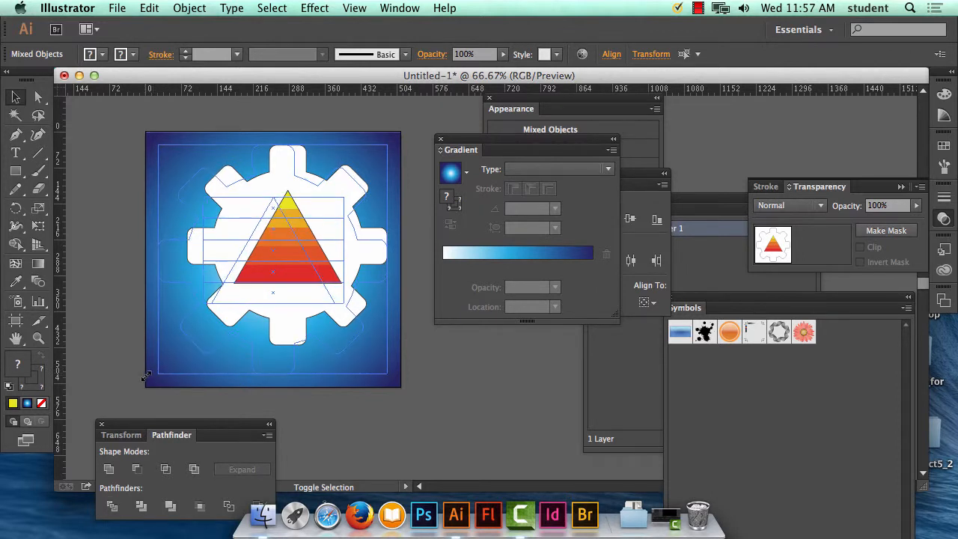
pyautogui.click(420, 132)
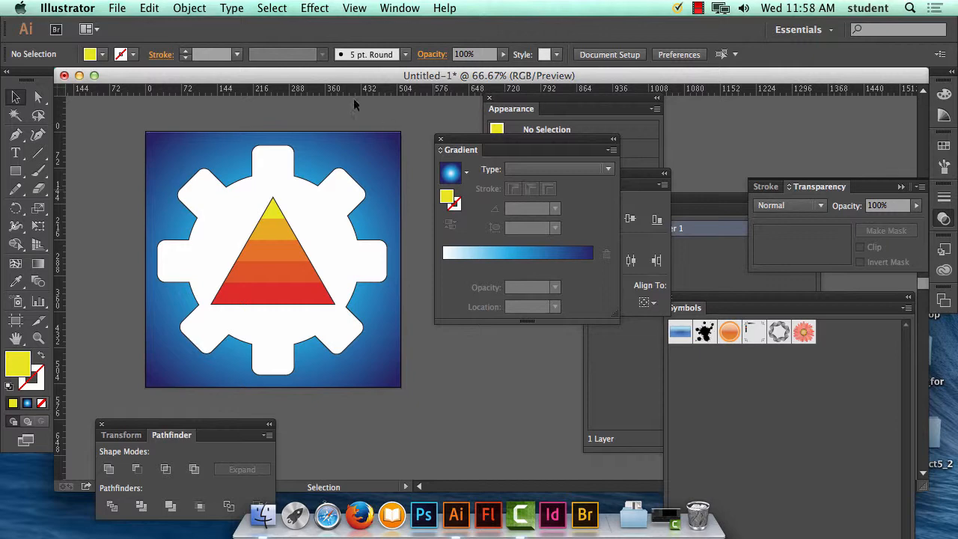
# Step: Start saving the document under a new name and choose the messy_desktop folder on the Desktop as its location
pyautogui.click(120, 7)
pyautogui.click(171, 135)
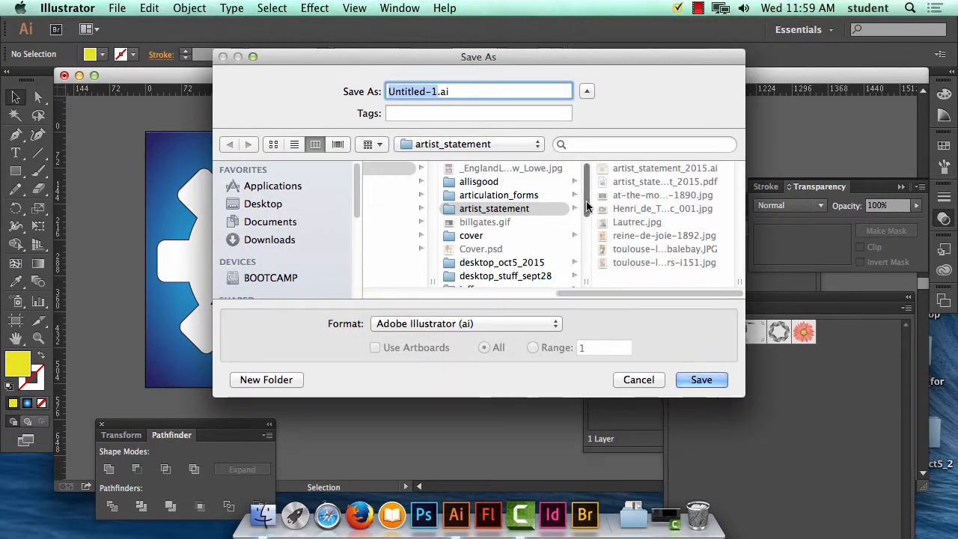
pyautogui.scroll(-5, 584, 210)
pyautogui.moveTo(603, 294); pyautogui.dragTo(564, 294)
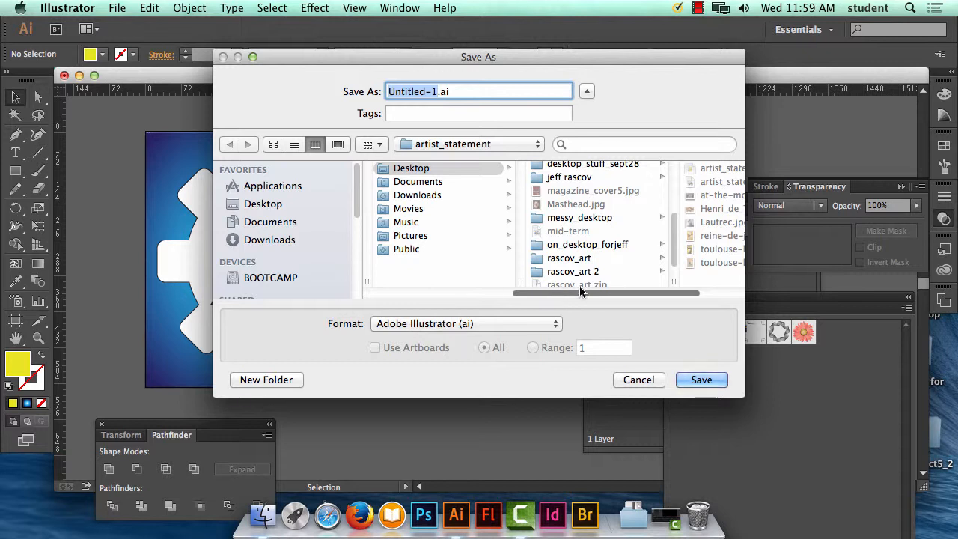
pyautogui.click(581, 218)
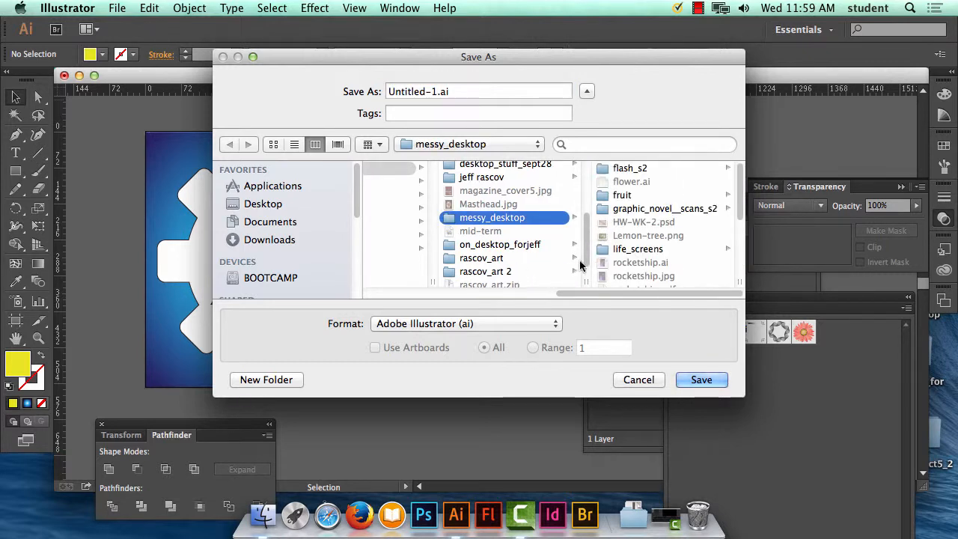
# Step: Name the file icon_for_phone.ai and save it in Adobe Illustrator format with the Illustrator CC version options
pyautogui.click(435, 90)
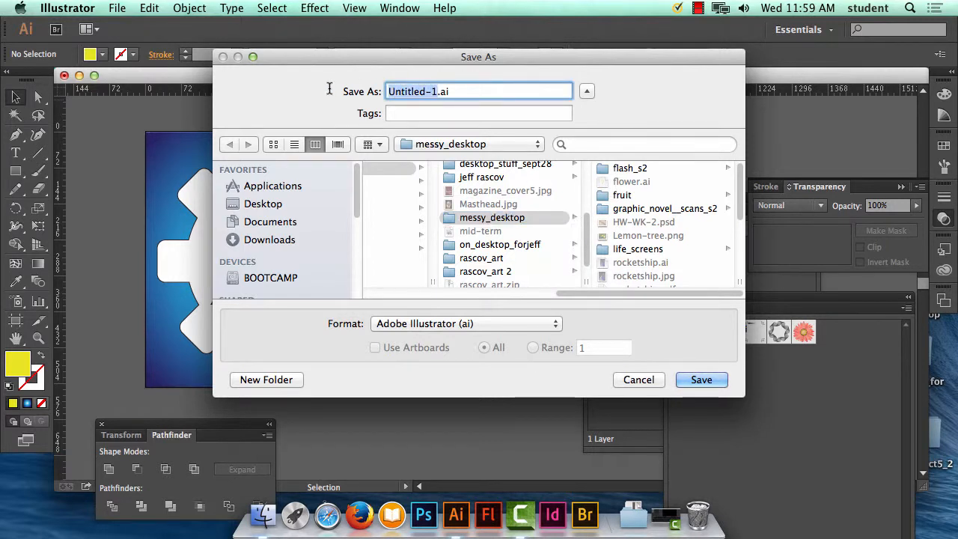
pyautogui.write('ico')
pyautogui.write('_for_')
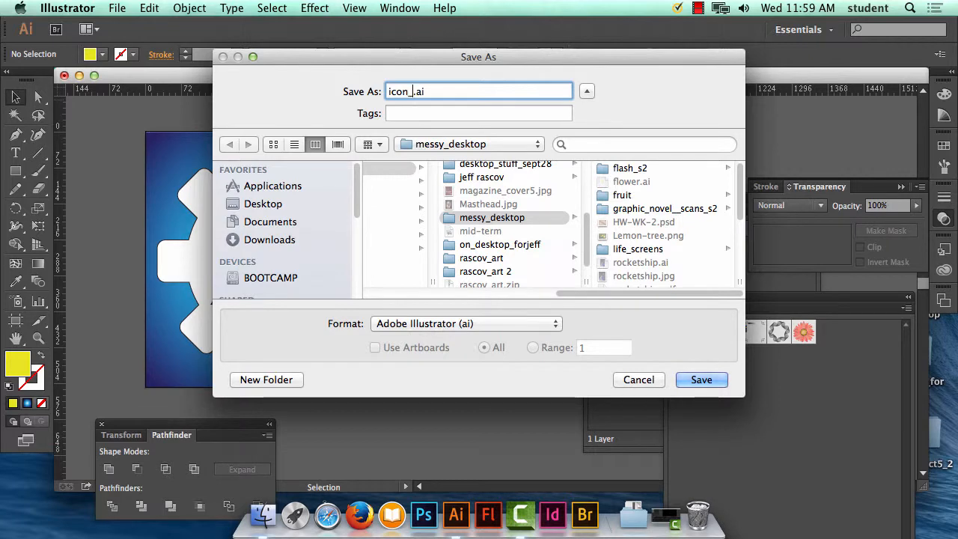
pyautogui.write('phone')
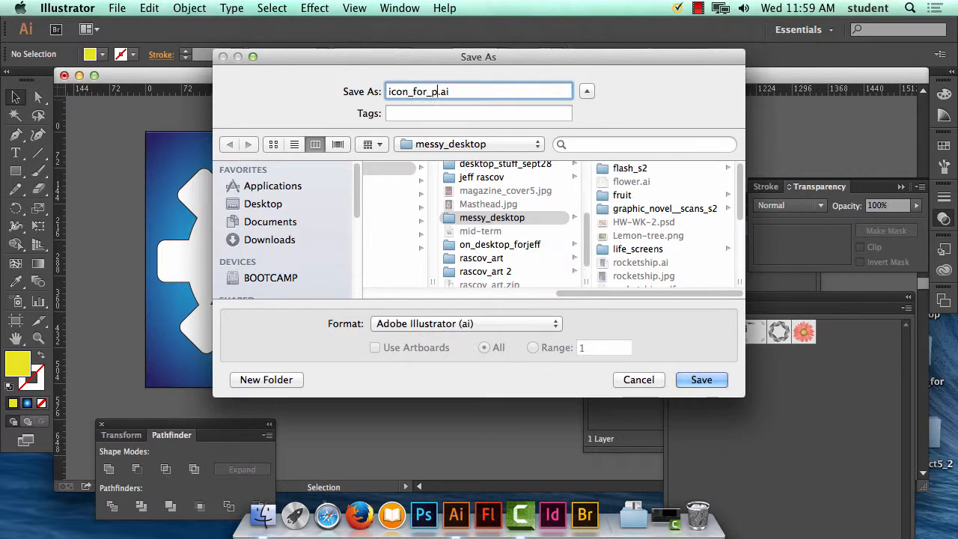
pyautogui.click(702, 382)
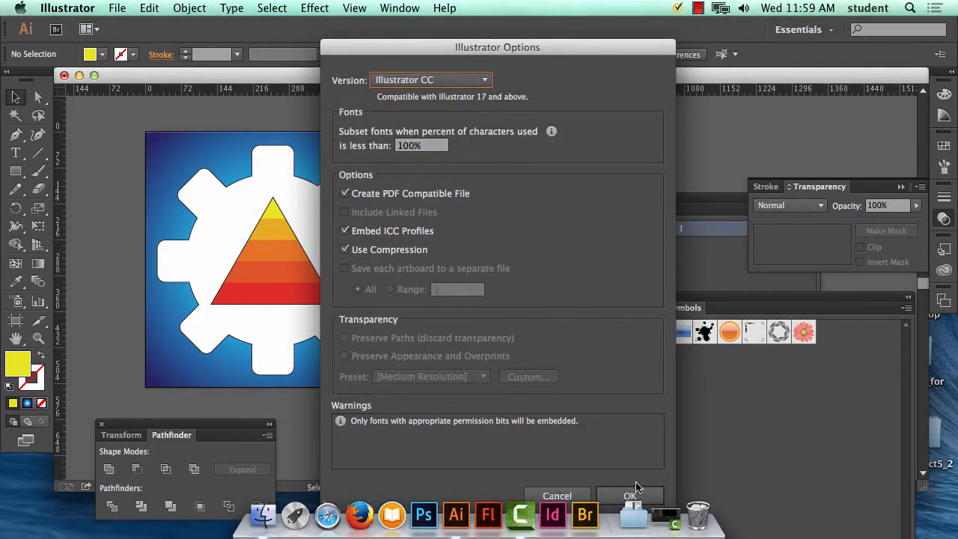
pyautogui.click(632, 495)
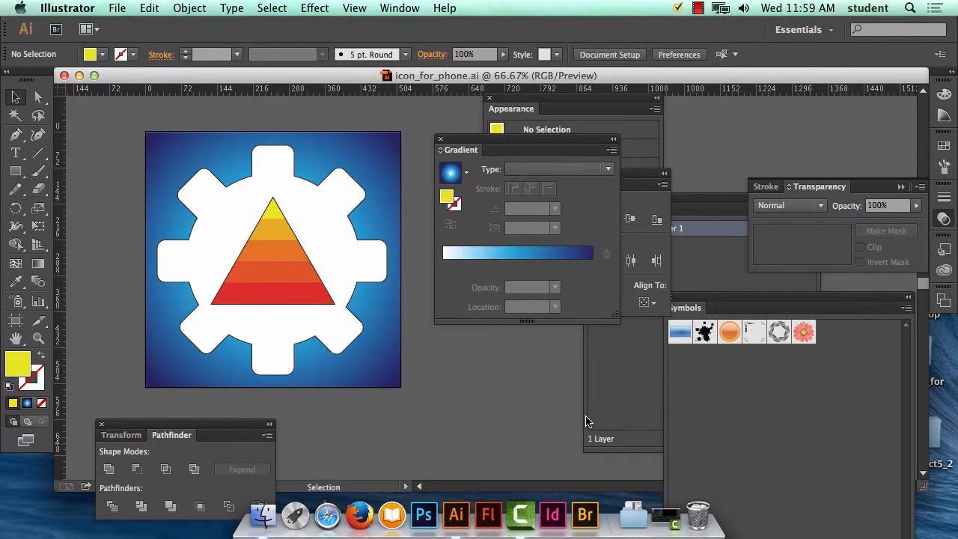